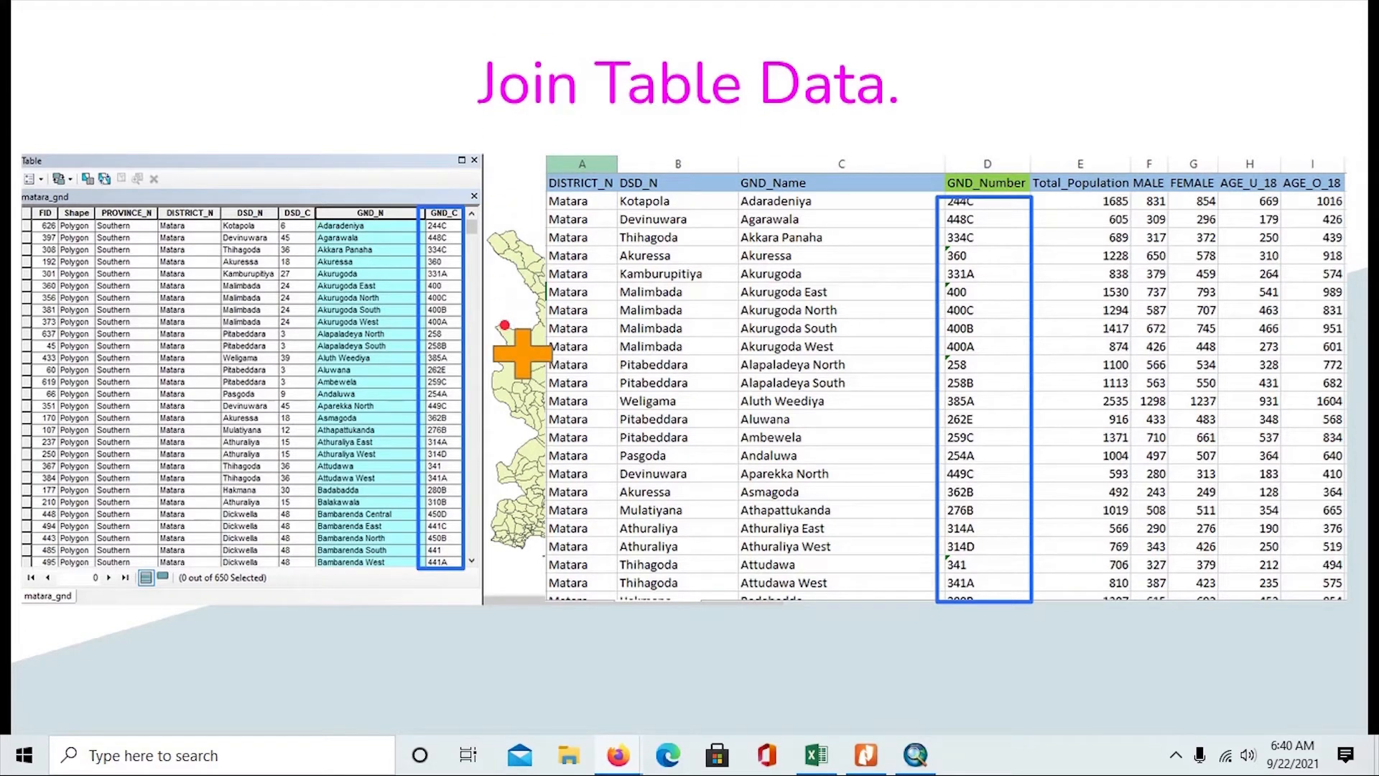
left_click(504, 326)
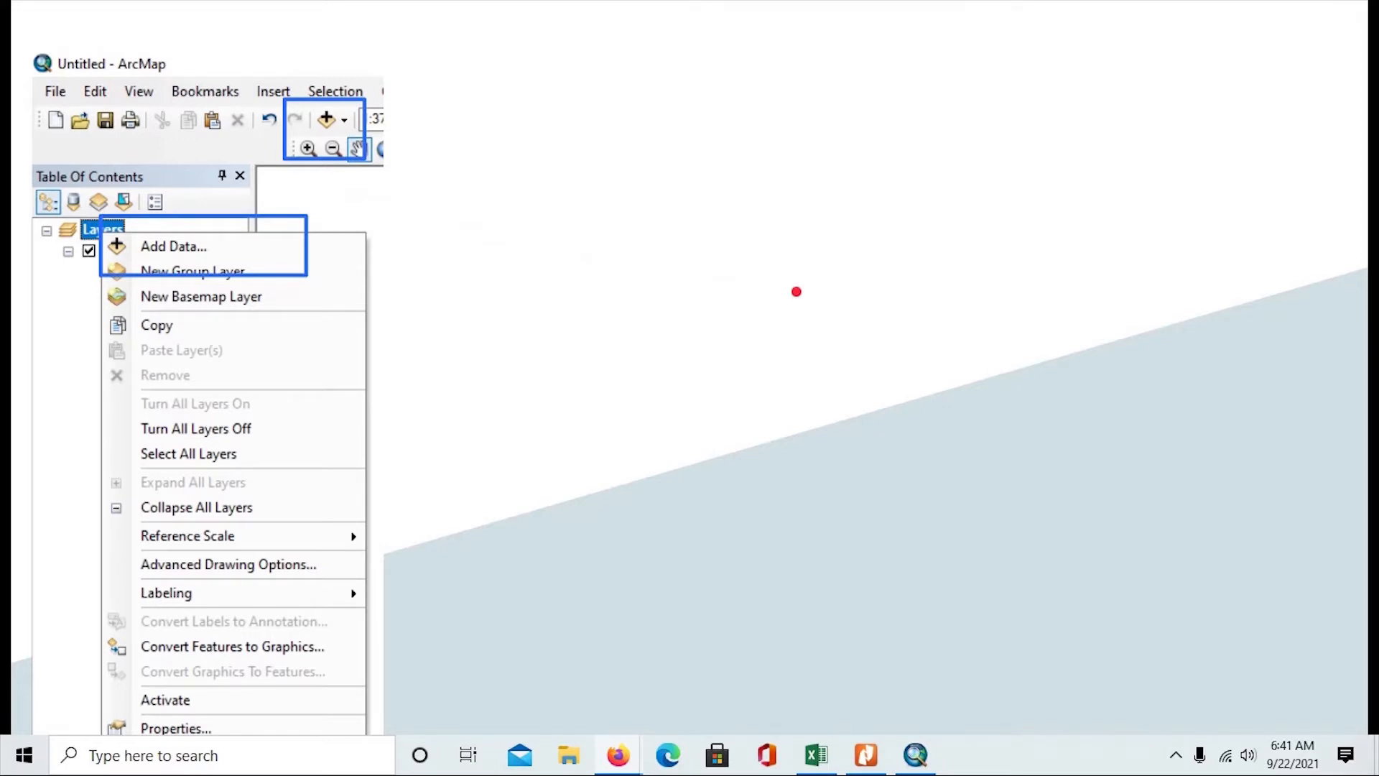
left_click(796, 292)
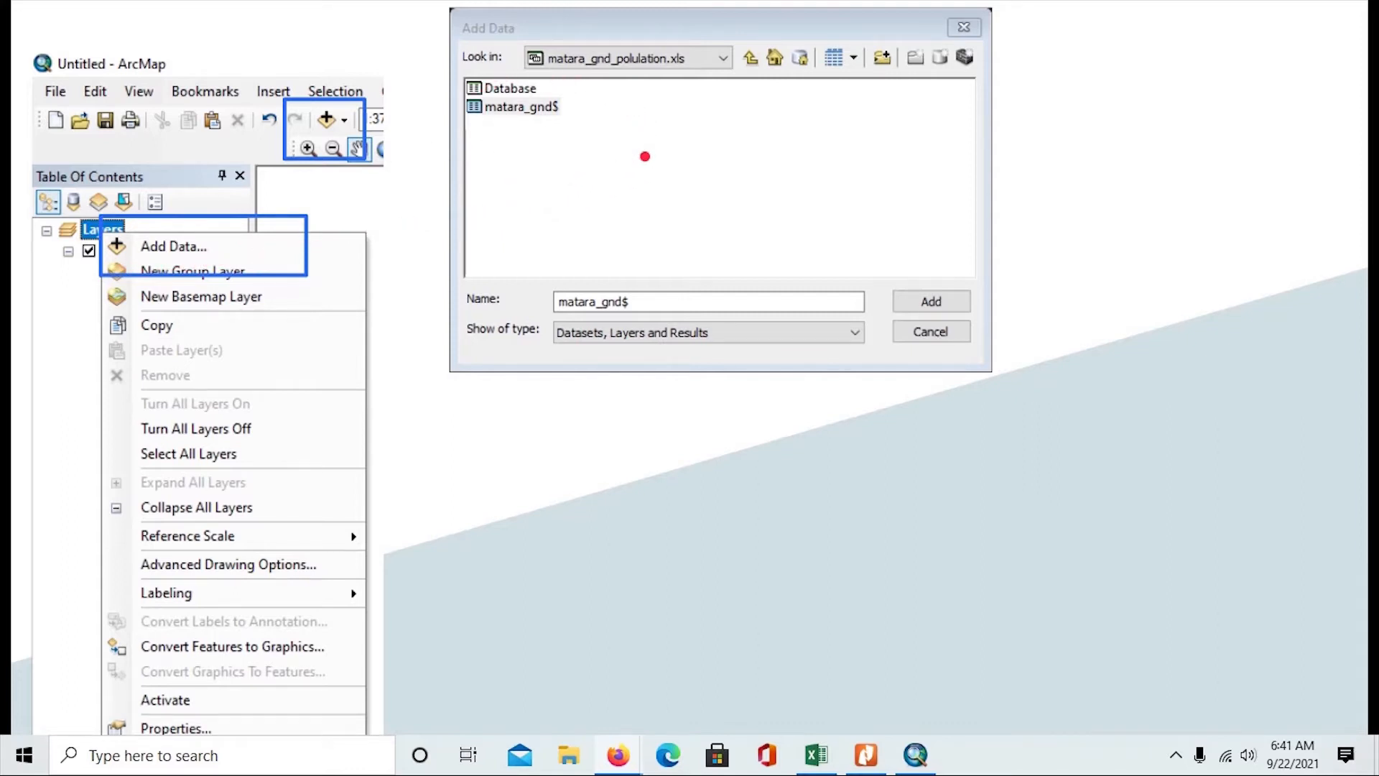
key("Right")
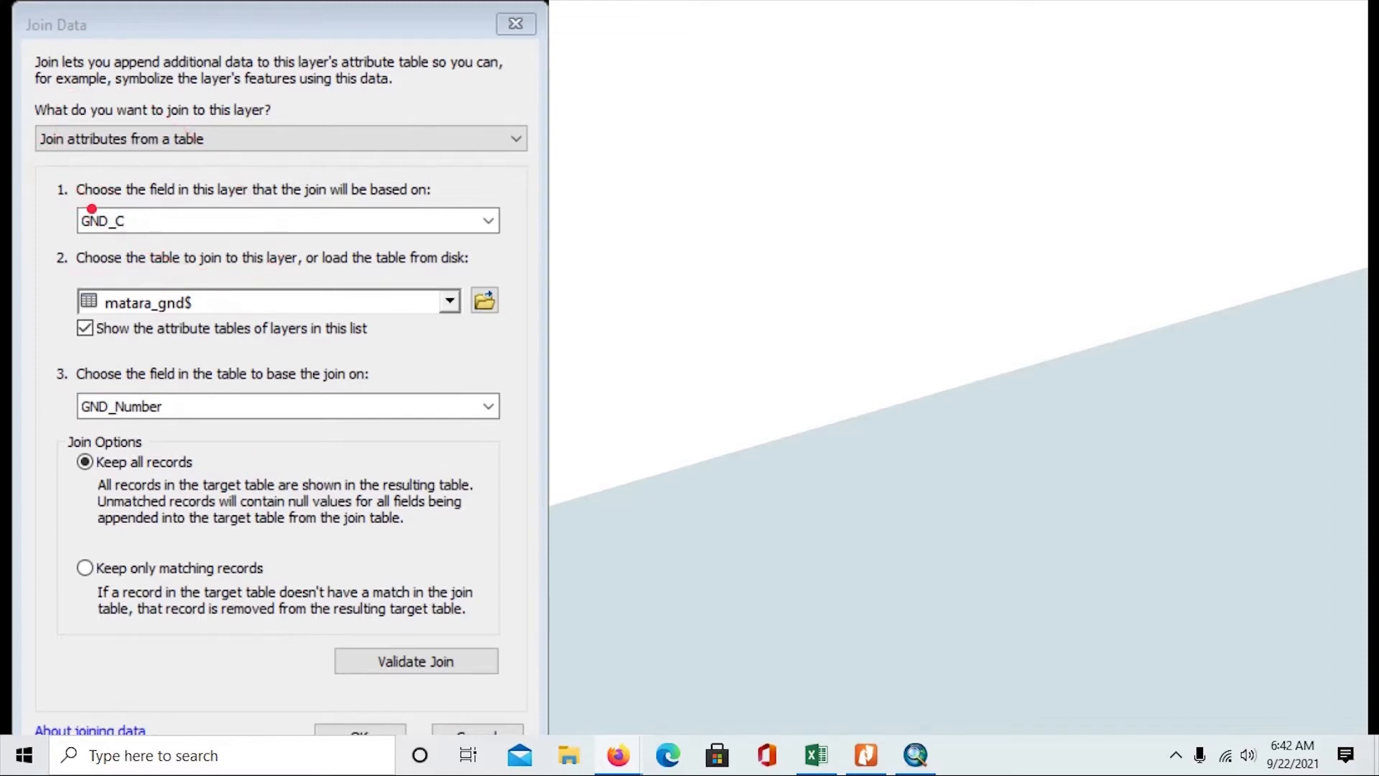
left_click(143, 459)
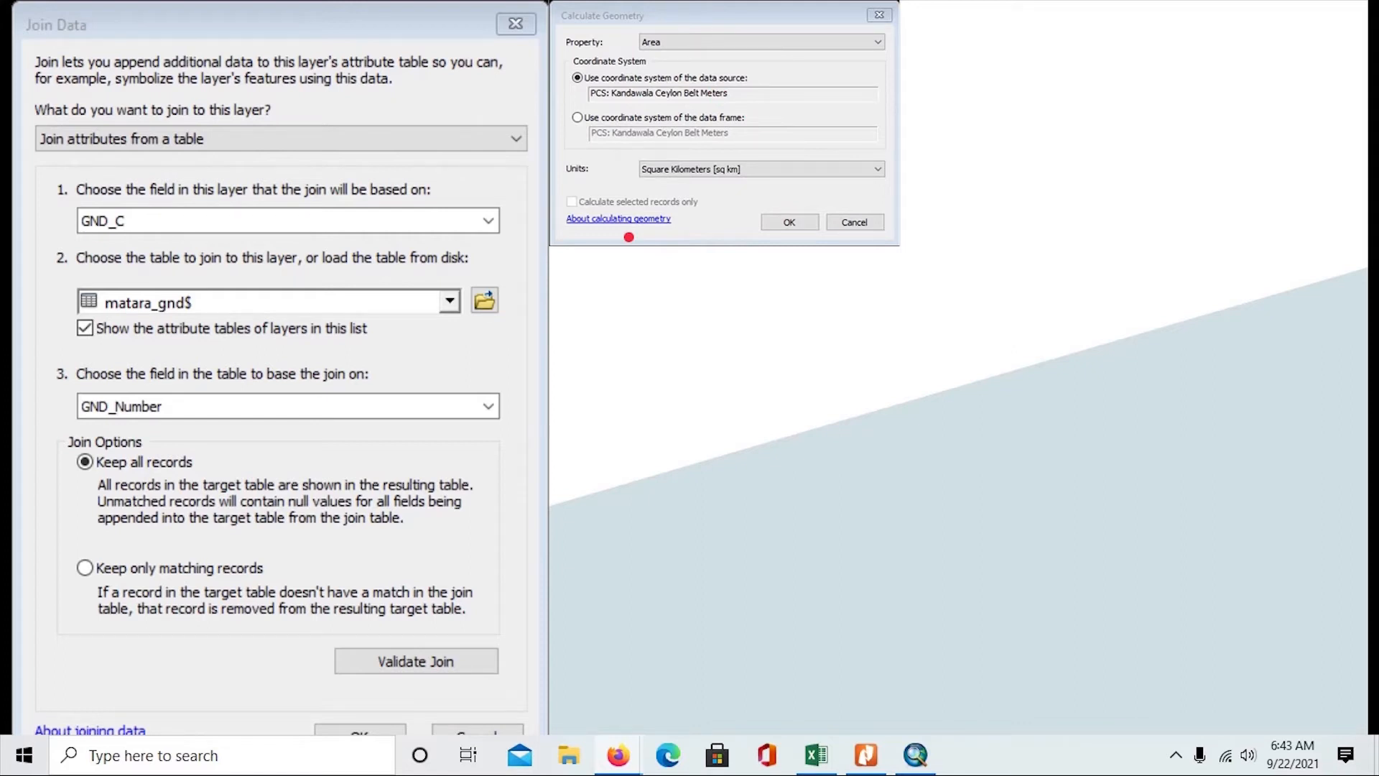
key("Right")
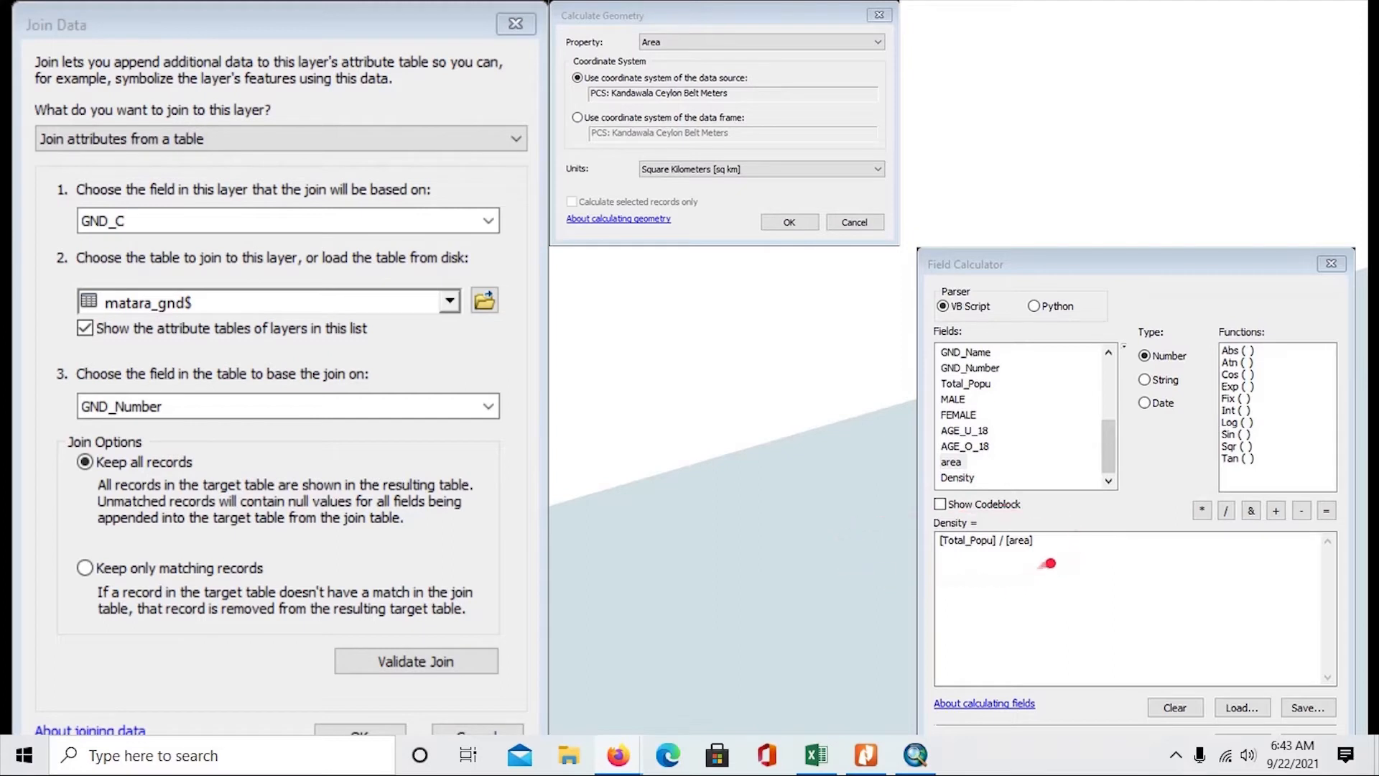
left_click(1051, 563)
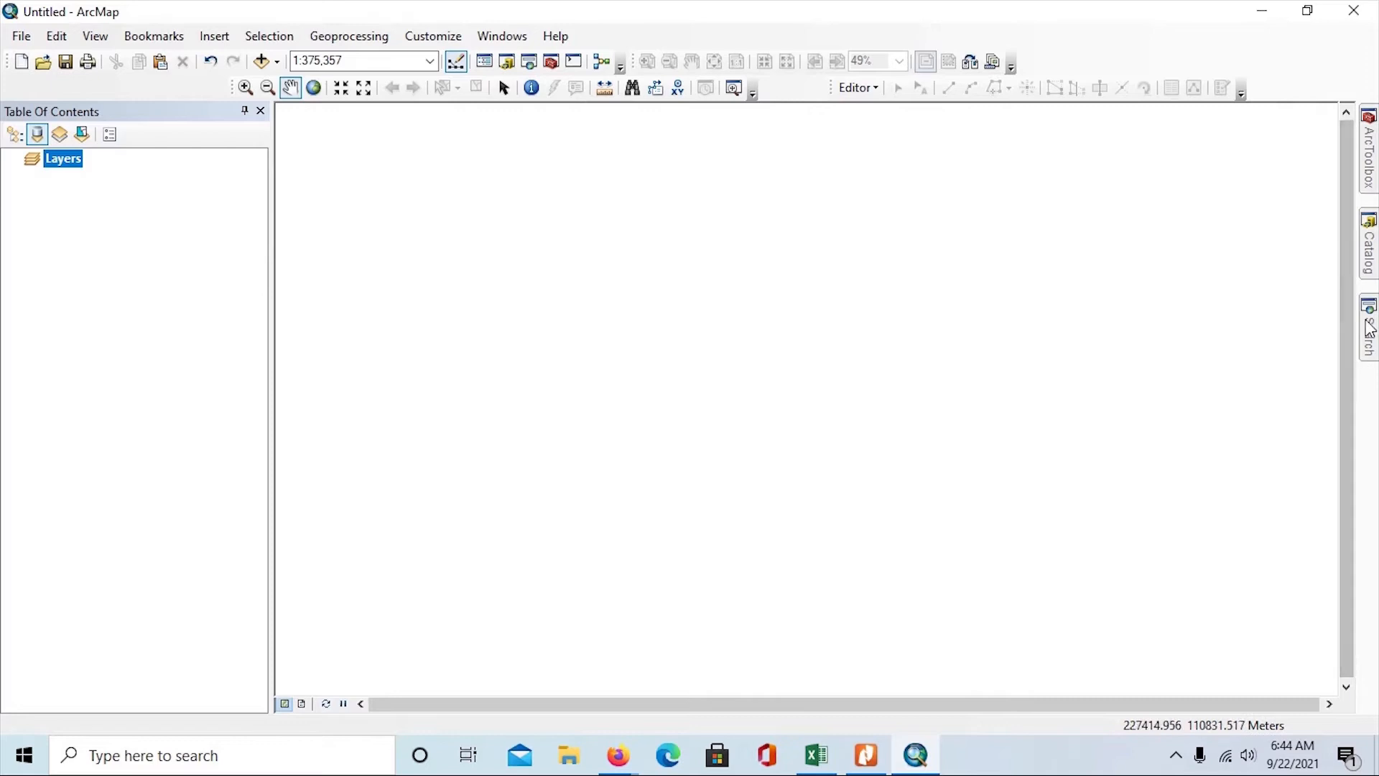
Locate matara_gnd.shp and the matara_gnd$ sheet of matara_gnd_polulation.xls in the Table Oparation 2 folder of the catalog
left_click(1371, 261)
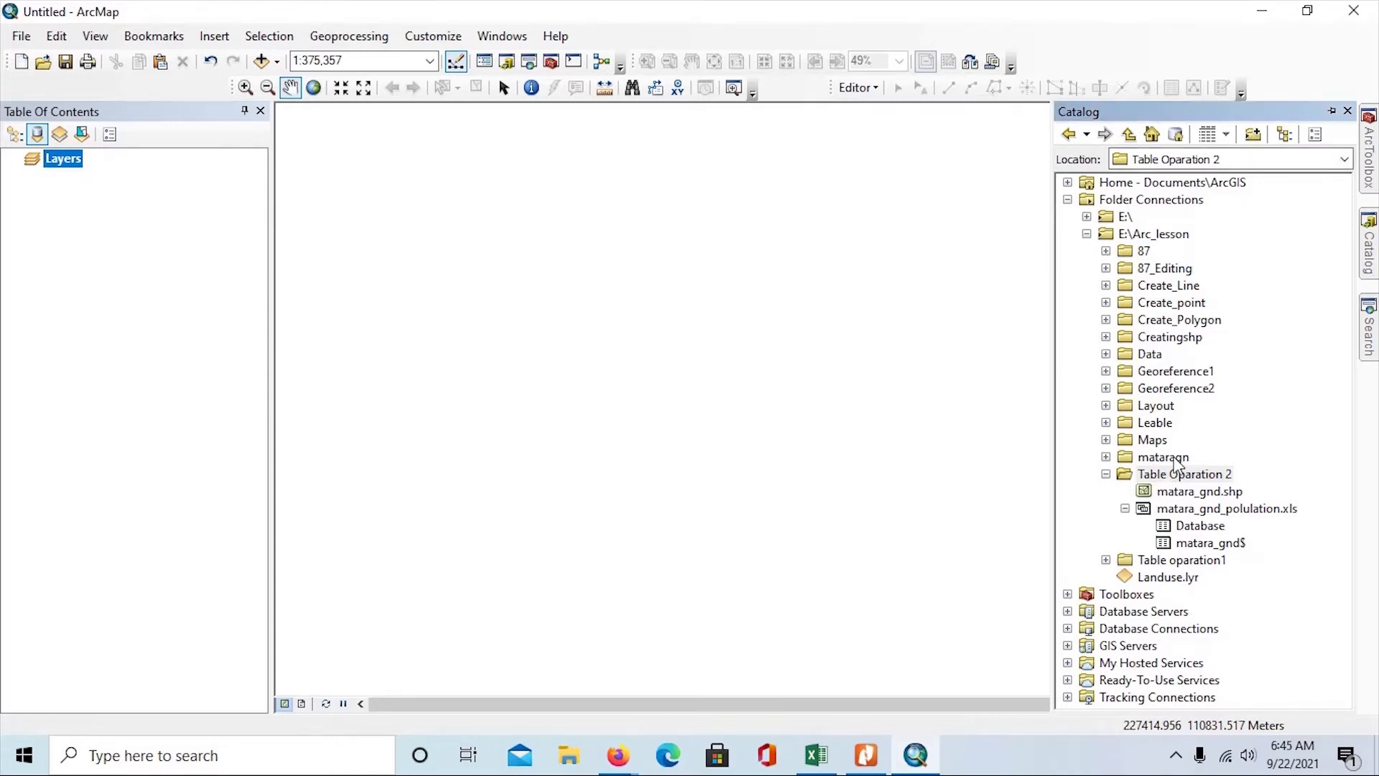
left_click(1165, 480)
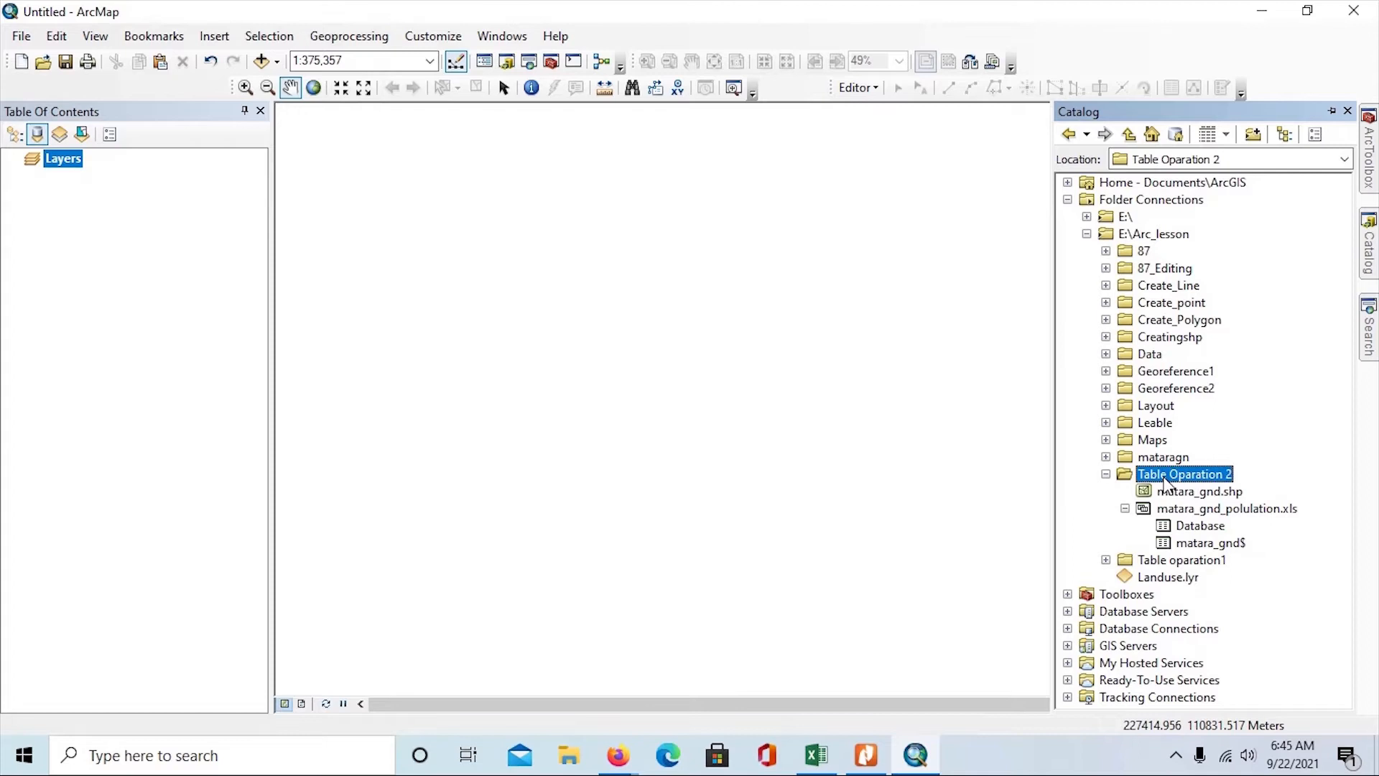
left_click(1171, 495)
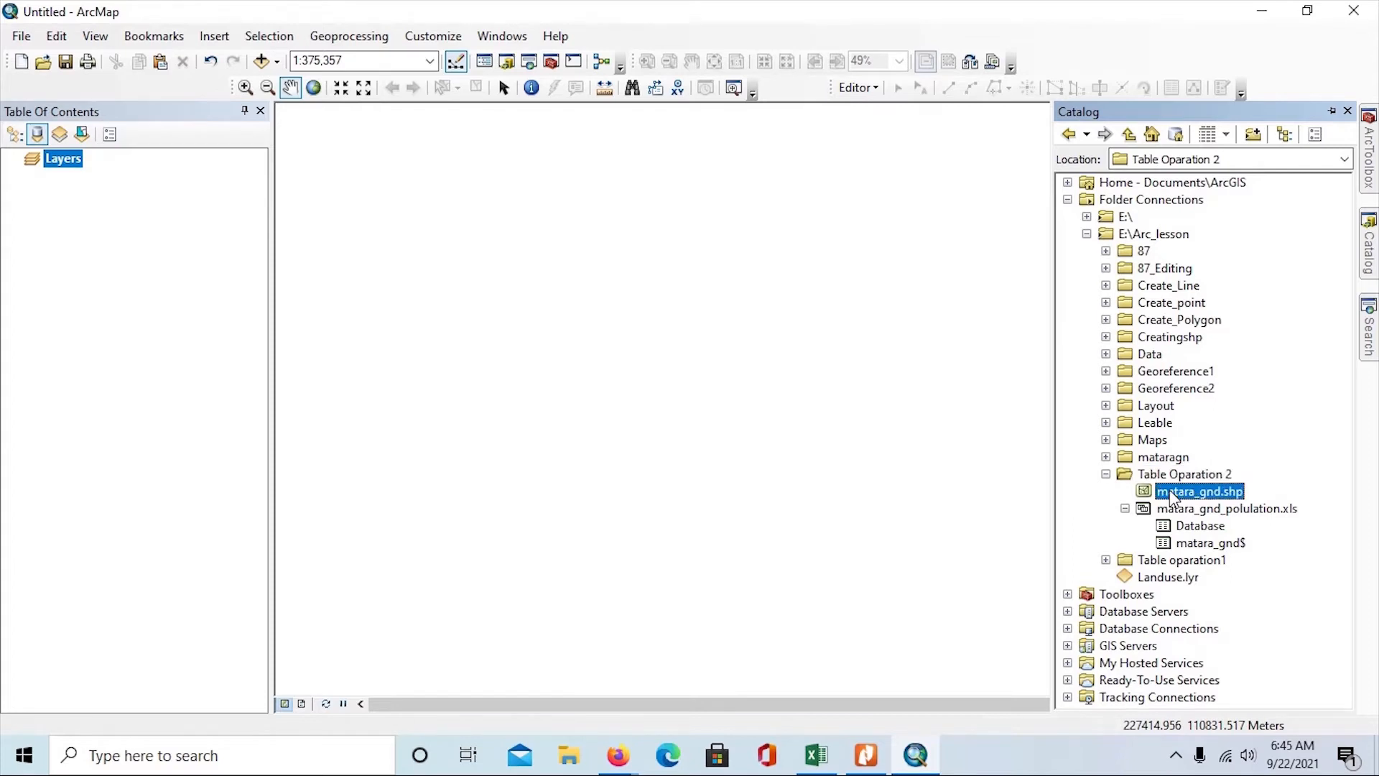
left_click(1199, 544)
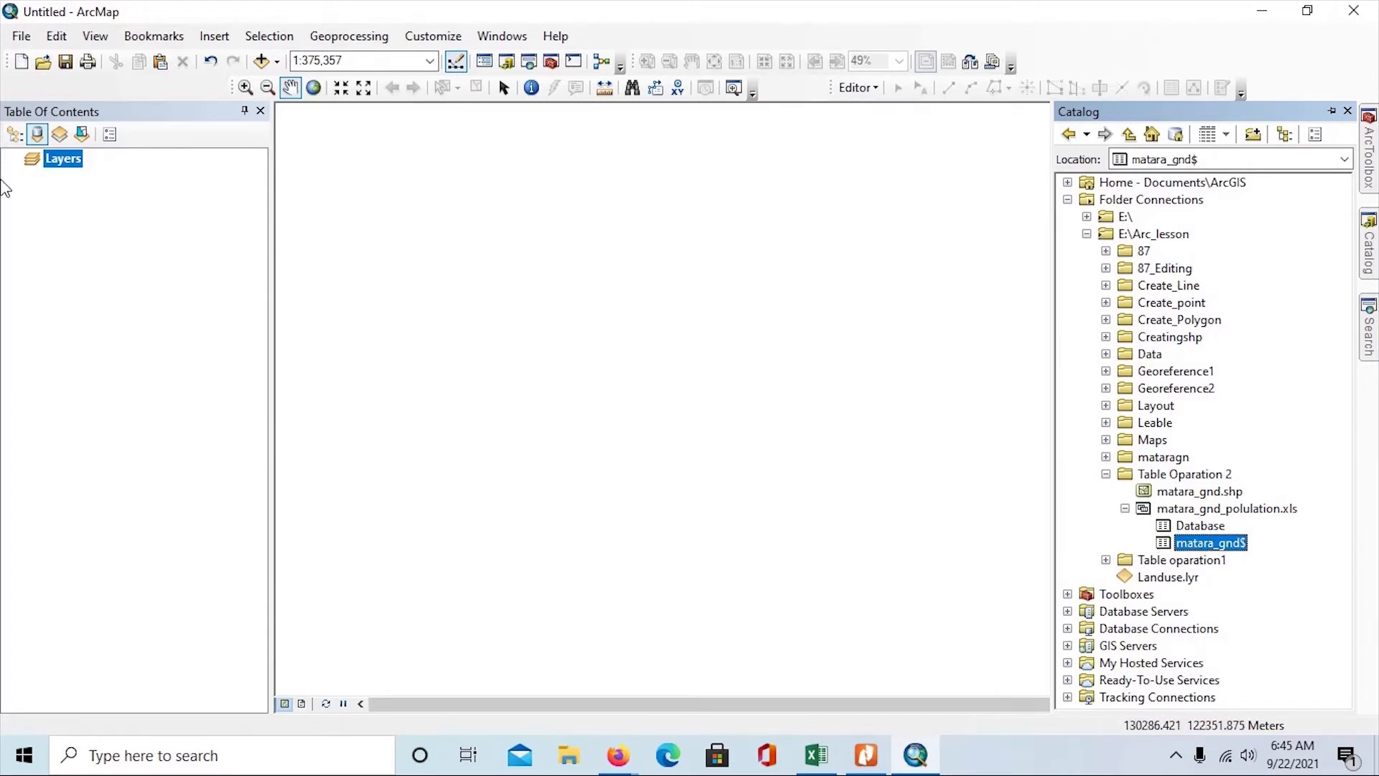
Add the matara_gnd$ table from matara_gnd_polulation.xls in the Table Oparation 2 folder to the map's data frame
left_click(56, 165)
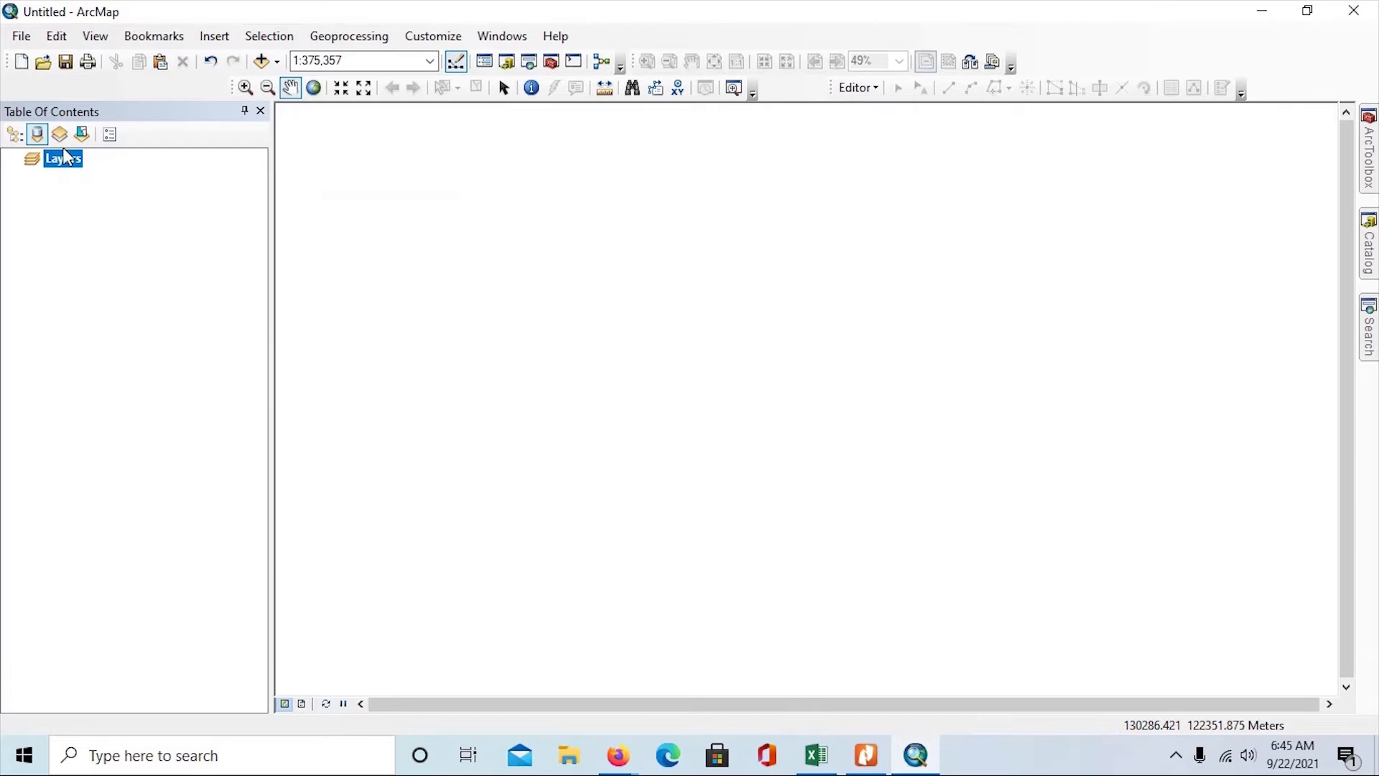
right_click(60, 165)
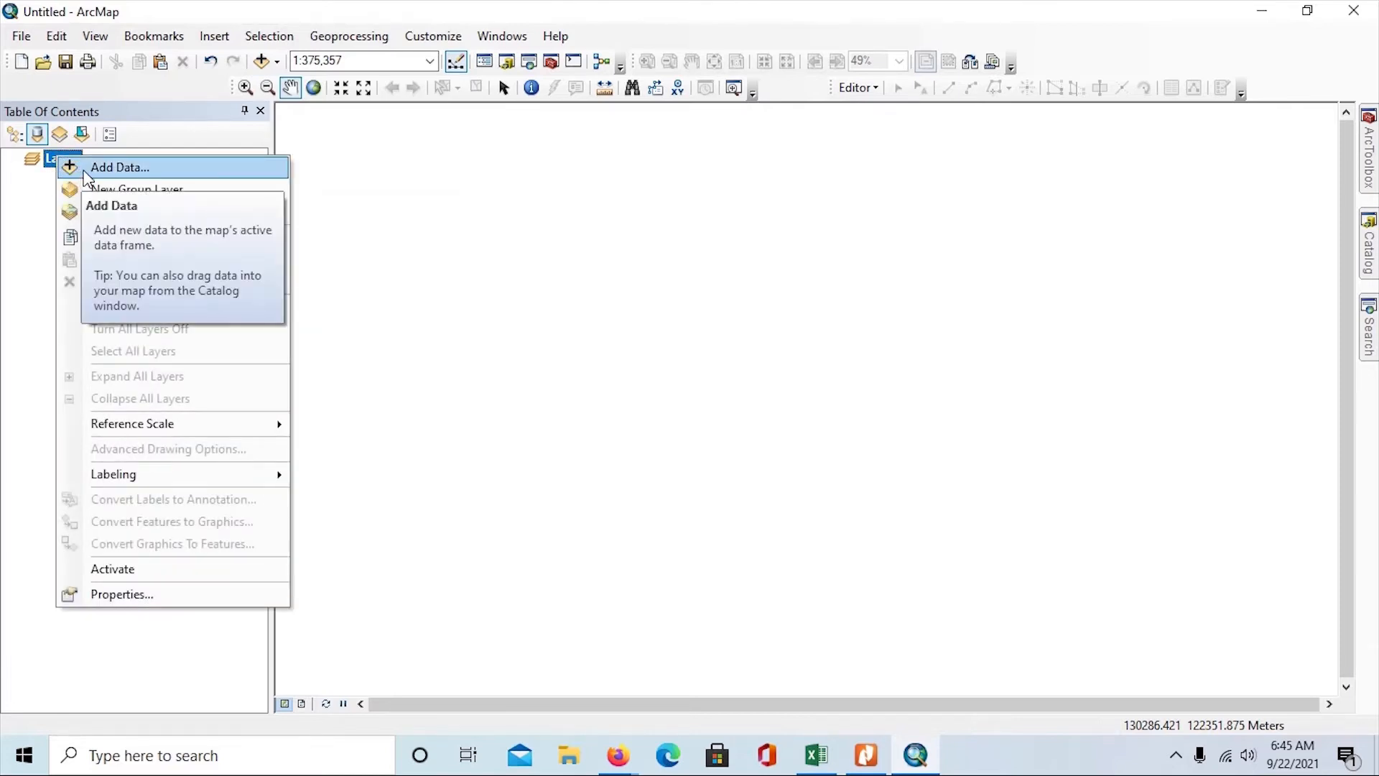
left_click(86, 172)
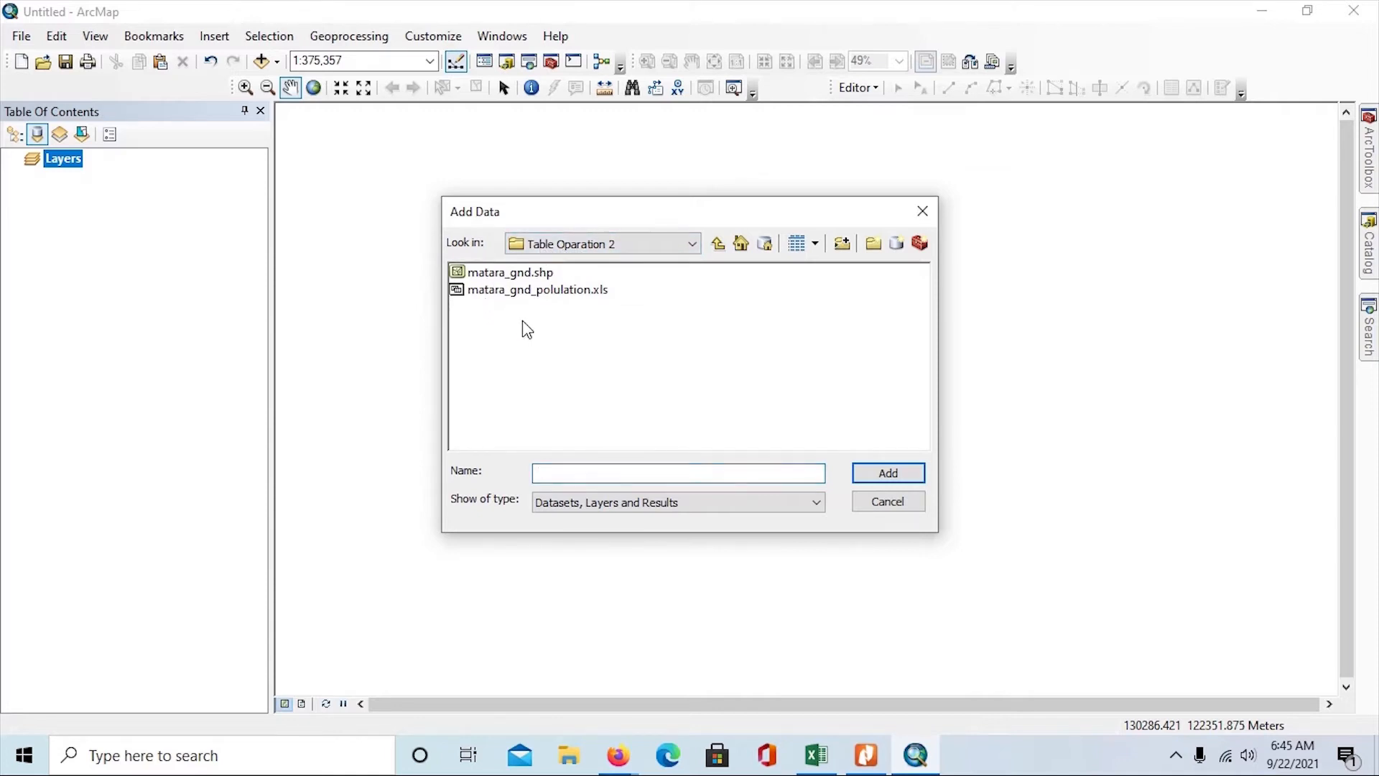
left_click_drag(523, 321, 479, 268)
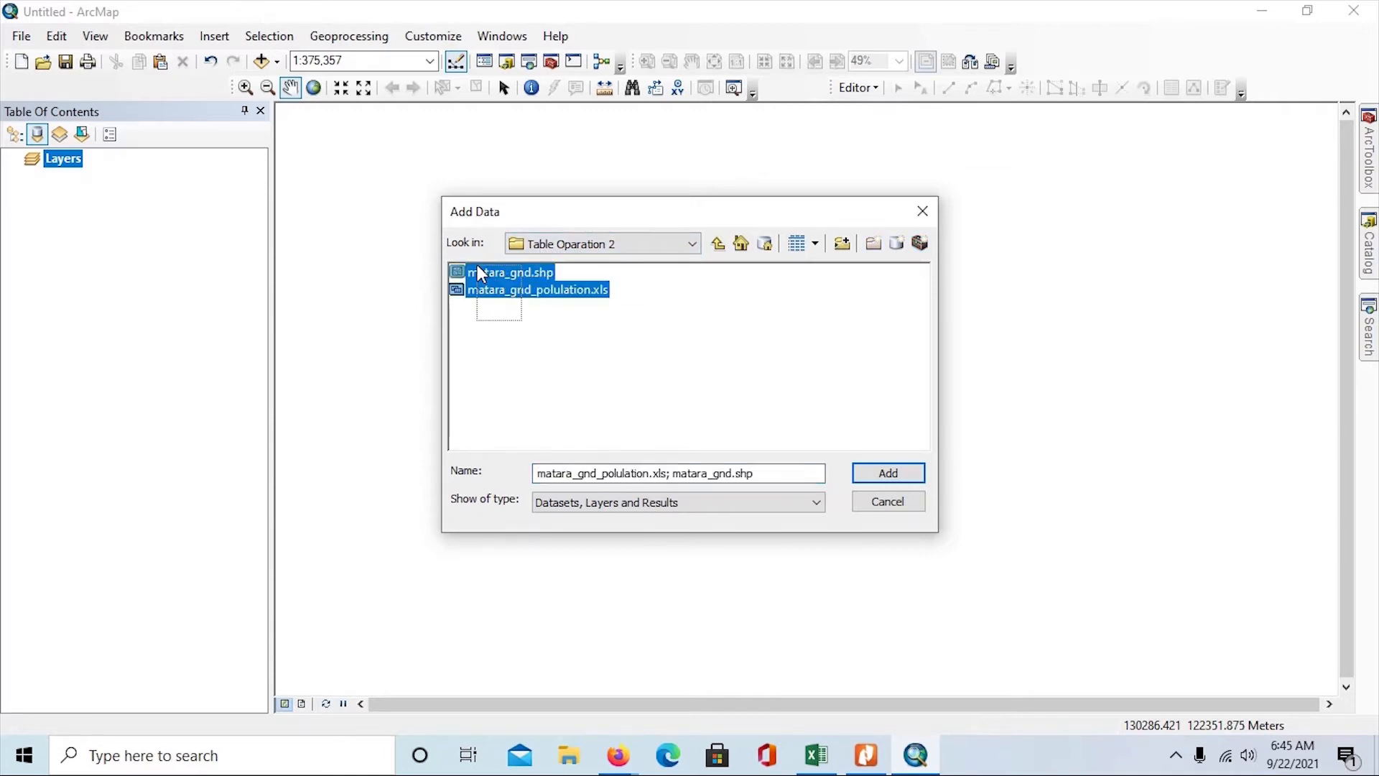
left_click(889, 475)
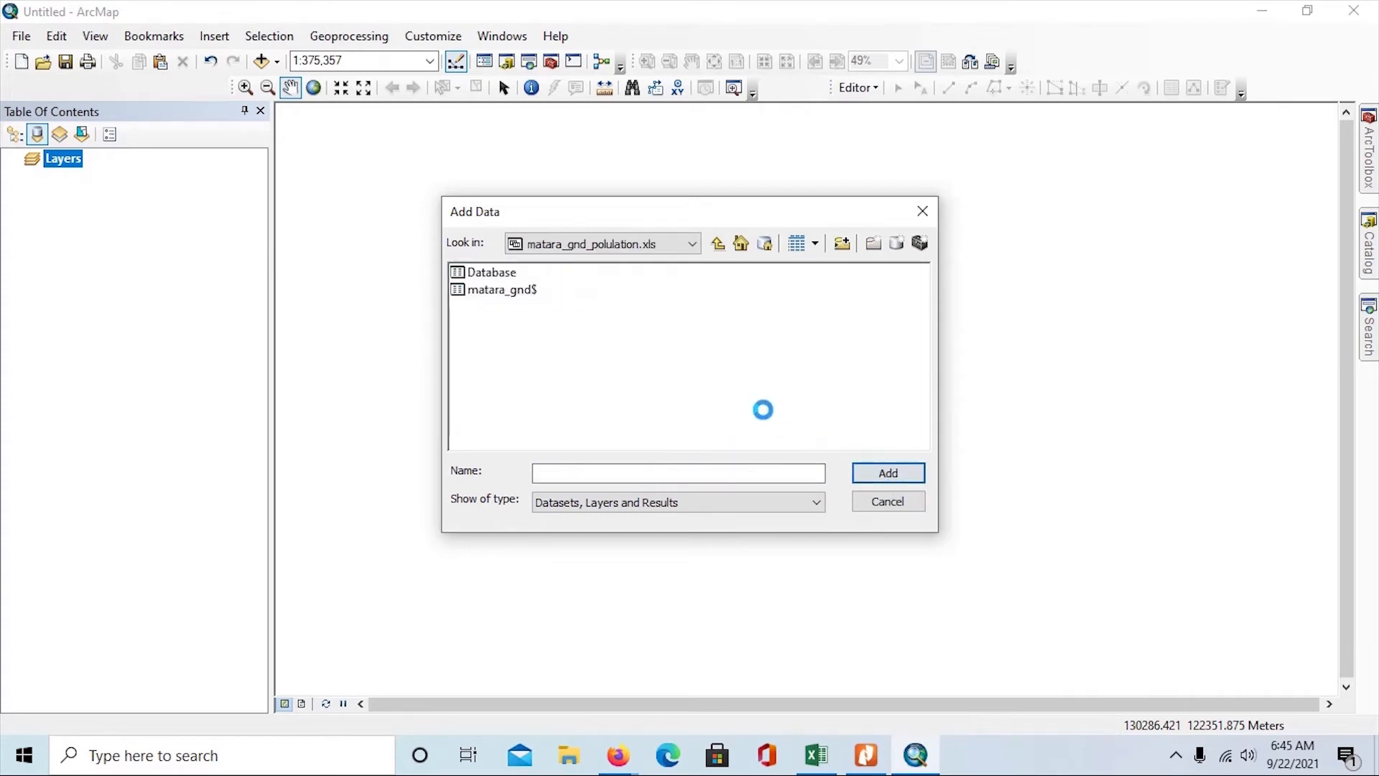
left_click(480, 295)
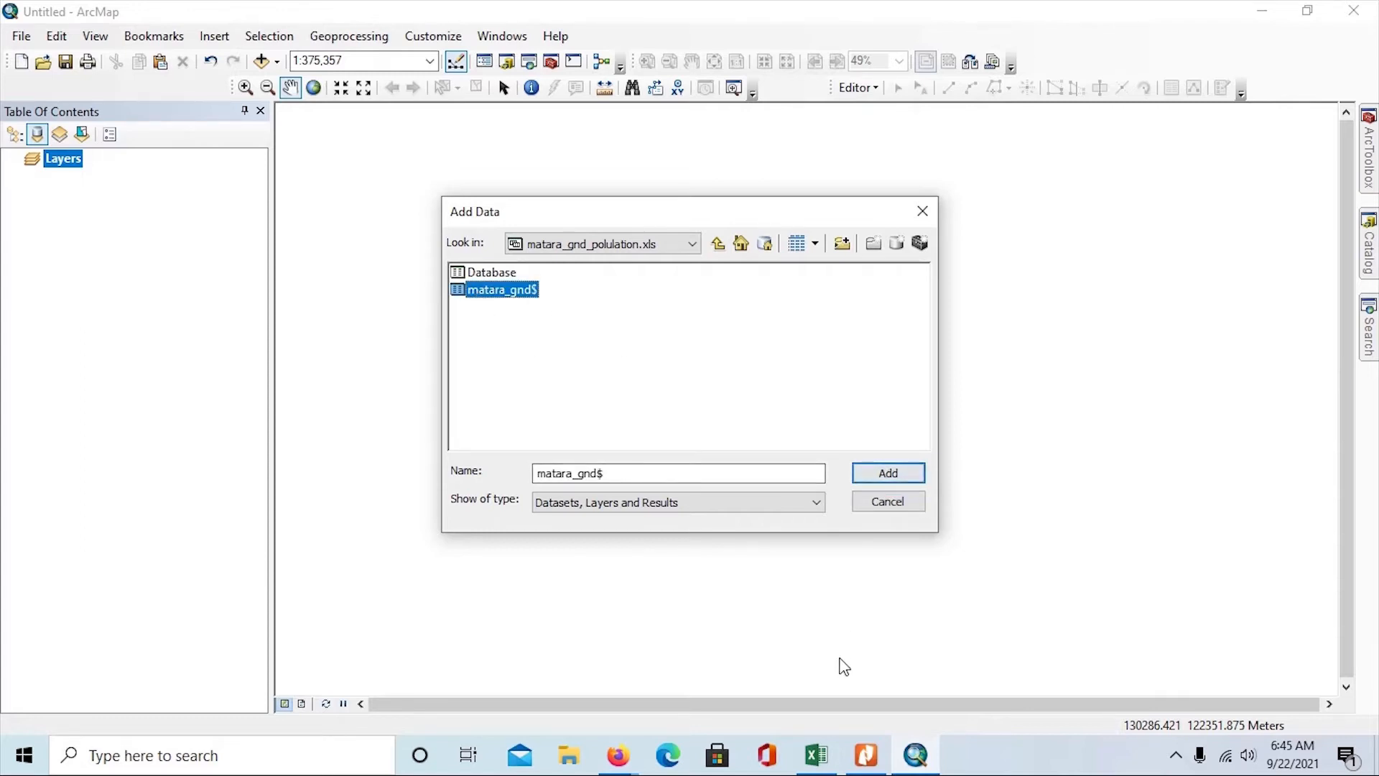
mouse_move(816, 753)
left_click(819, 651)
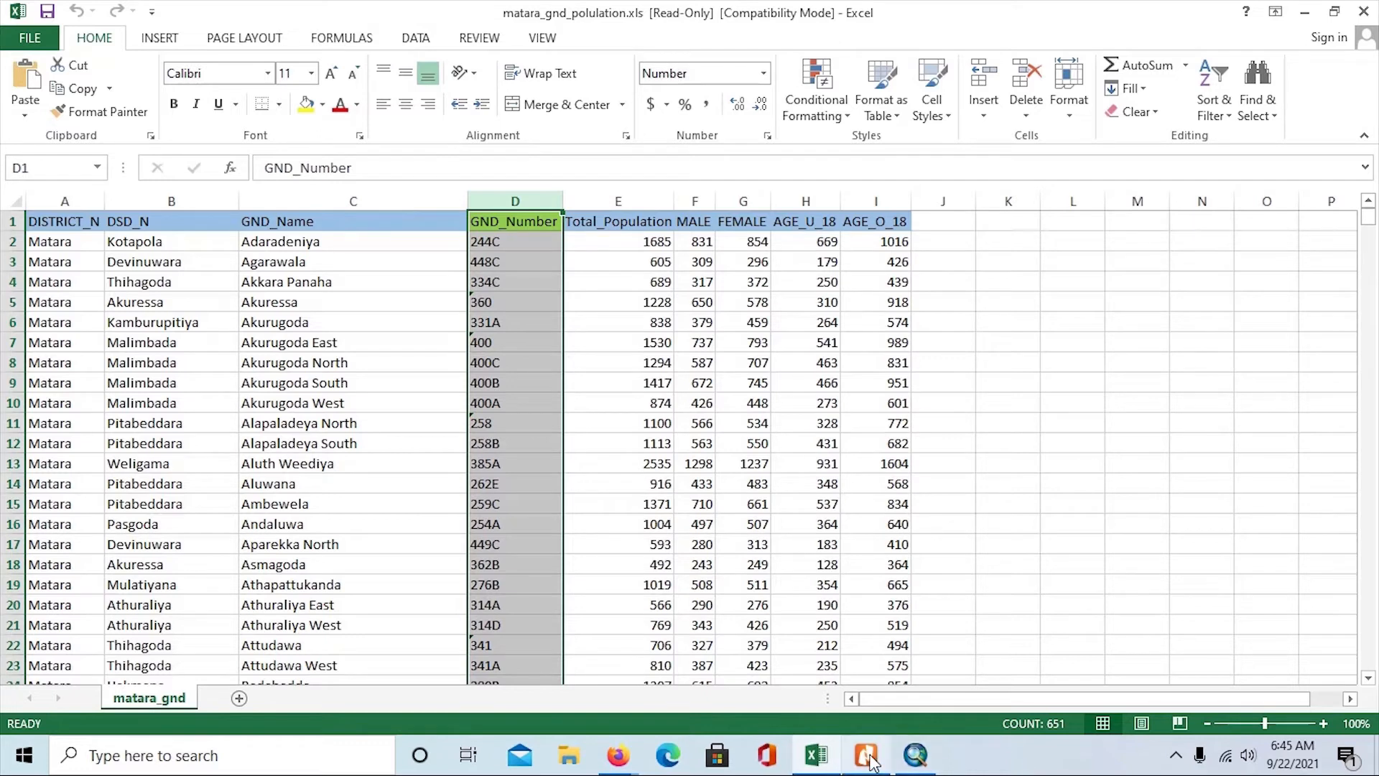
left_click(913, 757)
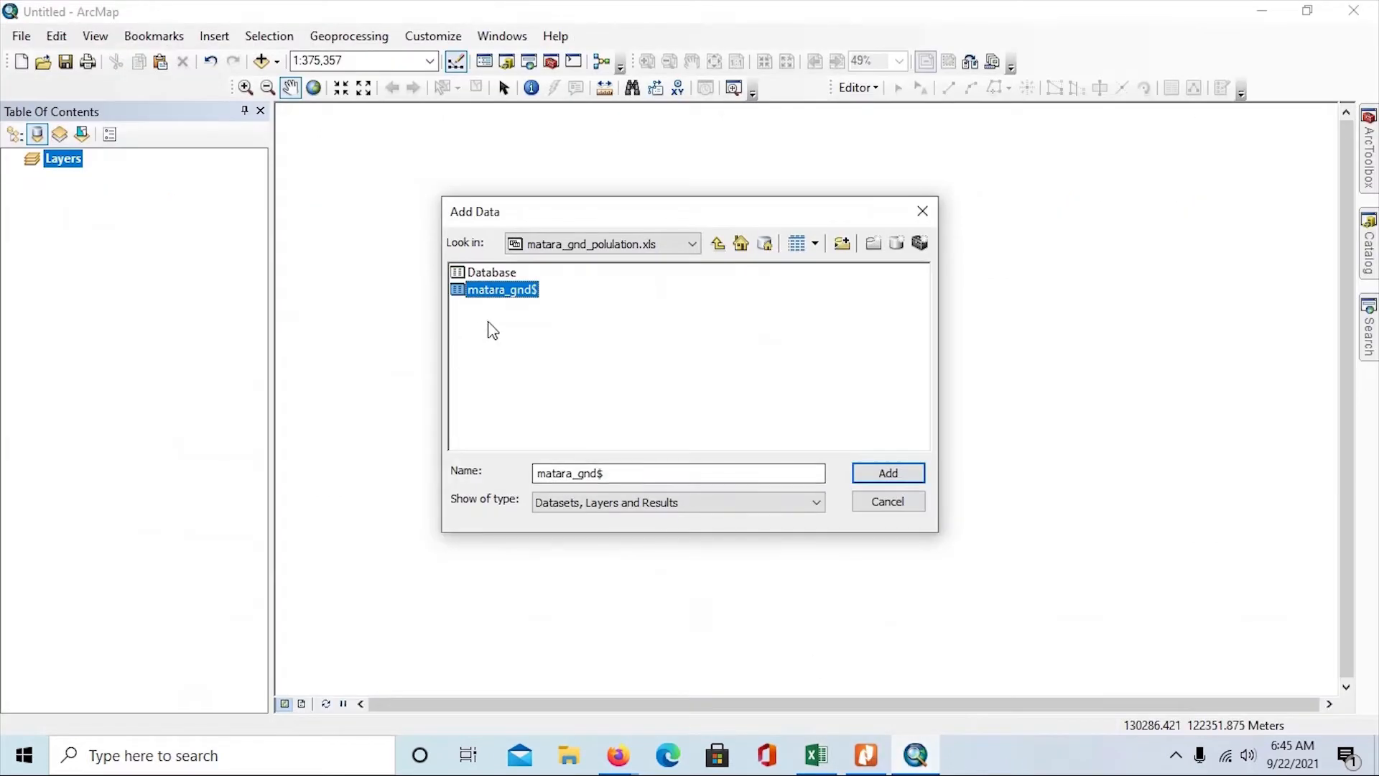
left_click(470, 291)
left_click(461, 291)
left_click(868, 480)
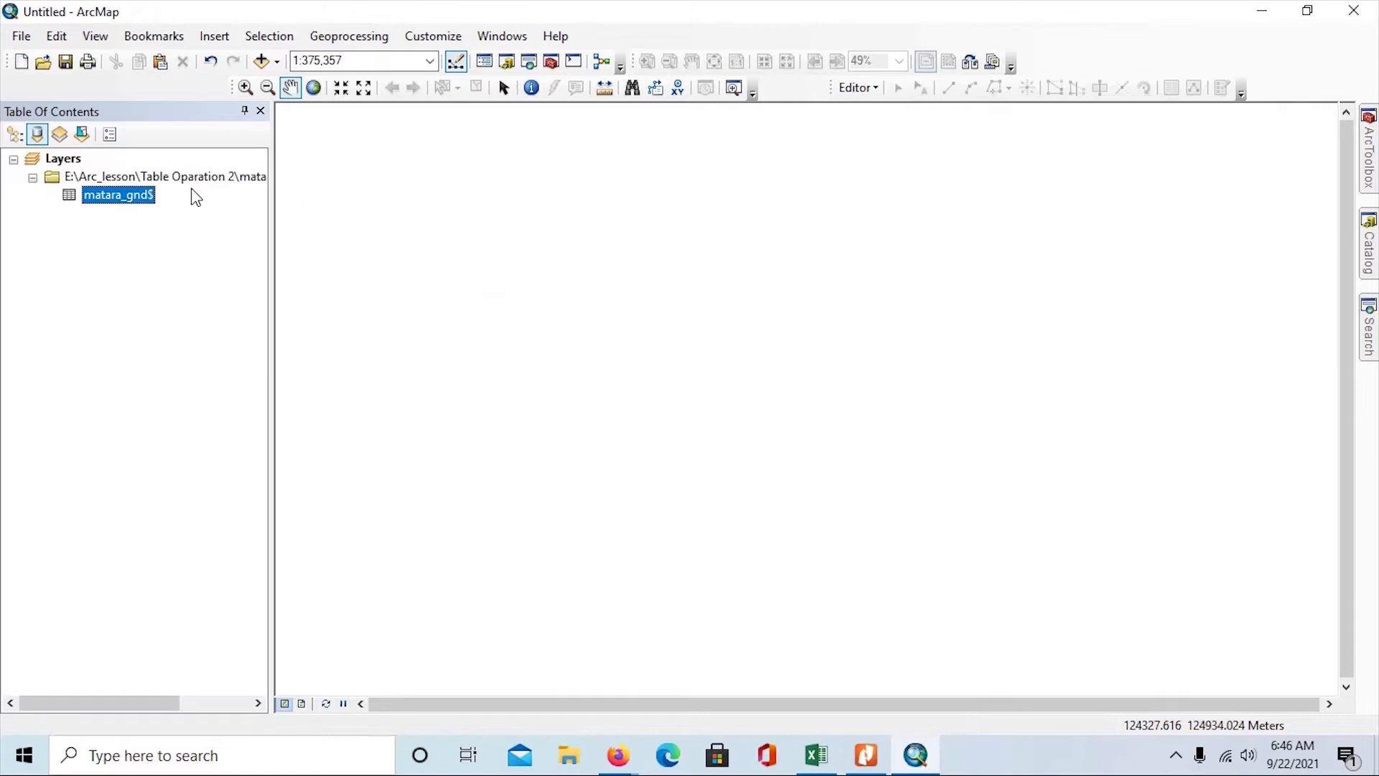
Add the matara_gnd.shp shapefile from the Table Oparation 2 folder to the map
left_click(261, 62)
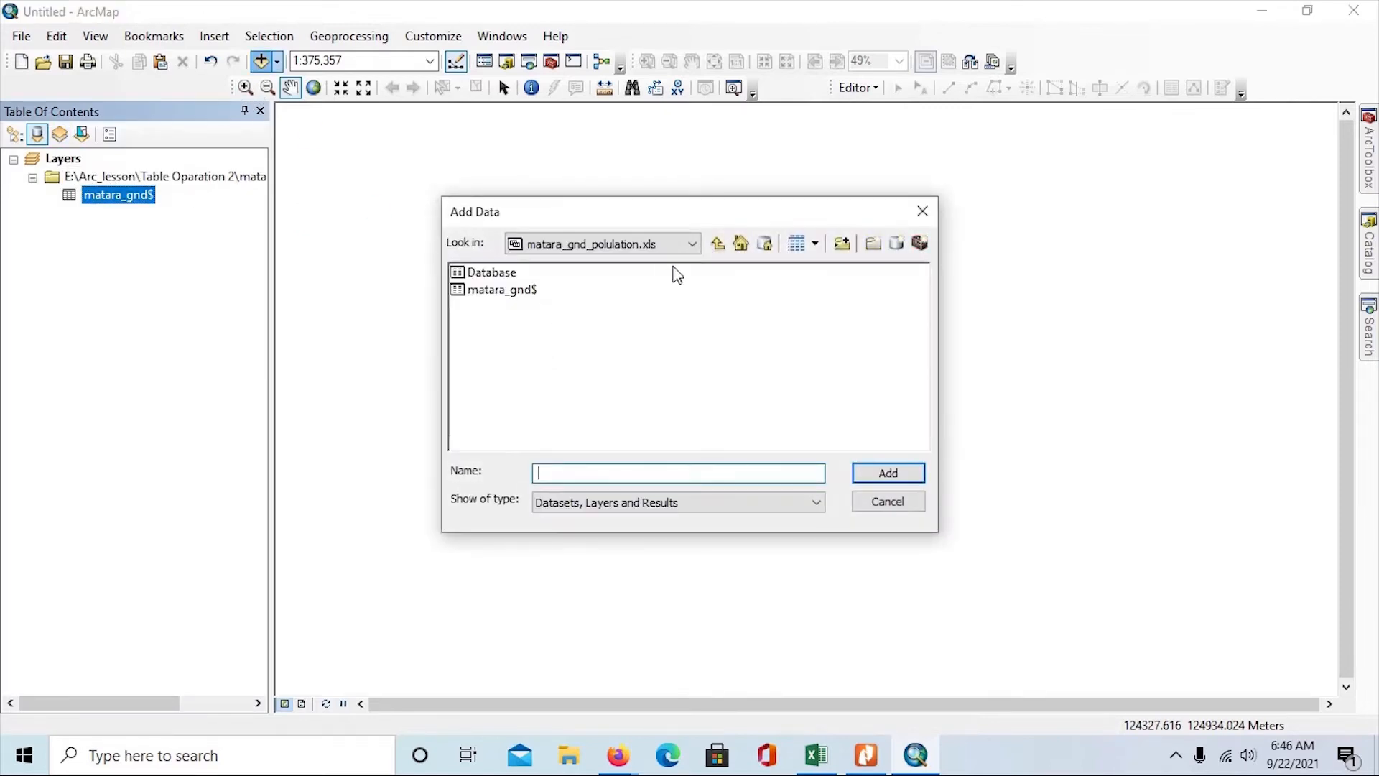
left_click(720, 246)
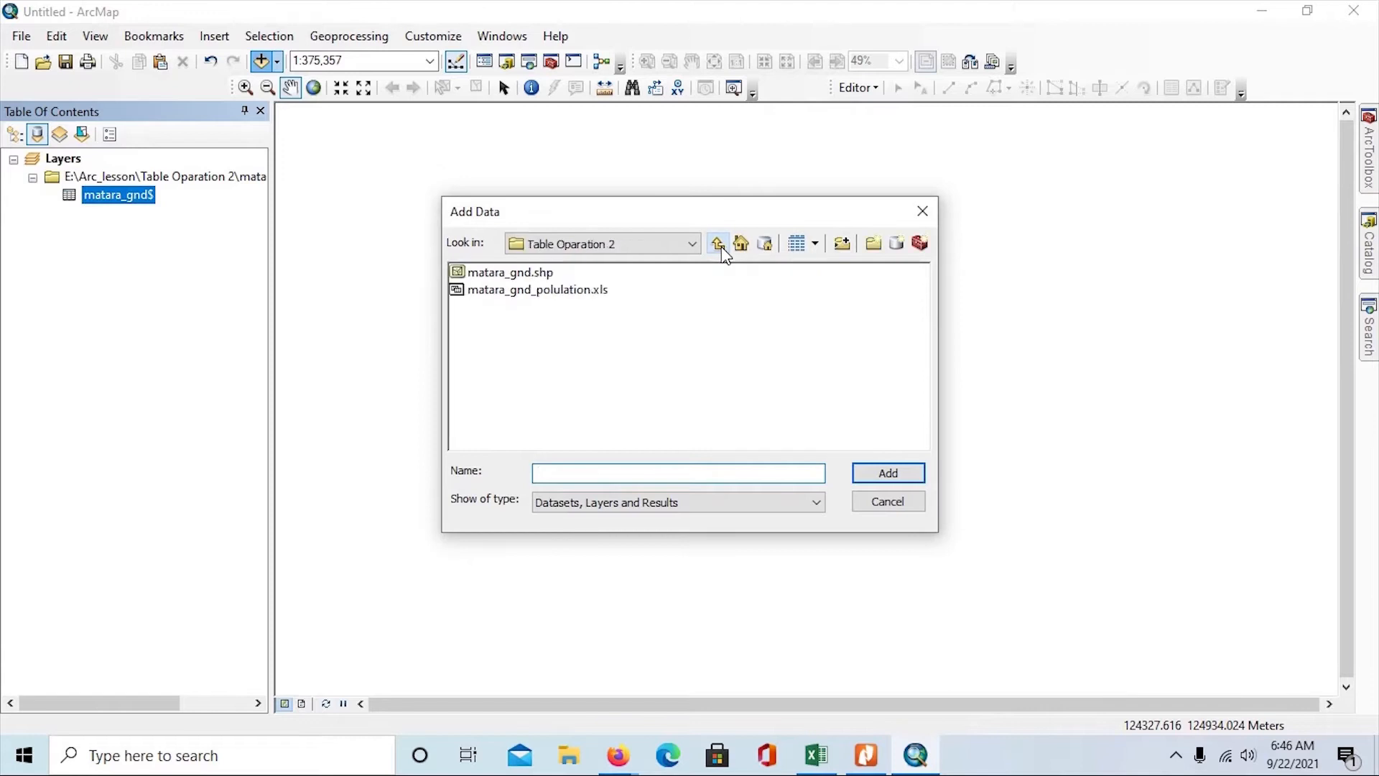
left_click(495, 274)
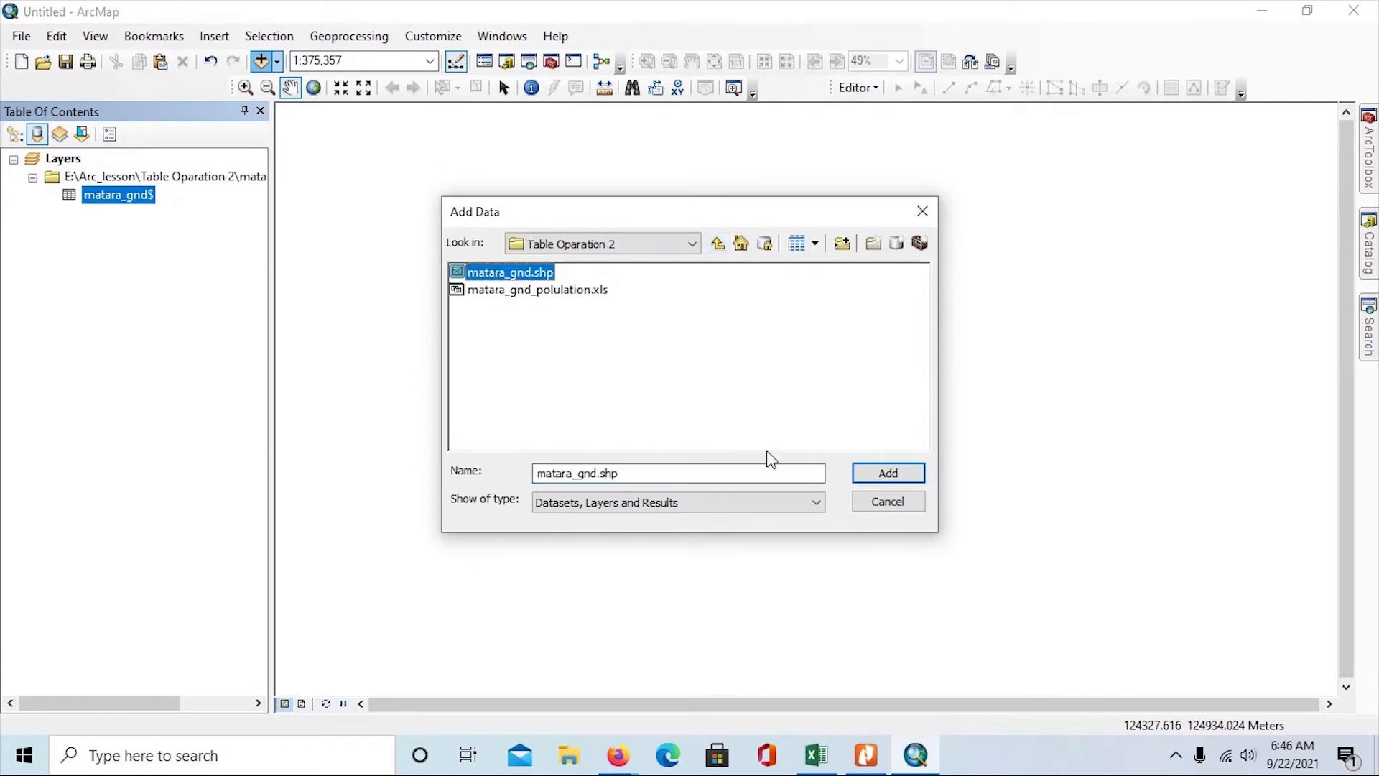
left_click(886, 473)
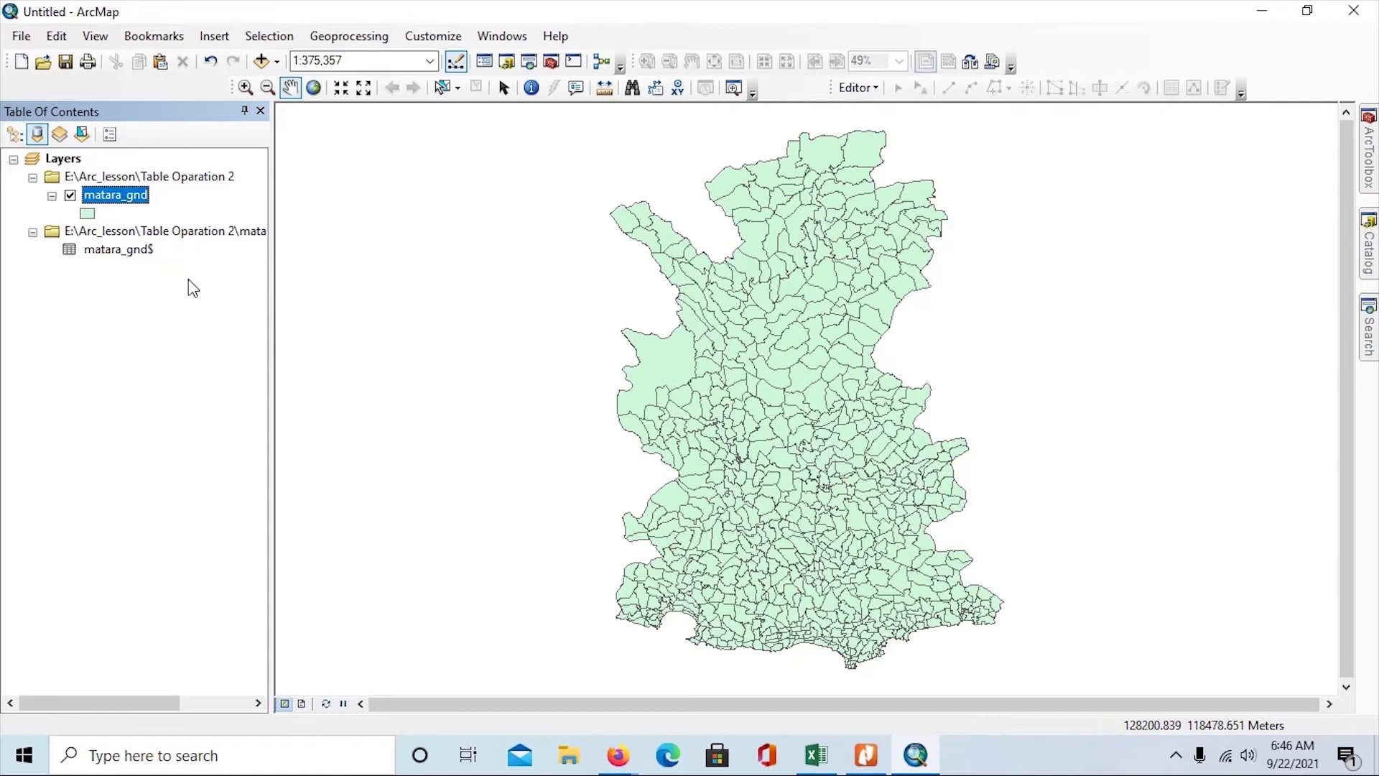
Open the attribute table of the matara_gnd layer and examine its GND_N and GND_C fields
right_click(94, 200)
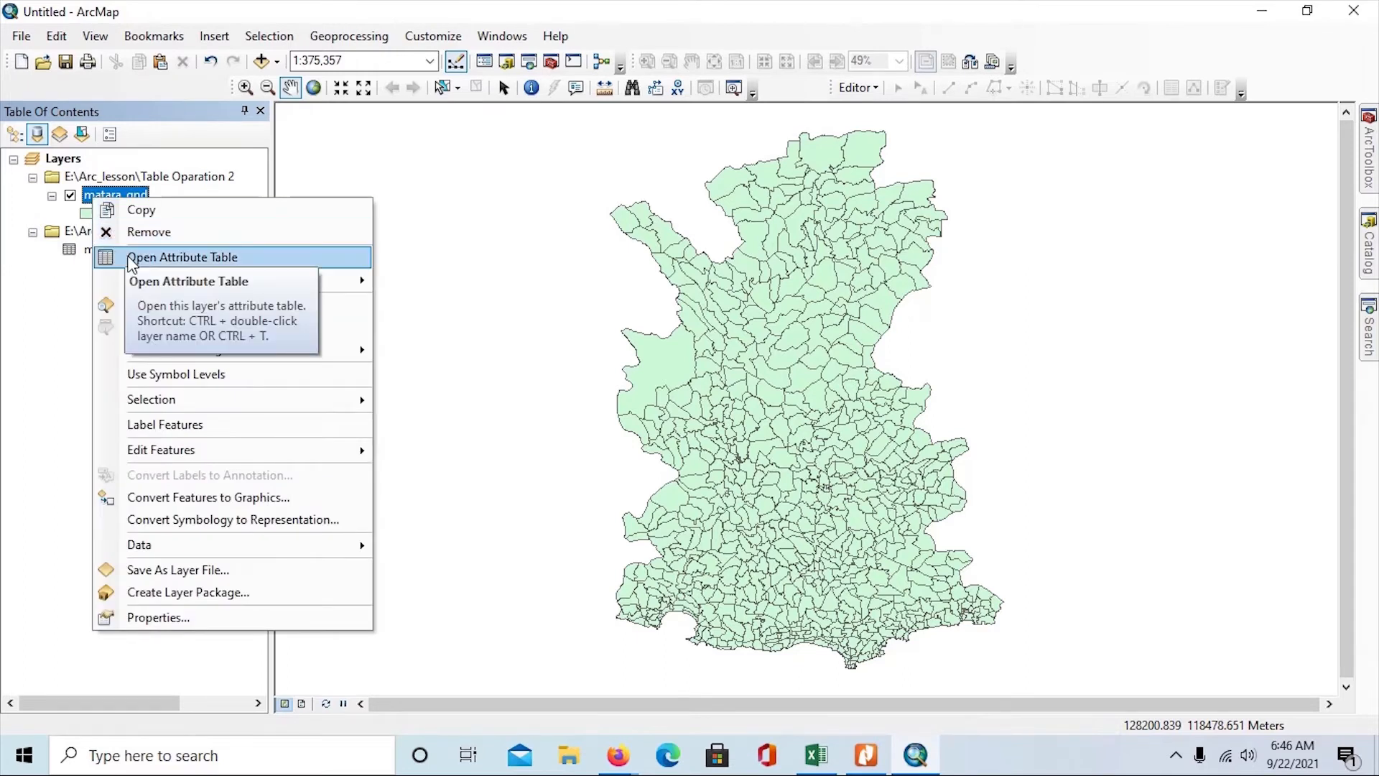
left_click(131, 258)
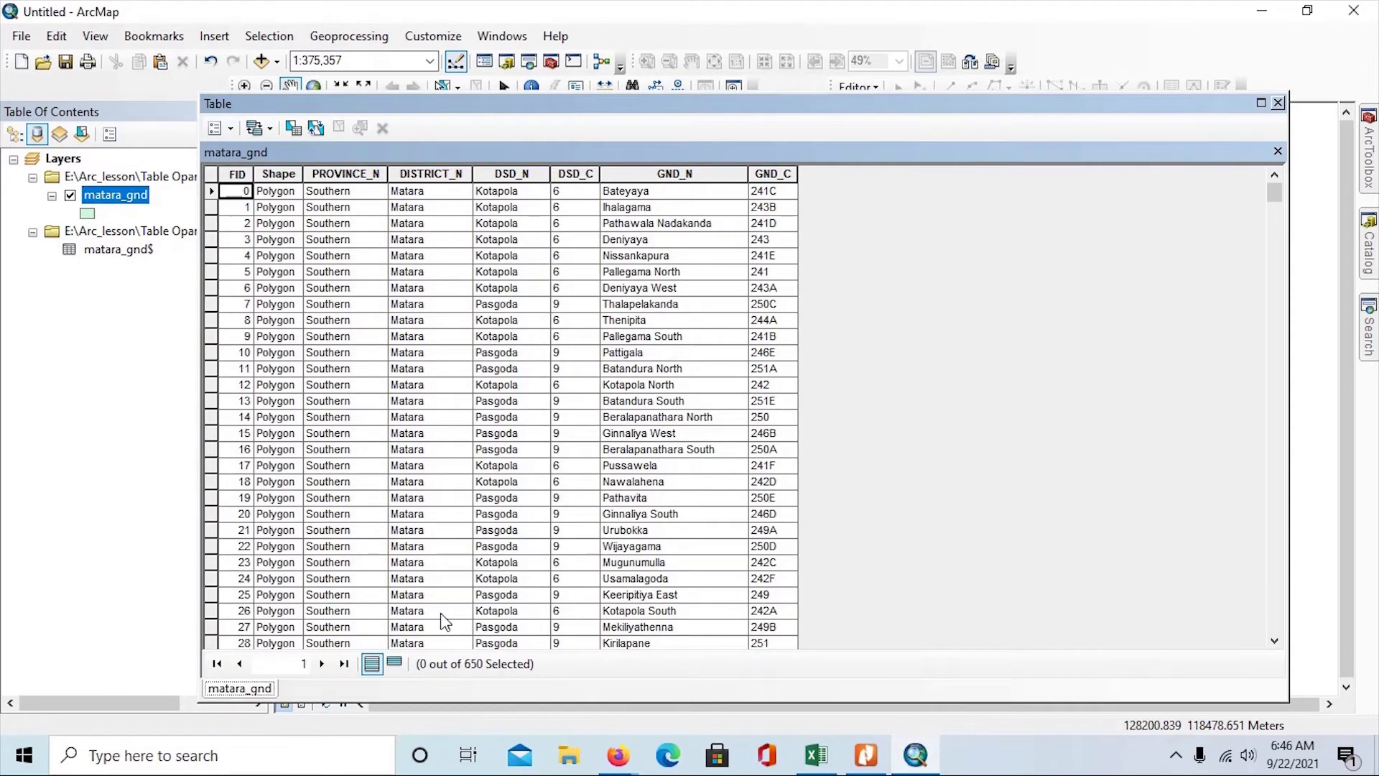
left_click(654, 173)
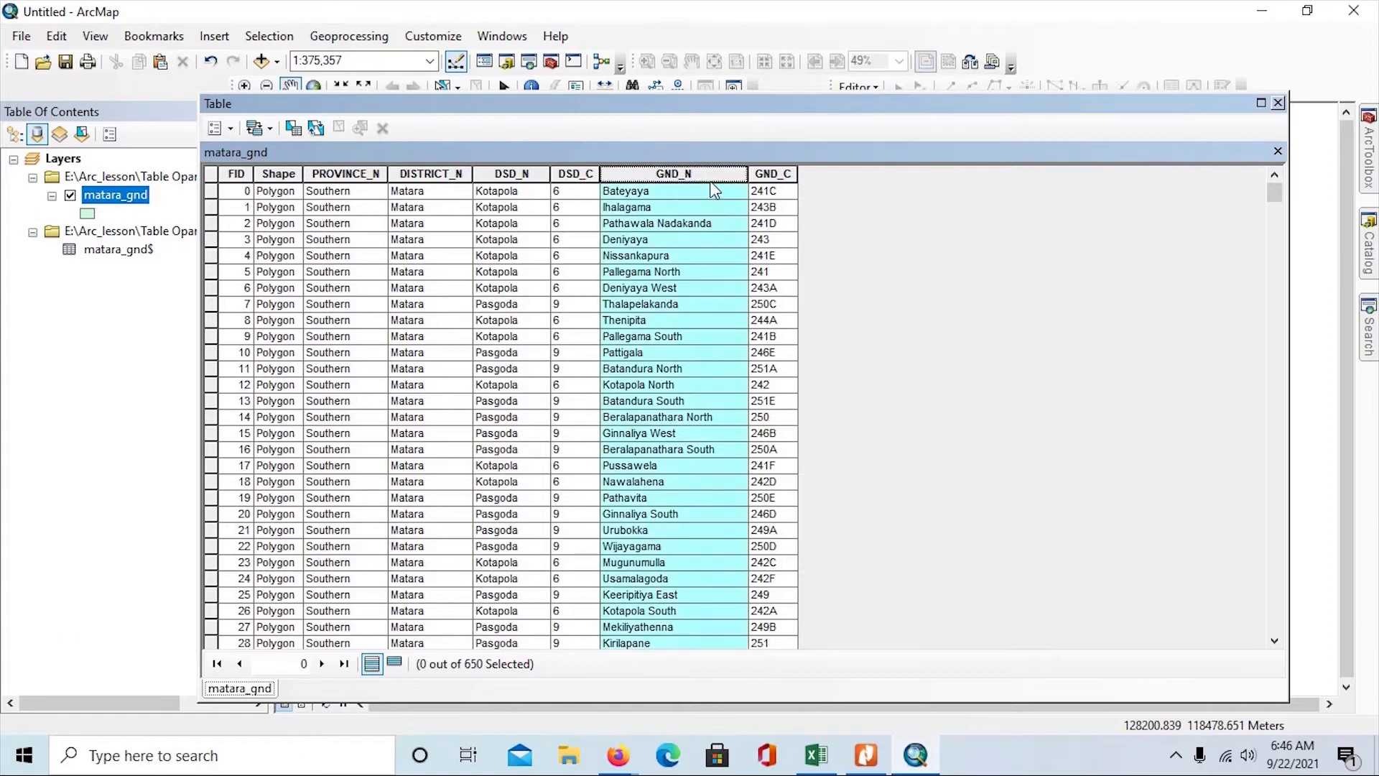
left_click(768, 173)
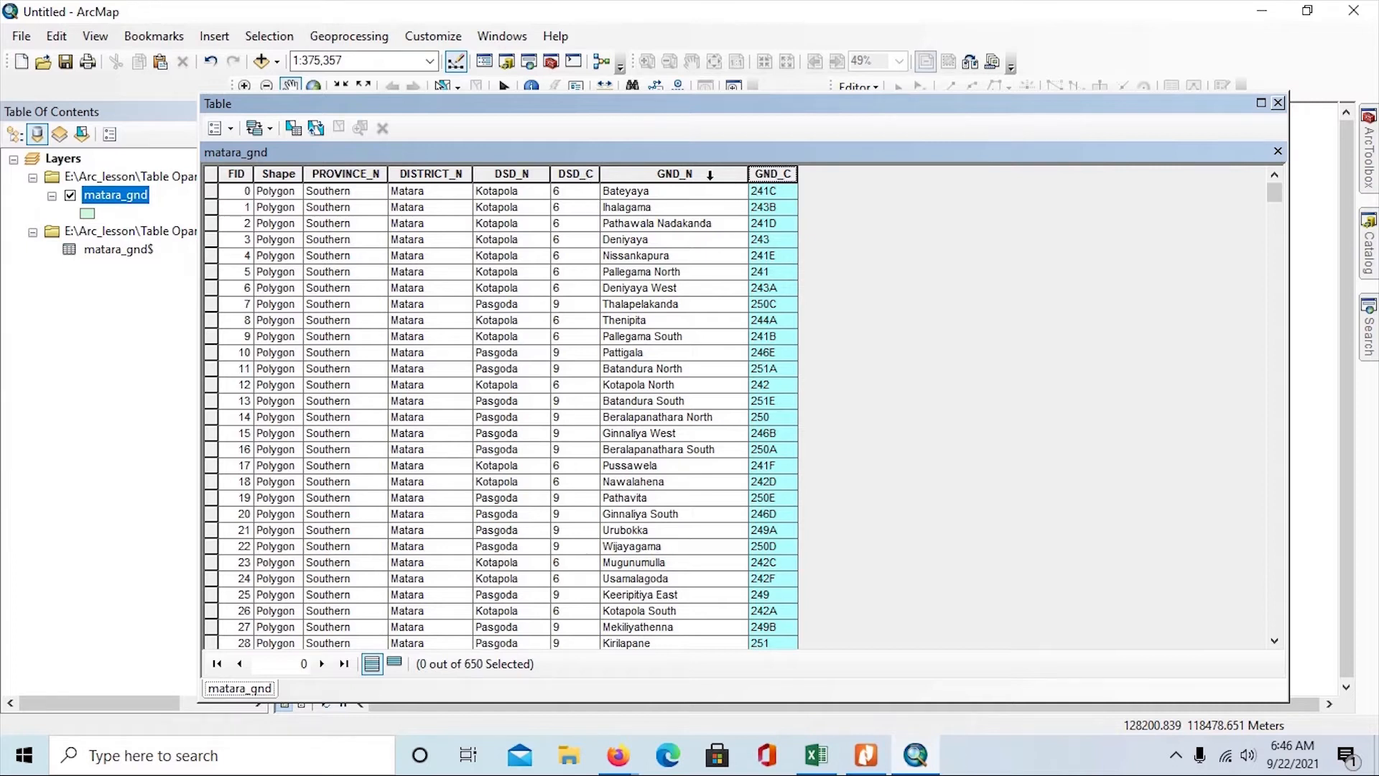
left_click(714, 177)
left_click(767, 173)
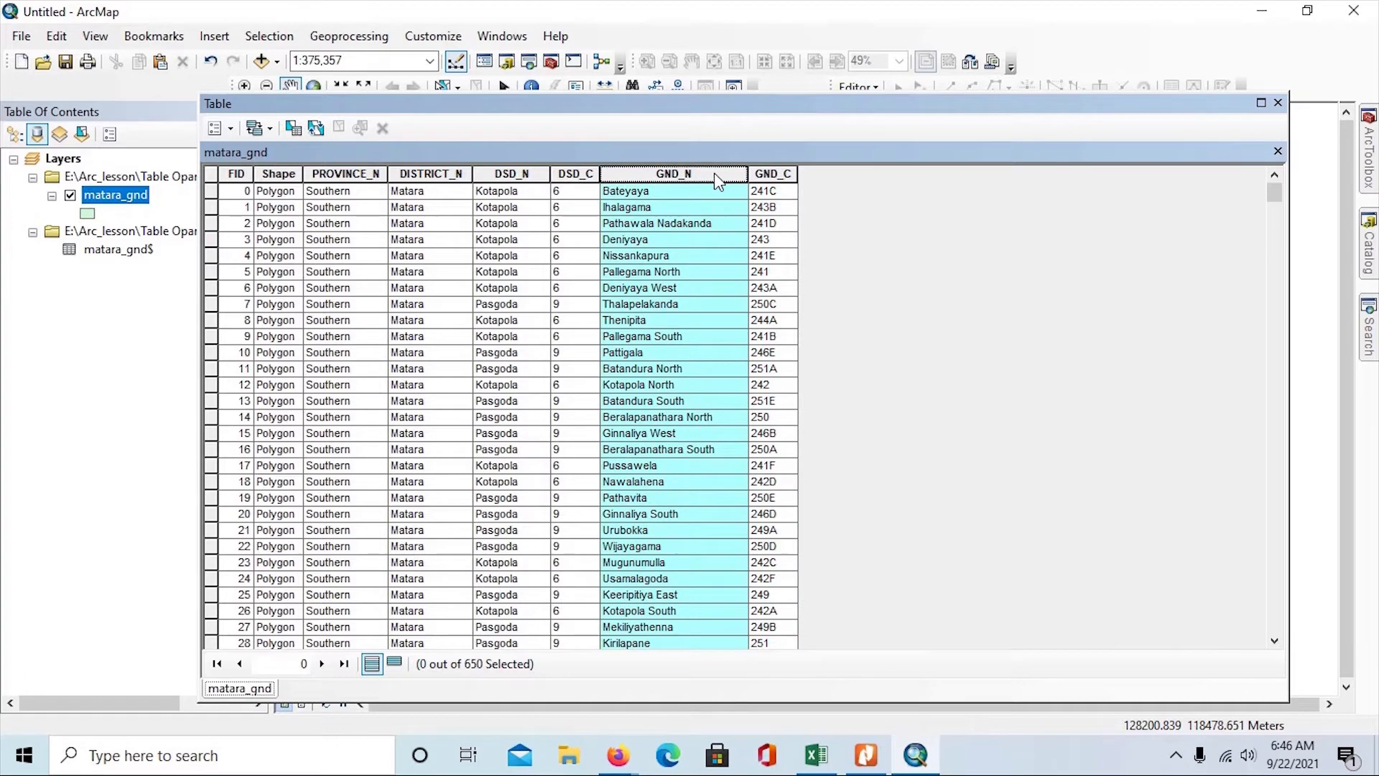
left_click(763, 168)
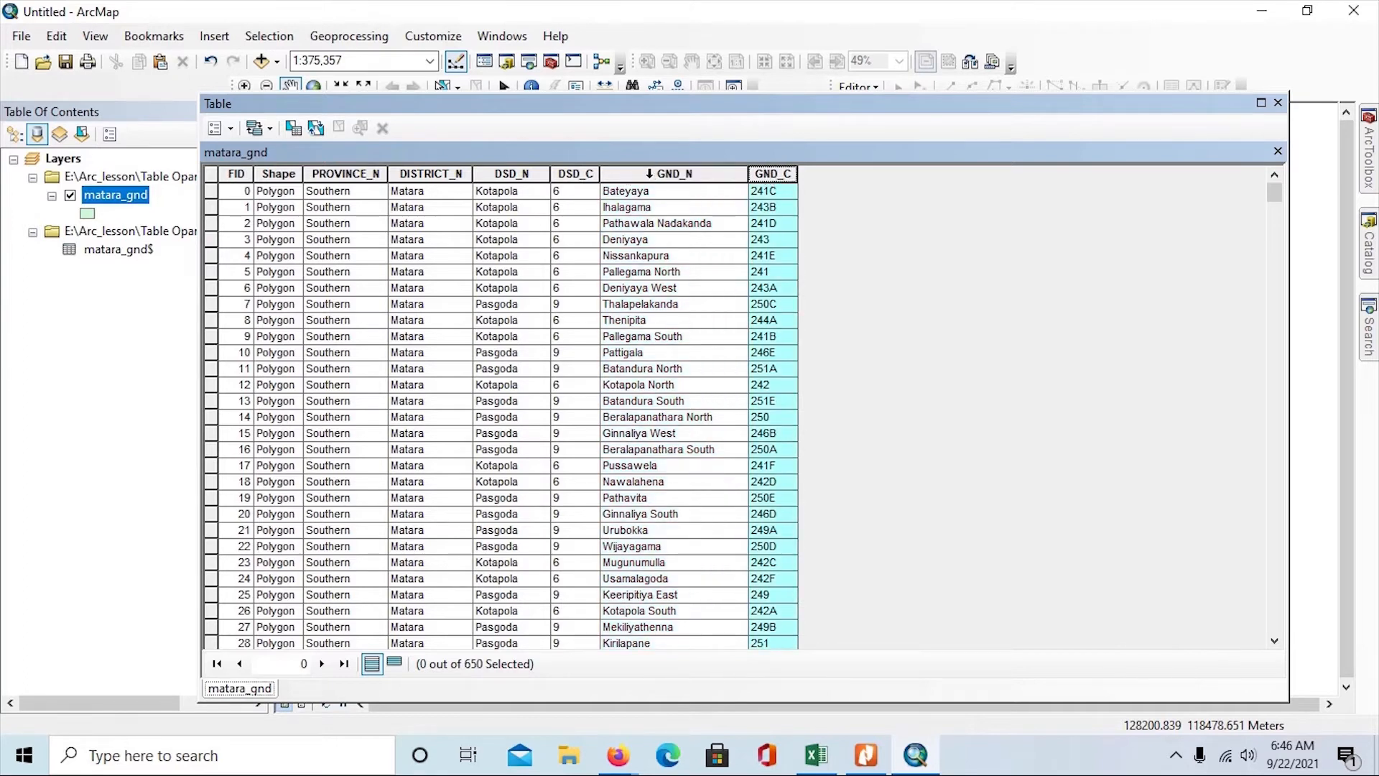
left_click(648, 173)
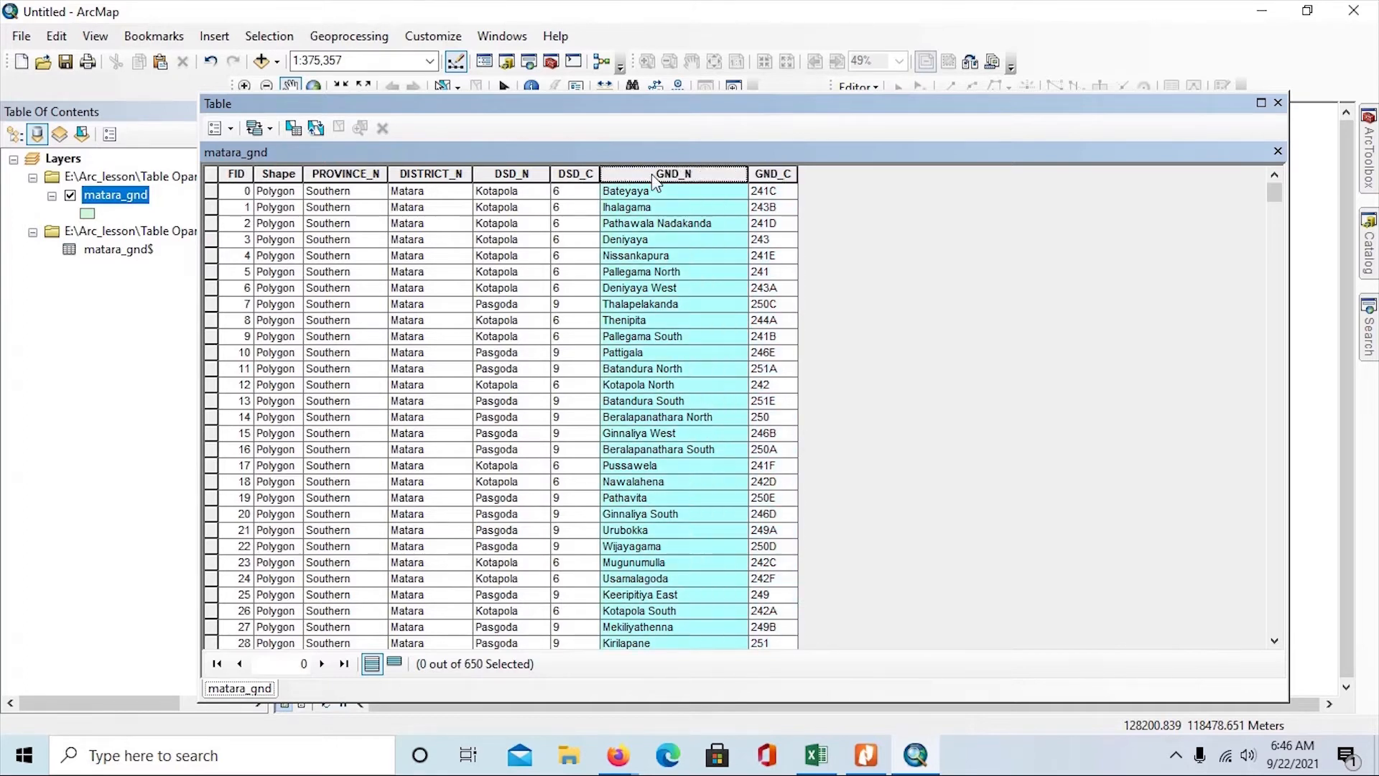
Open the matara_gnd$ table and examine its Total_Population, MALE, FEMALE and AGE_U_18 fields
left_click(79, 258)
left_click(90, 257)
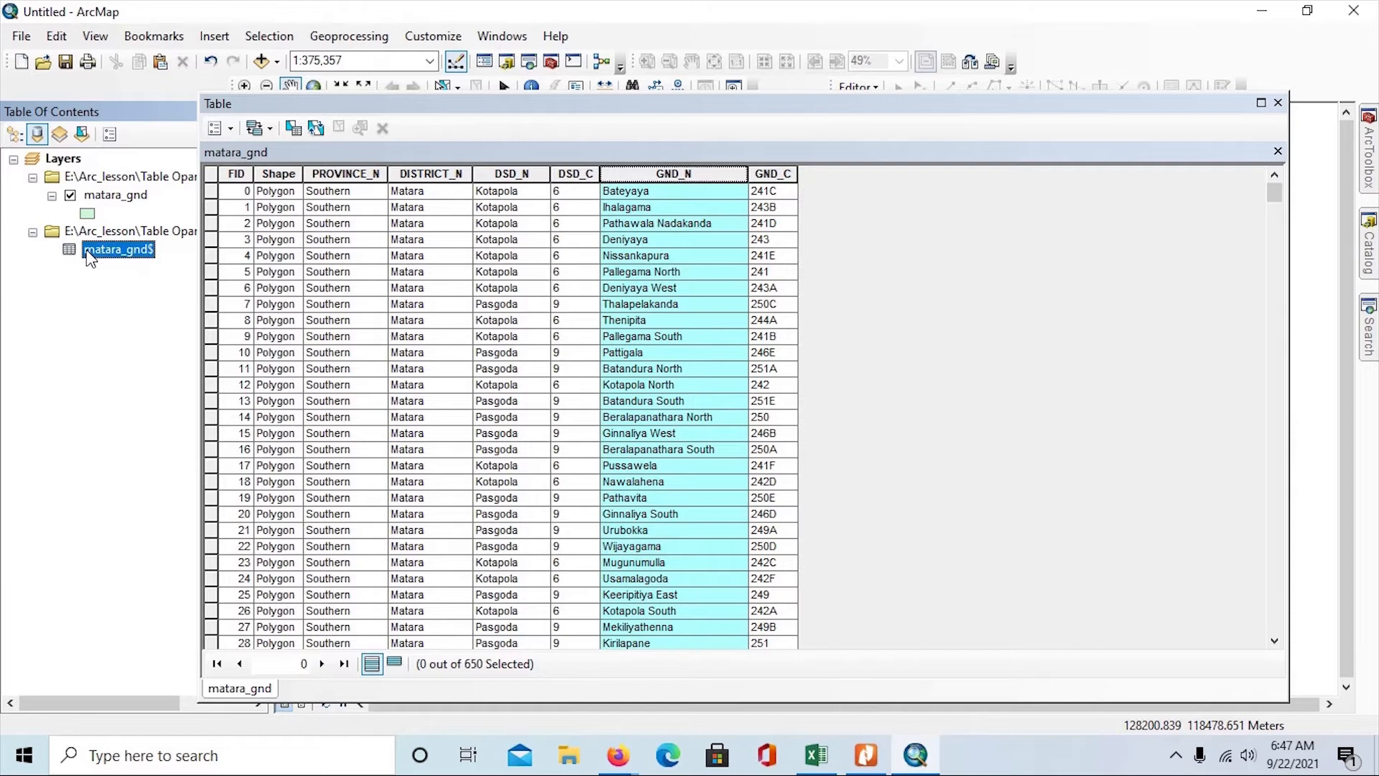
right_click(90, 258)
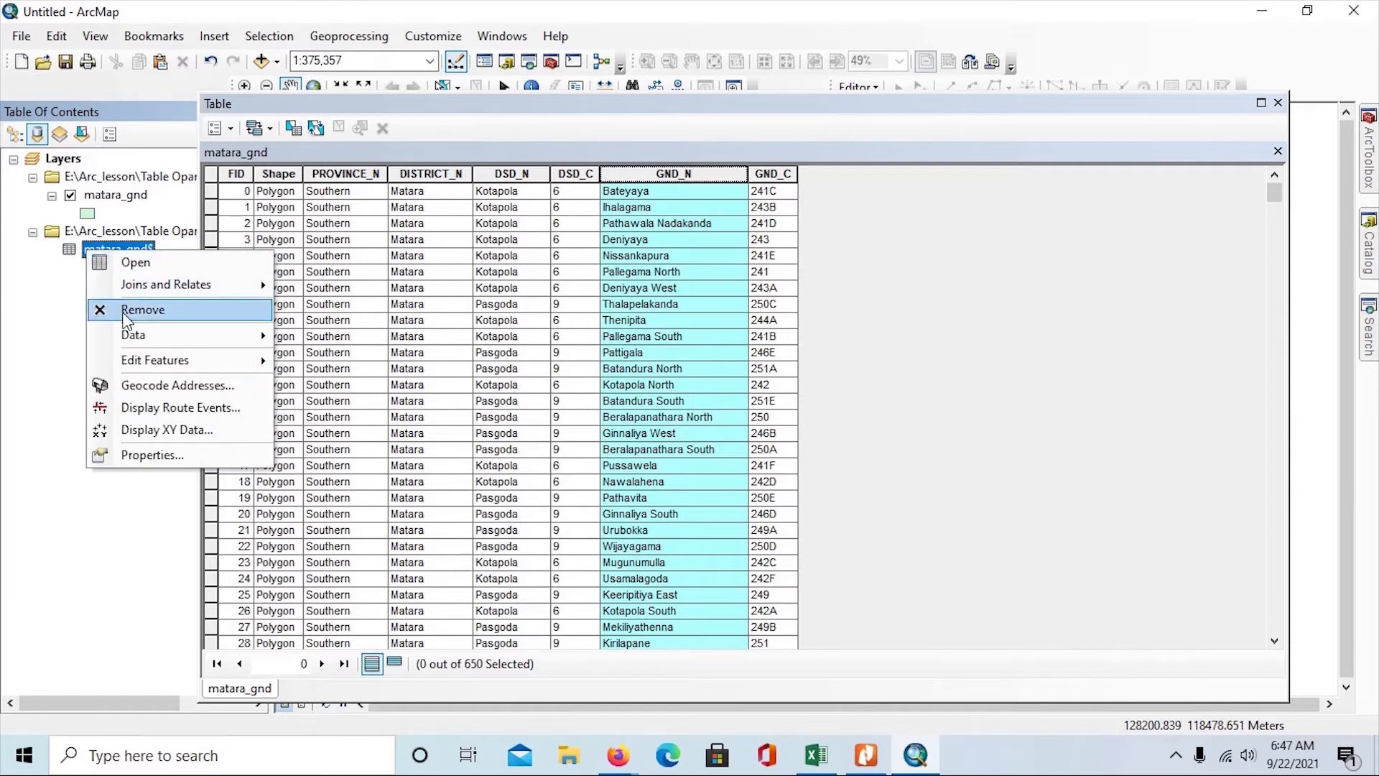
left_click(136, 263)
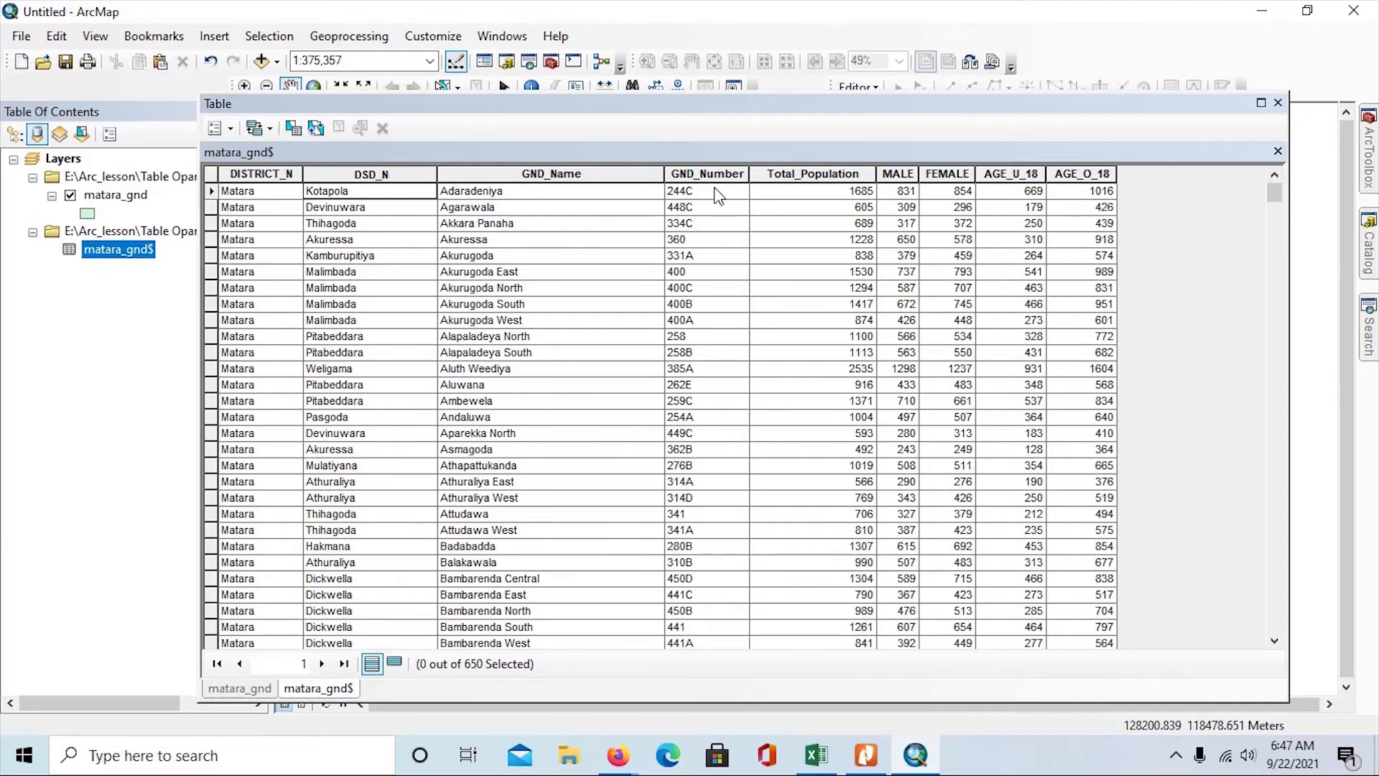
left_click(773, 173)
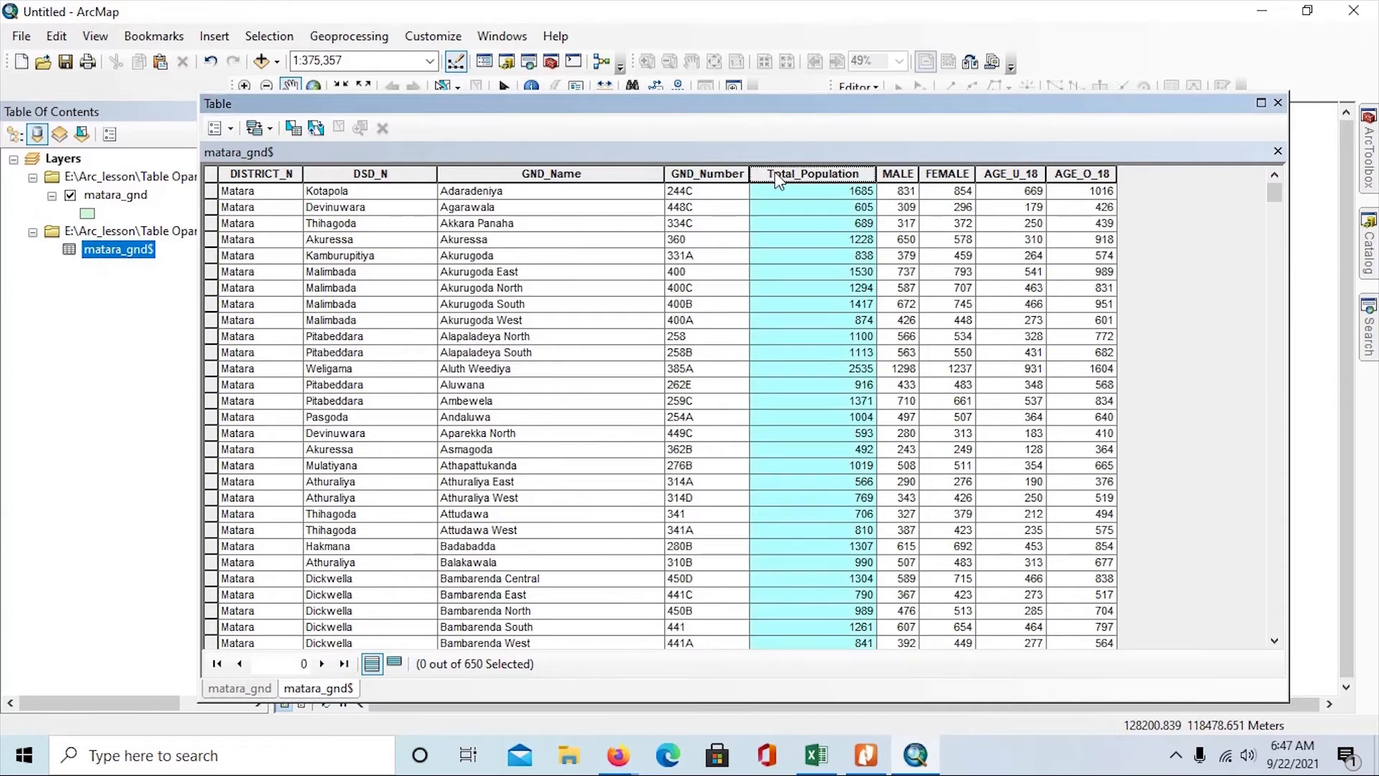
left_click(908, 174)
left_click(943, 174)
left_click(1011, 173)
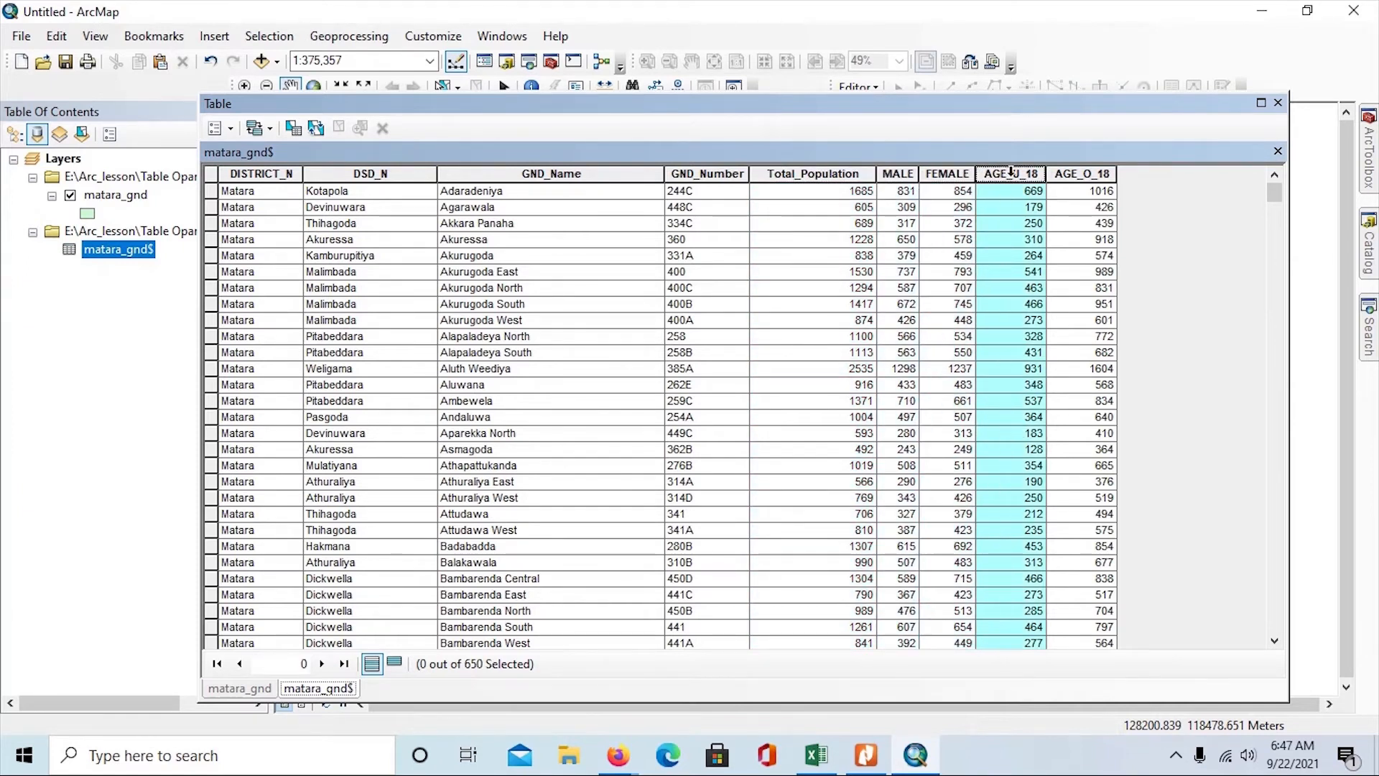
Compare the GND_Name, GND_Number and Total_Population fields of the matara_gnd$ table with the fields of the matara_gnd attribute table
left_click(770, 173)
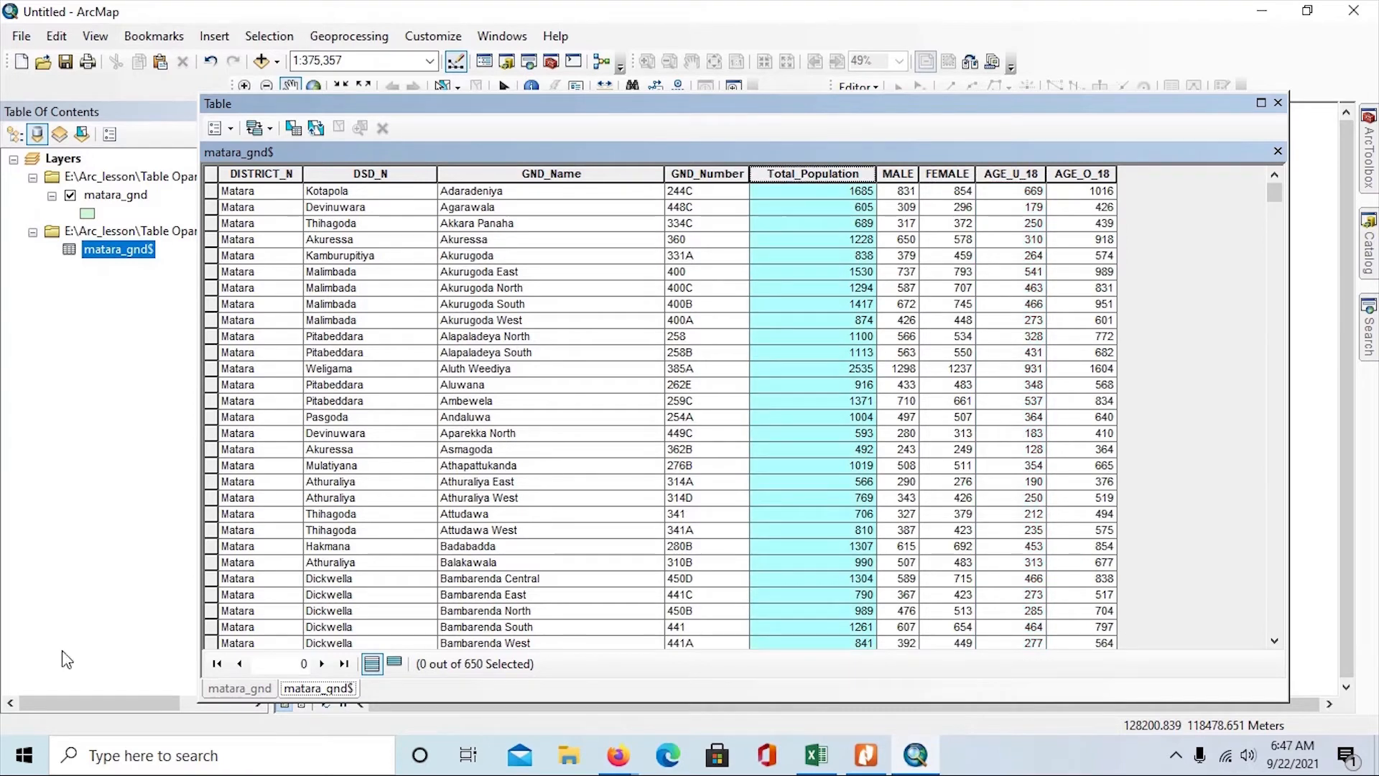
left_click(253, 691)
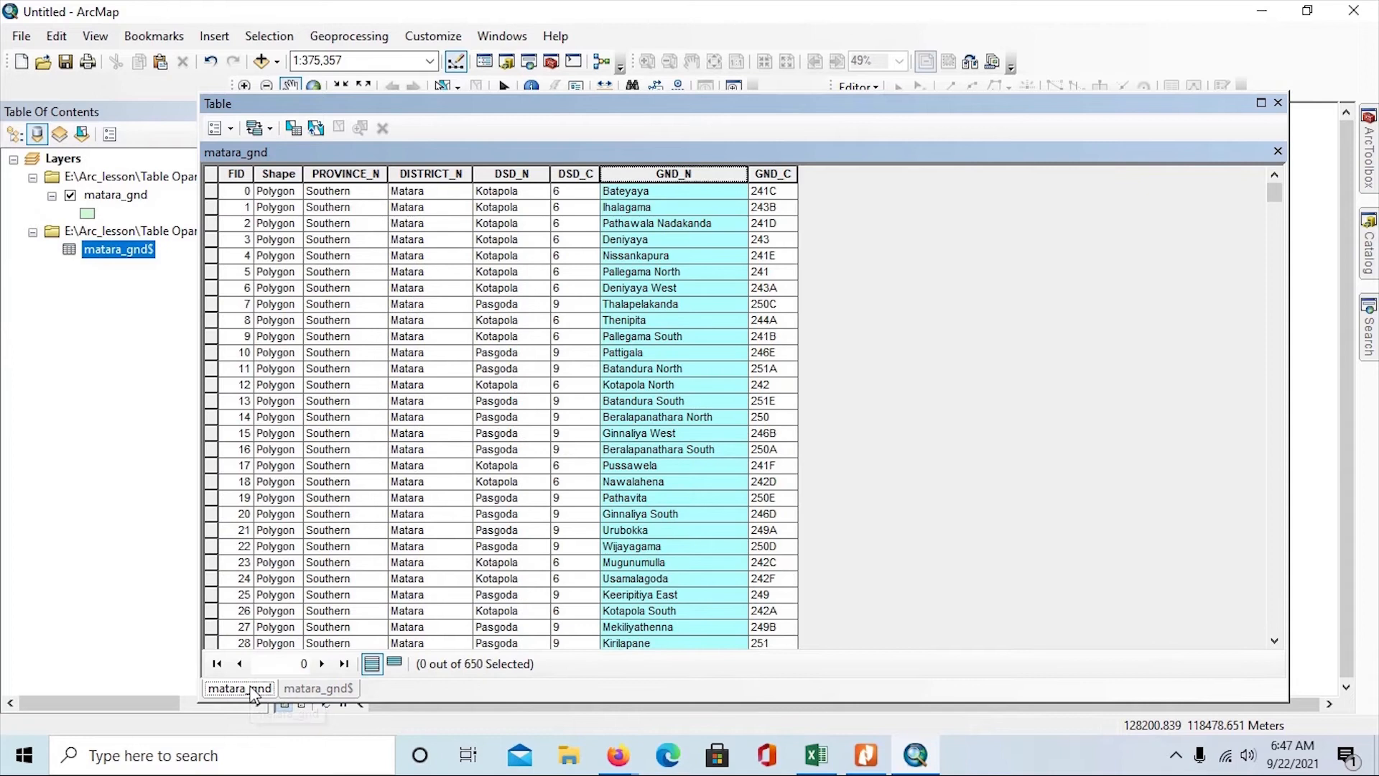
left_click(295, 690)
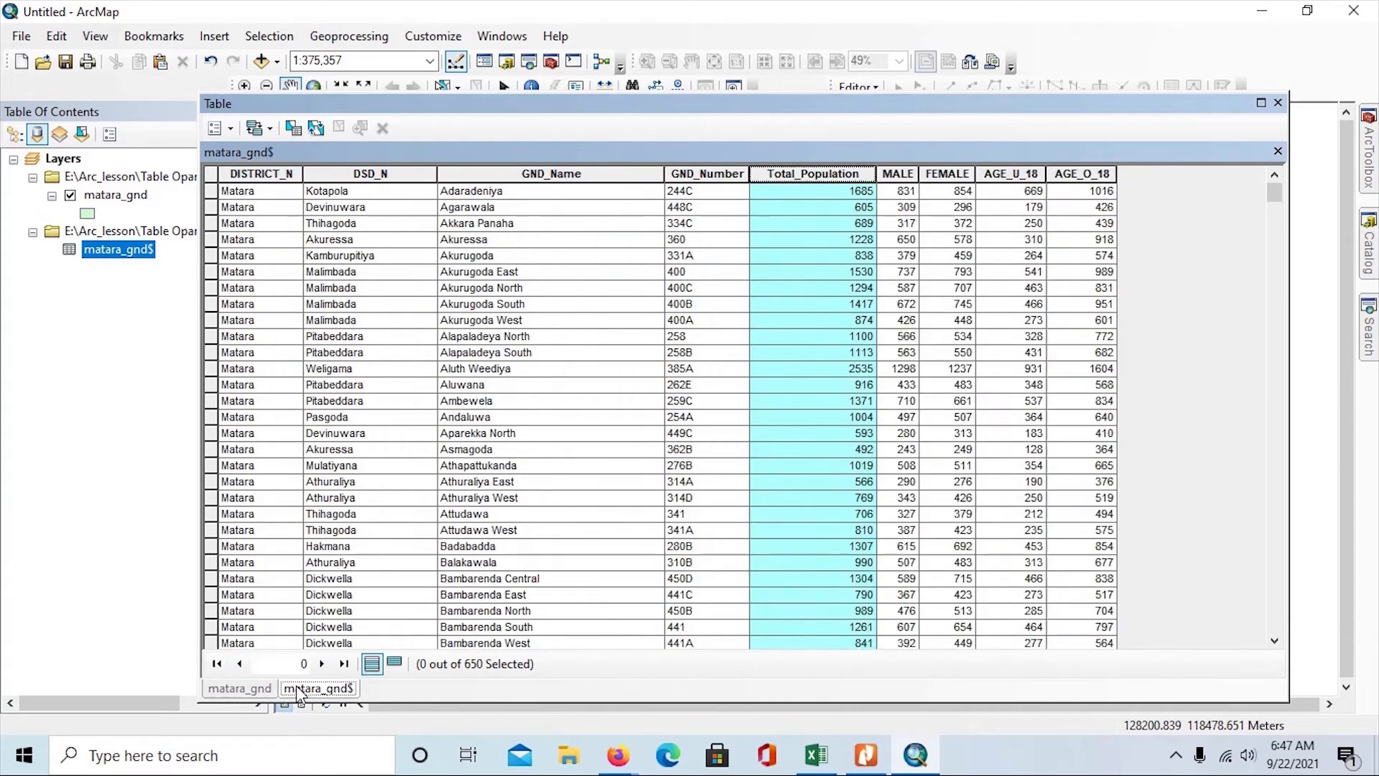
left_click(696, 174)
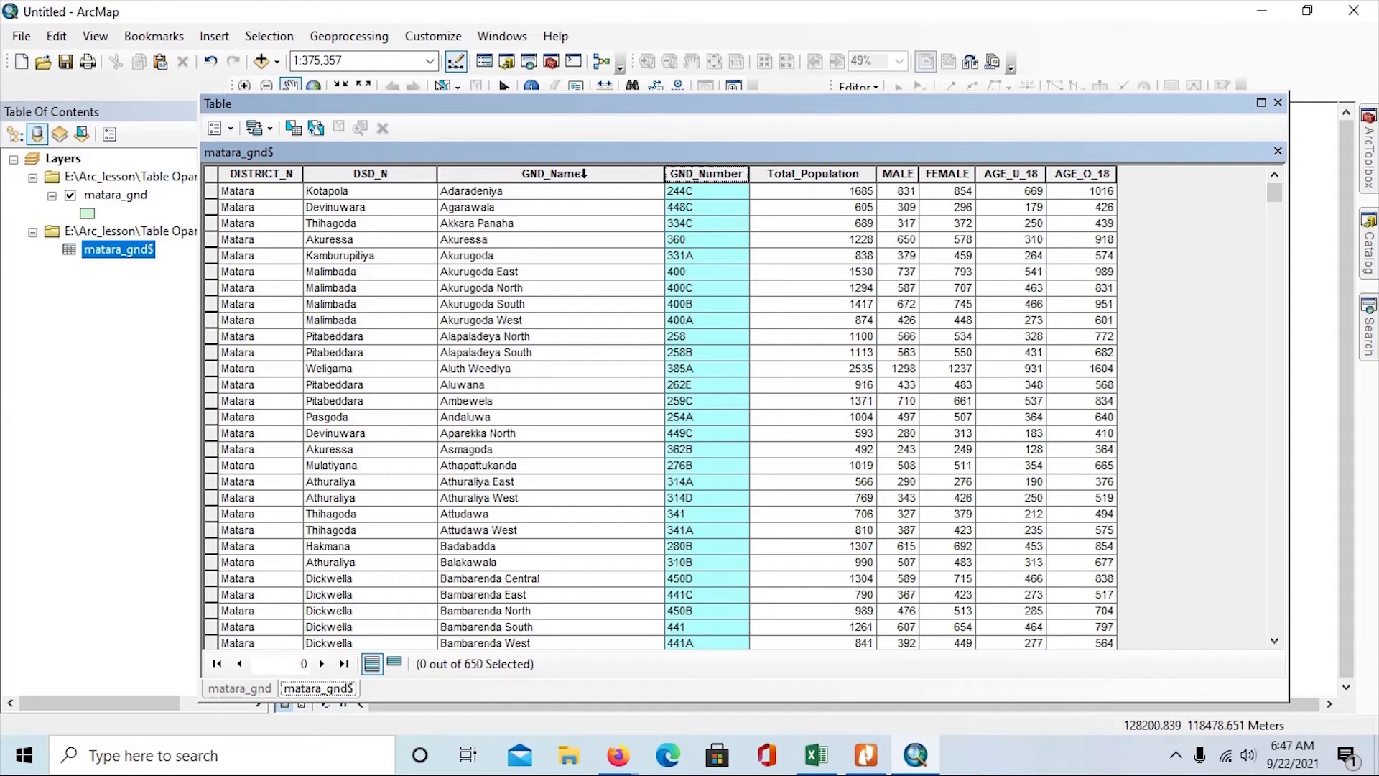
left_click(584, 174)
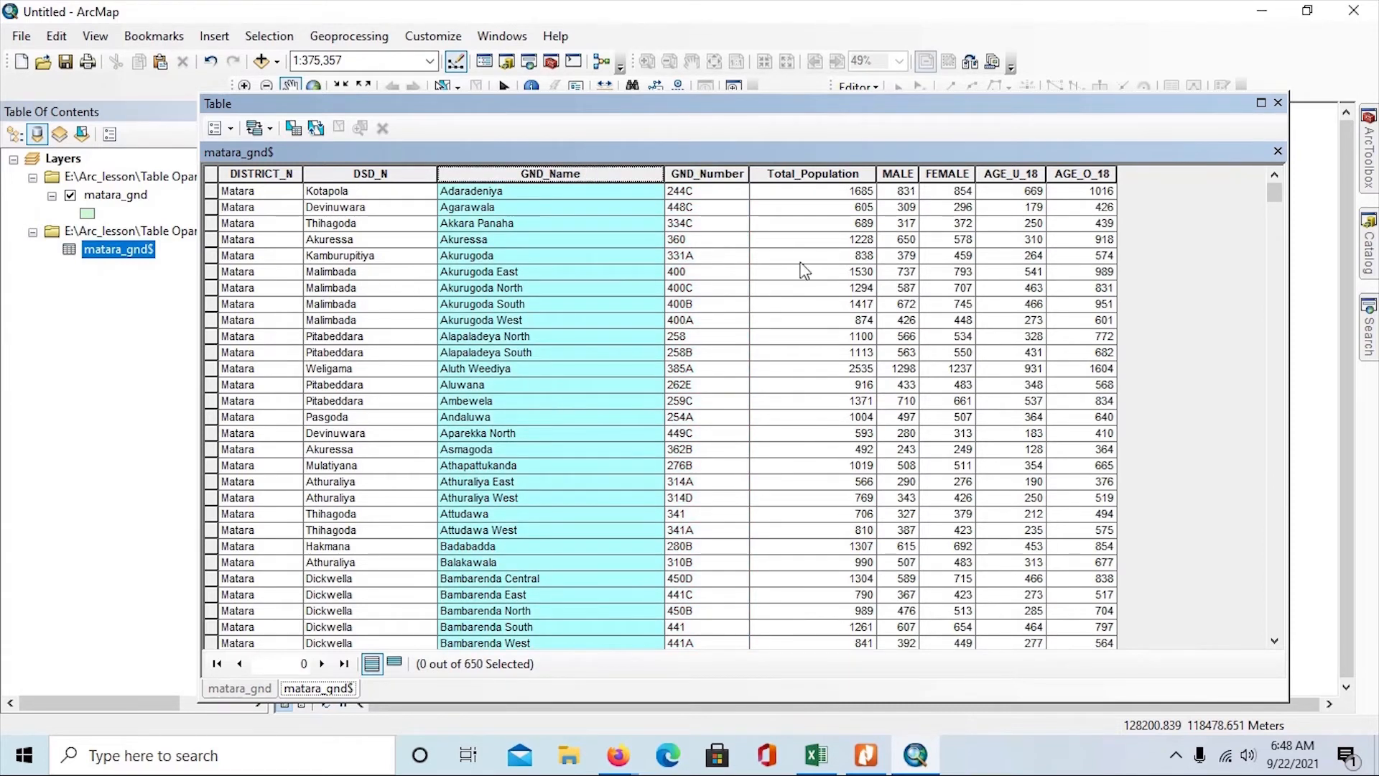
left_click(705, 174)
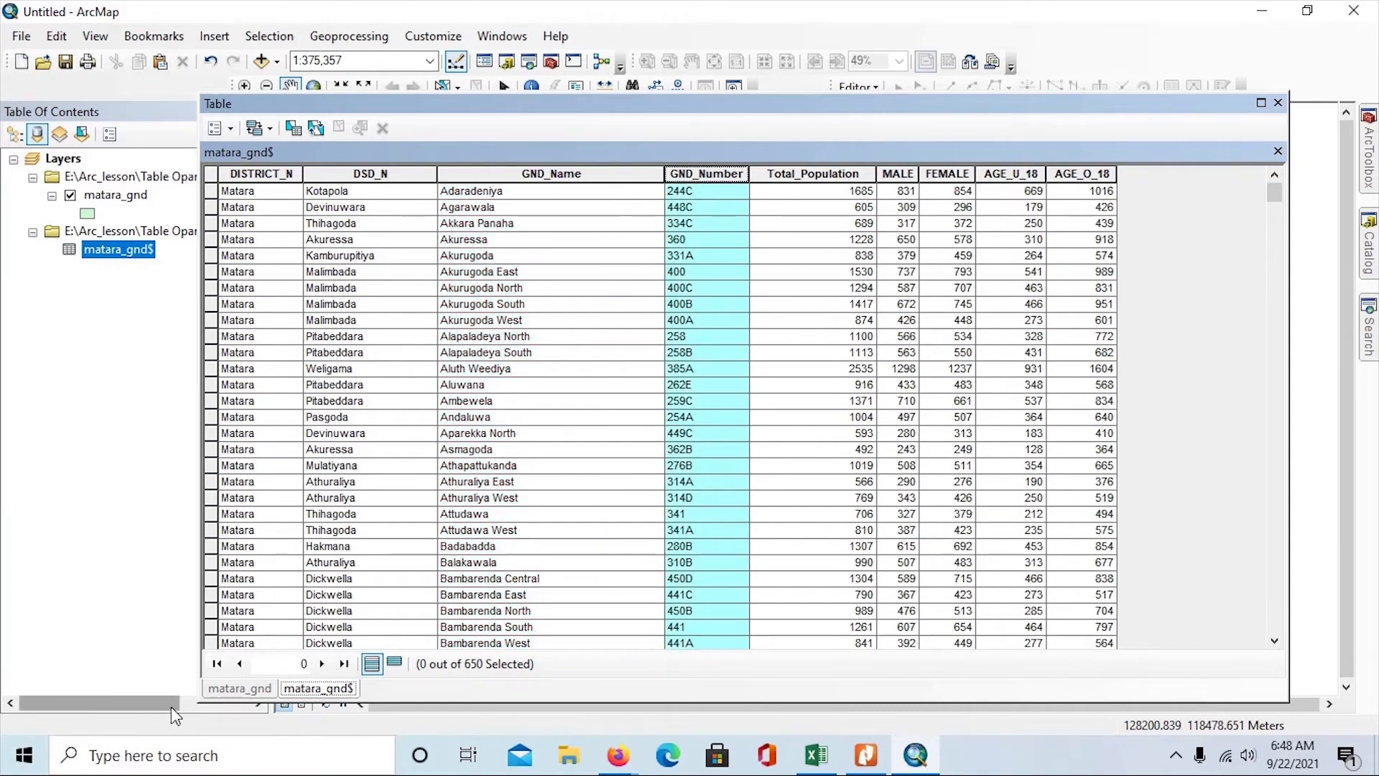
left_click(239, 688)
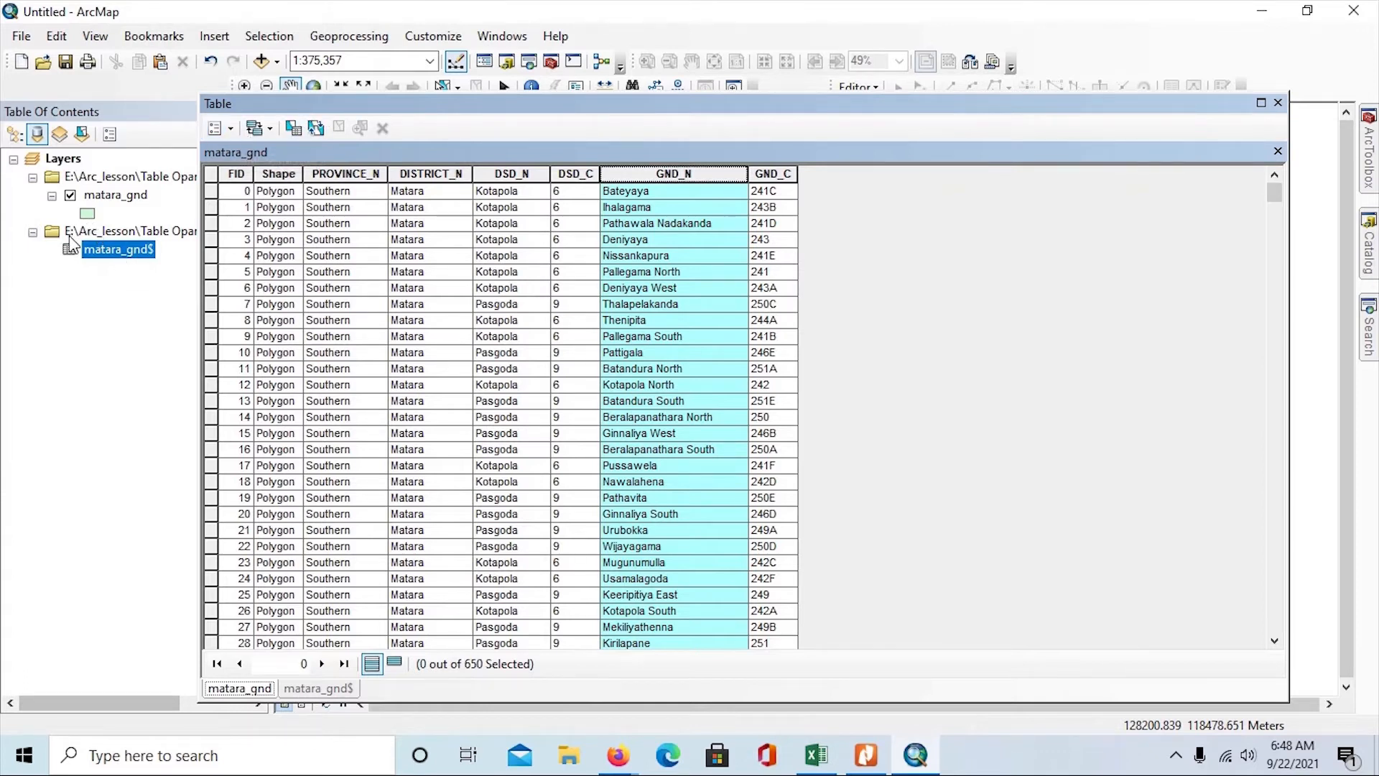
Check the layer listing by drawing order, return it to listing by source, and move the table window clear of it
left_click(15, 134)
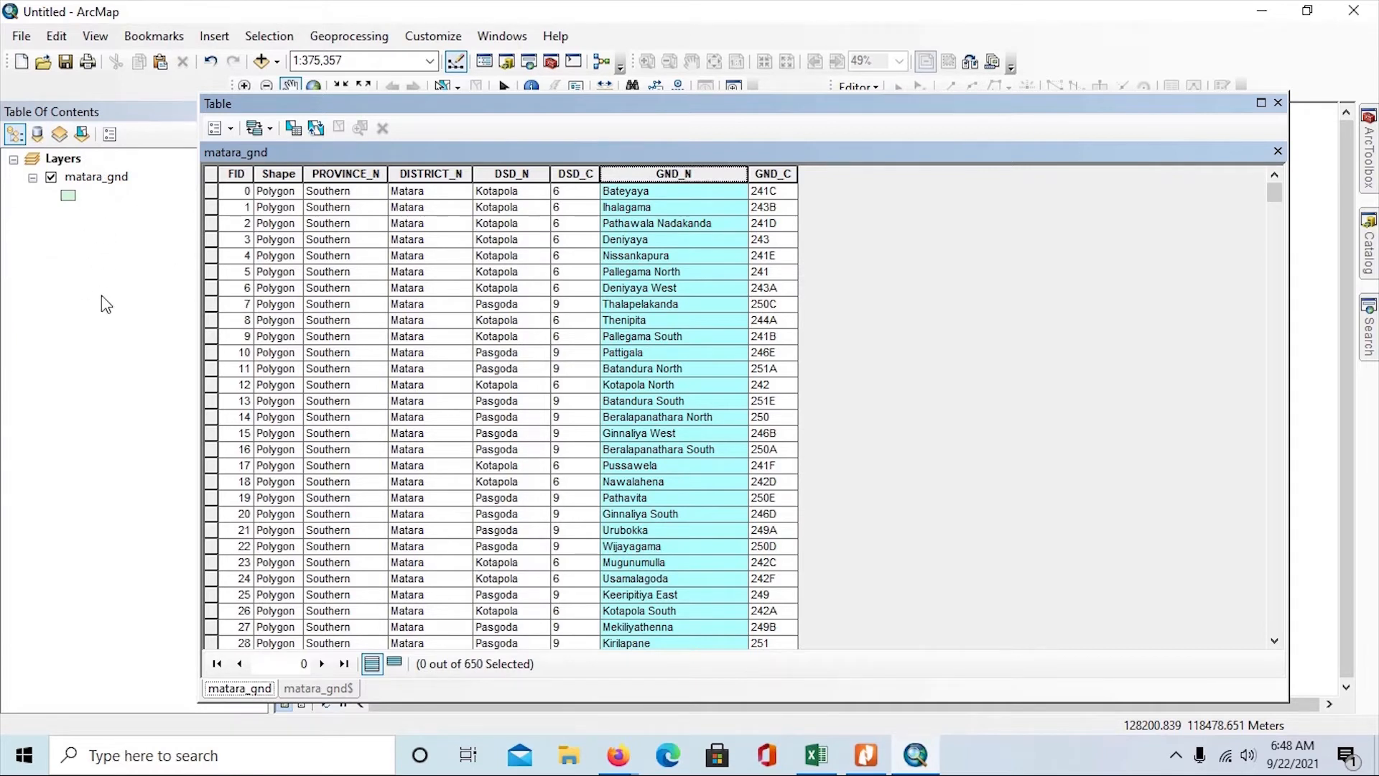
left_click(37, 135)
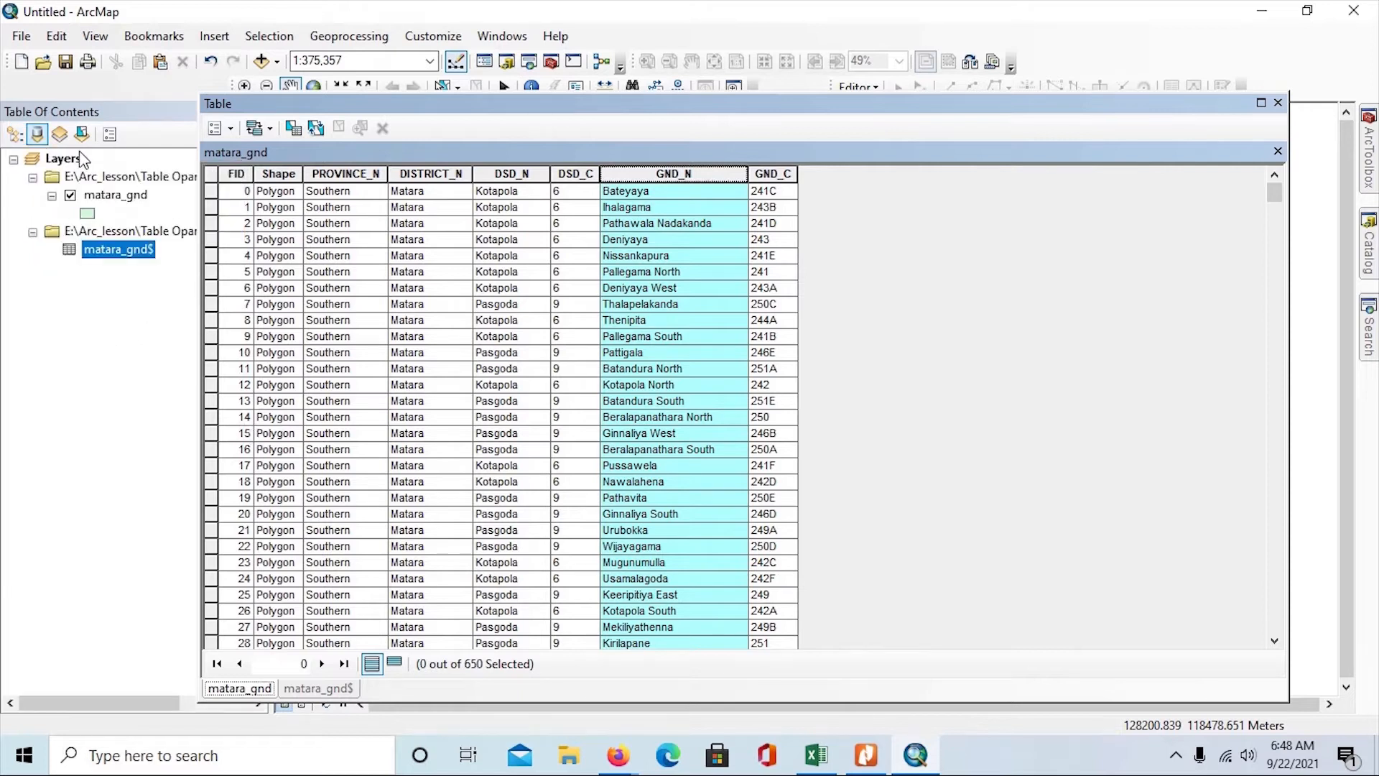
left_click_drag(385, 106, 524, 115)
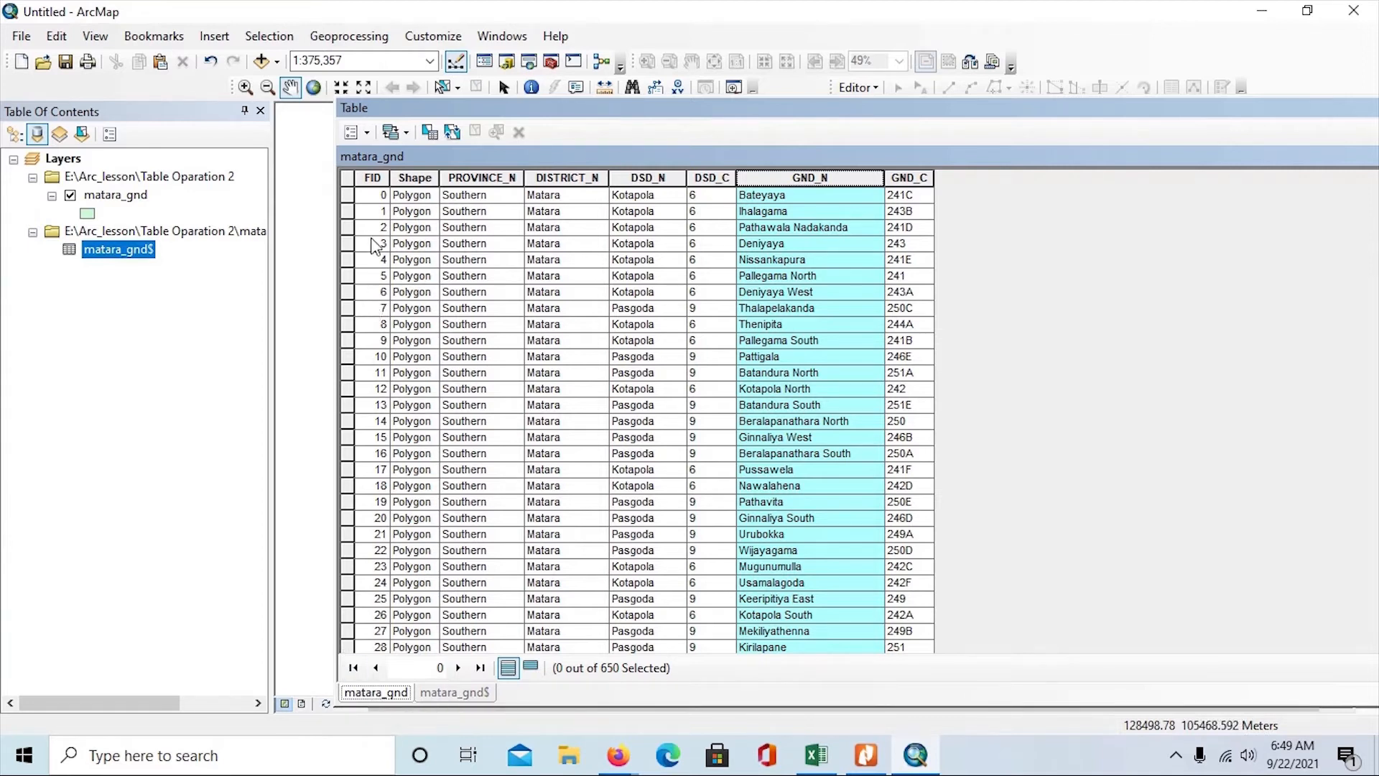
Join the matara_gnd$ table to the matara_gnd layer, matching GND_C to GND_Number and keeping all records
left_click(366, 133)
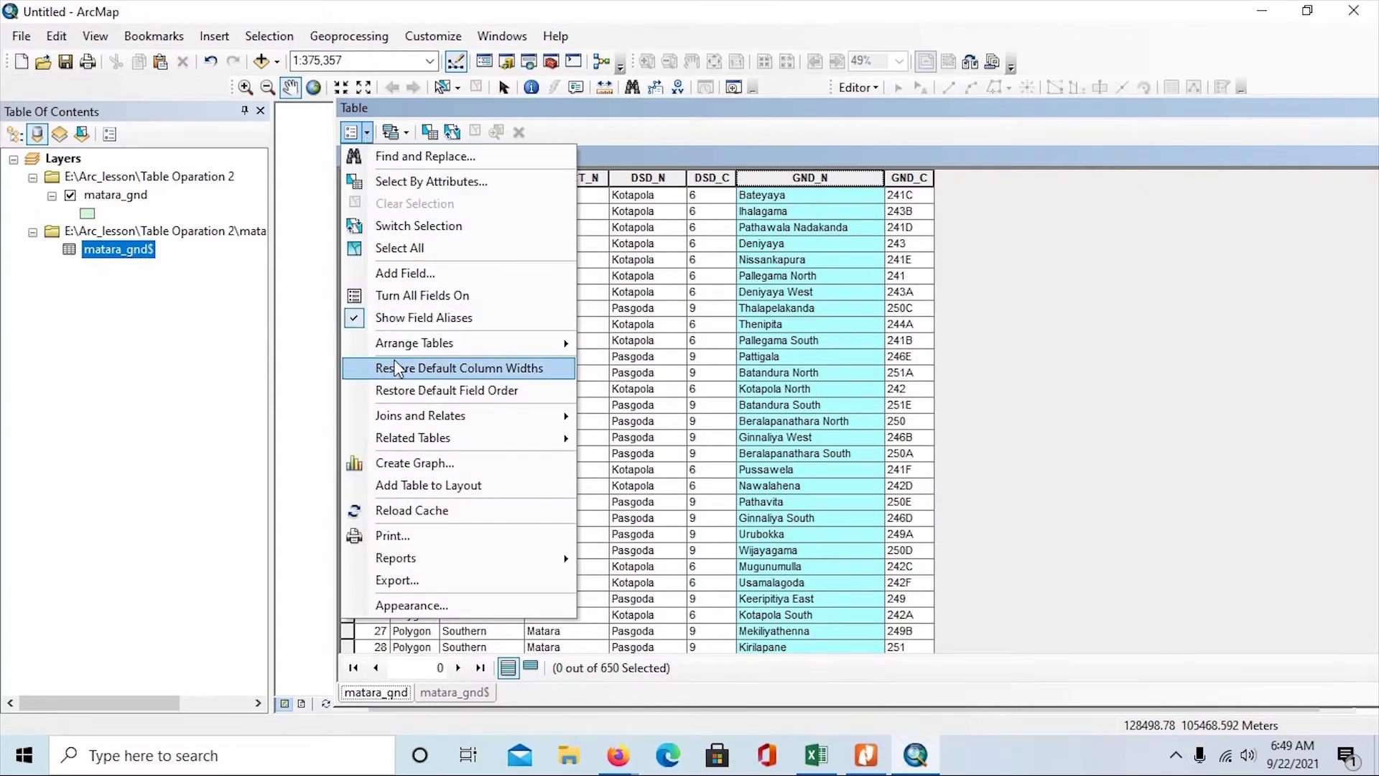
mouse_move(421, 425)
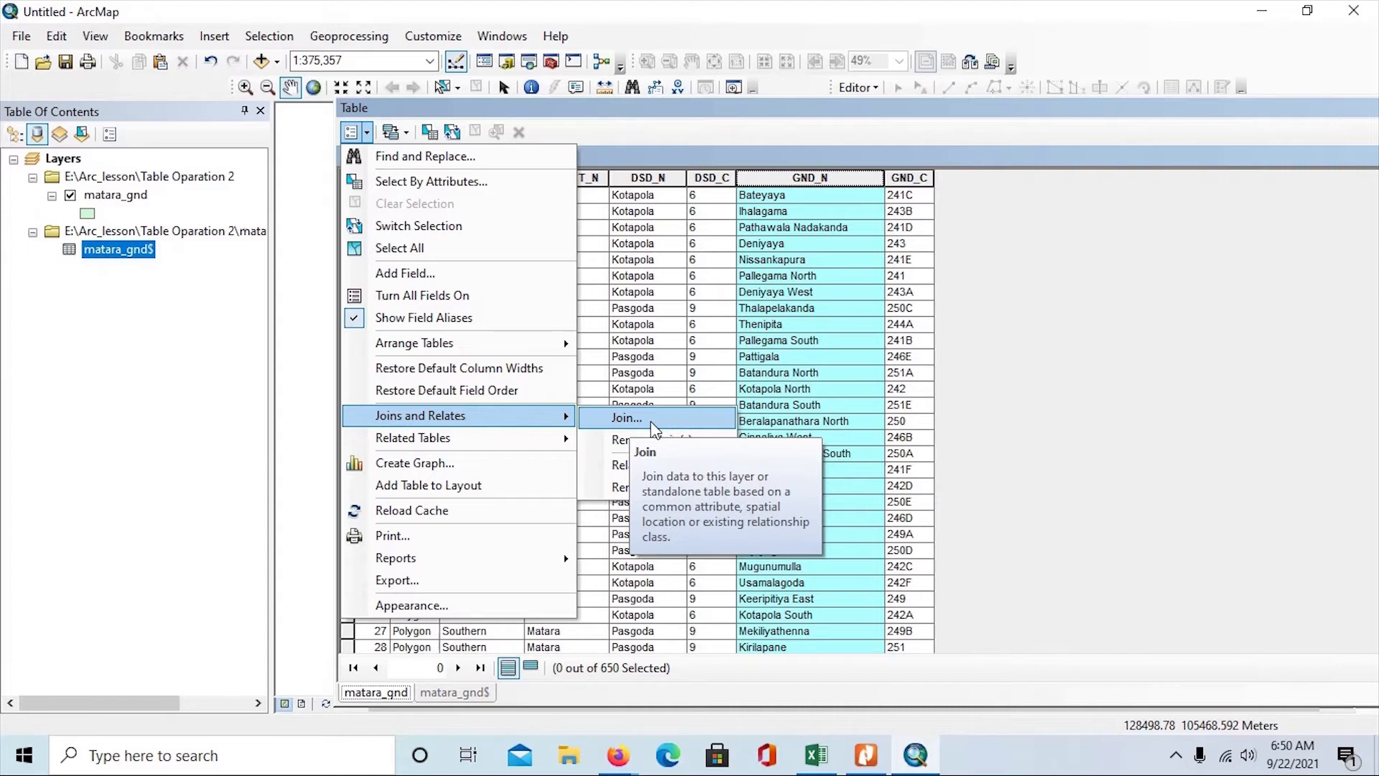
left_click(652, 423)
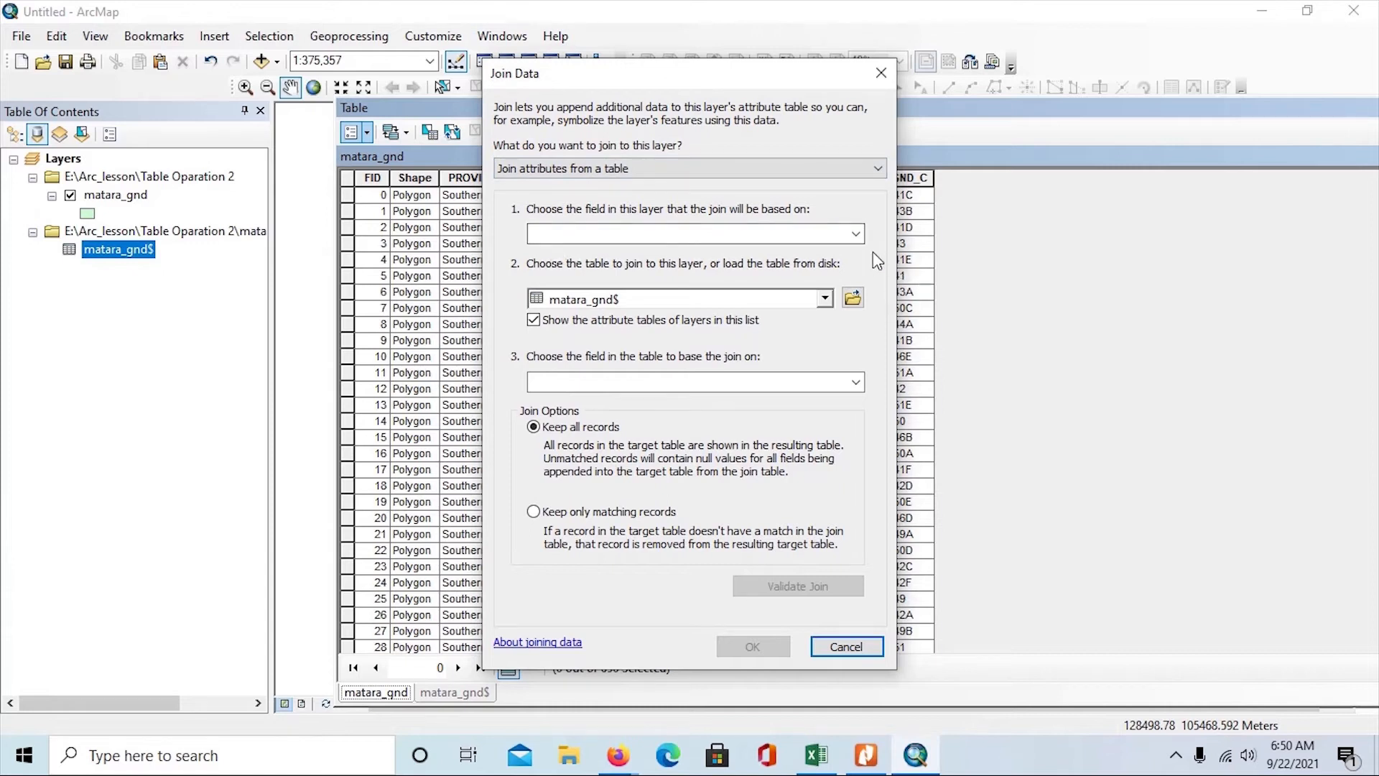
left_click(855, 234)
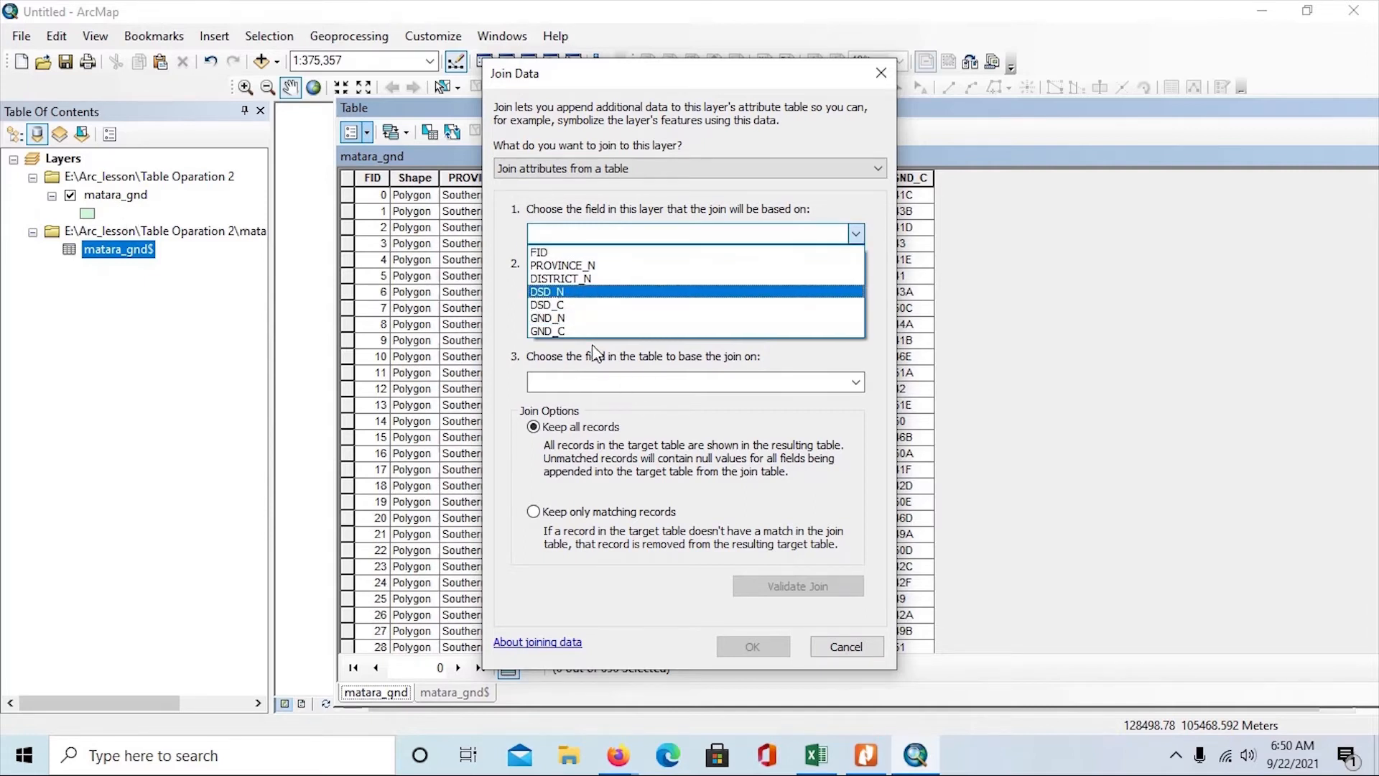
left_click(544, 330)
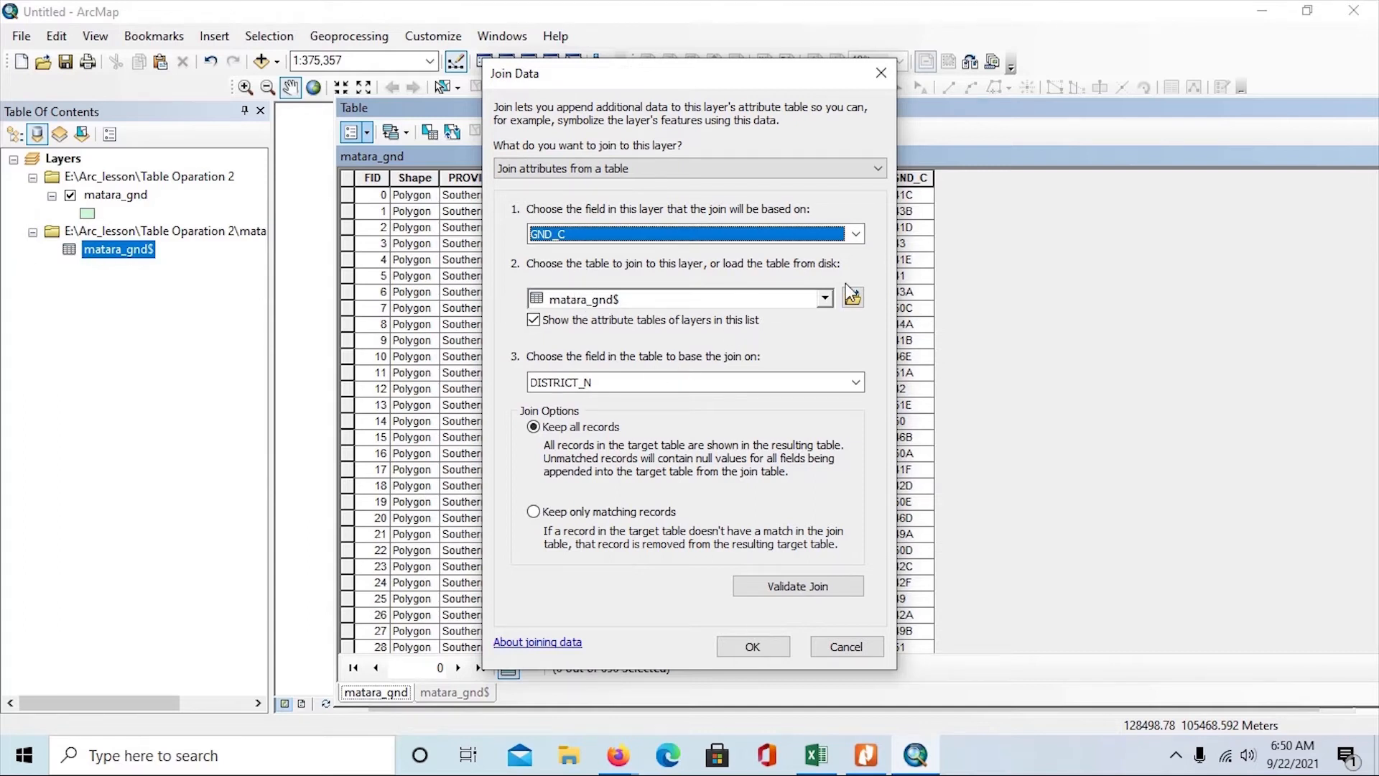
left_click(827, 299)
left_click(828, 299)
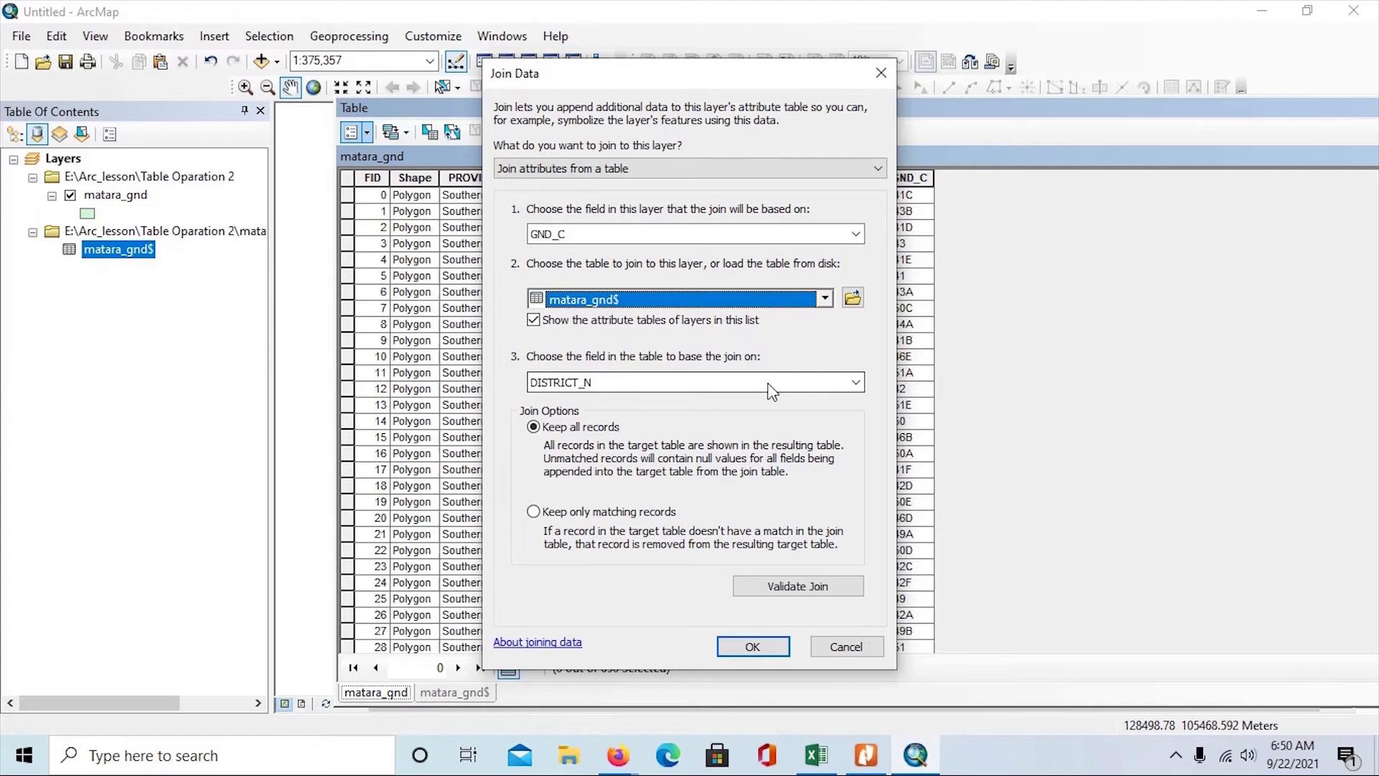
left_click(857, 383)
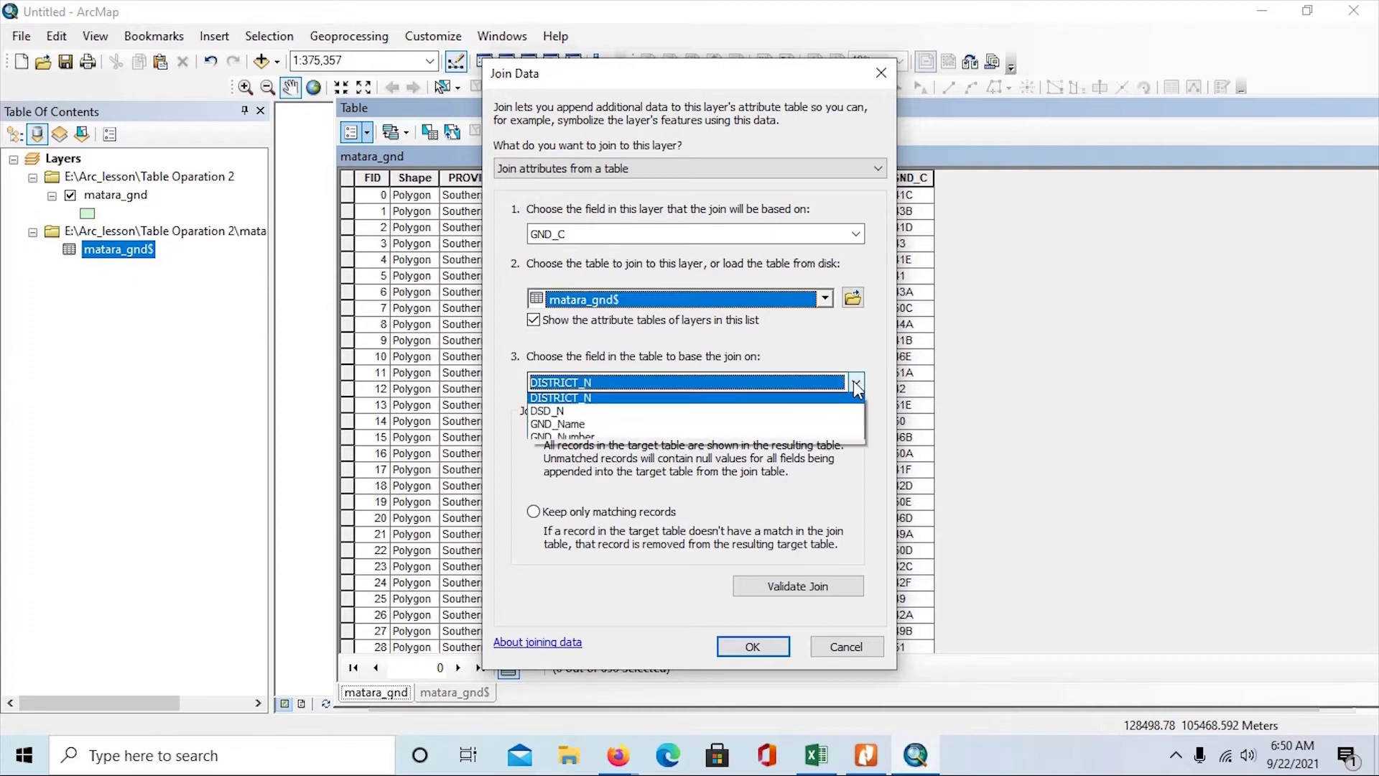
left_click(543, 440)
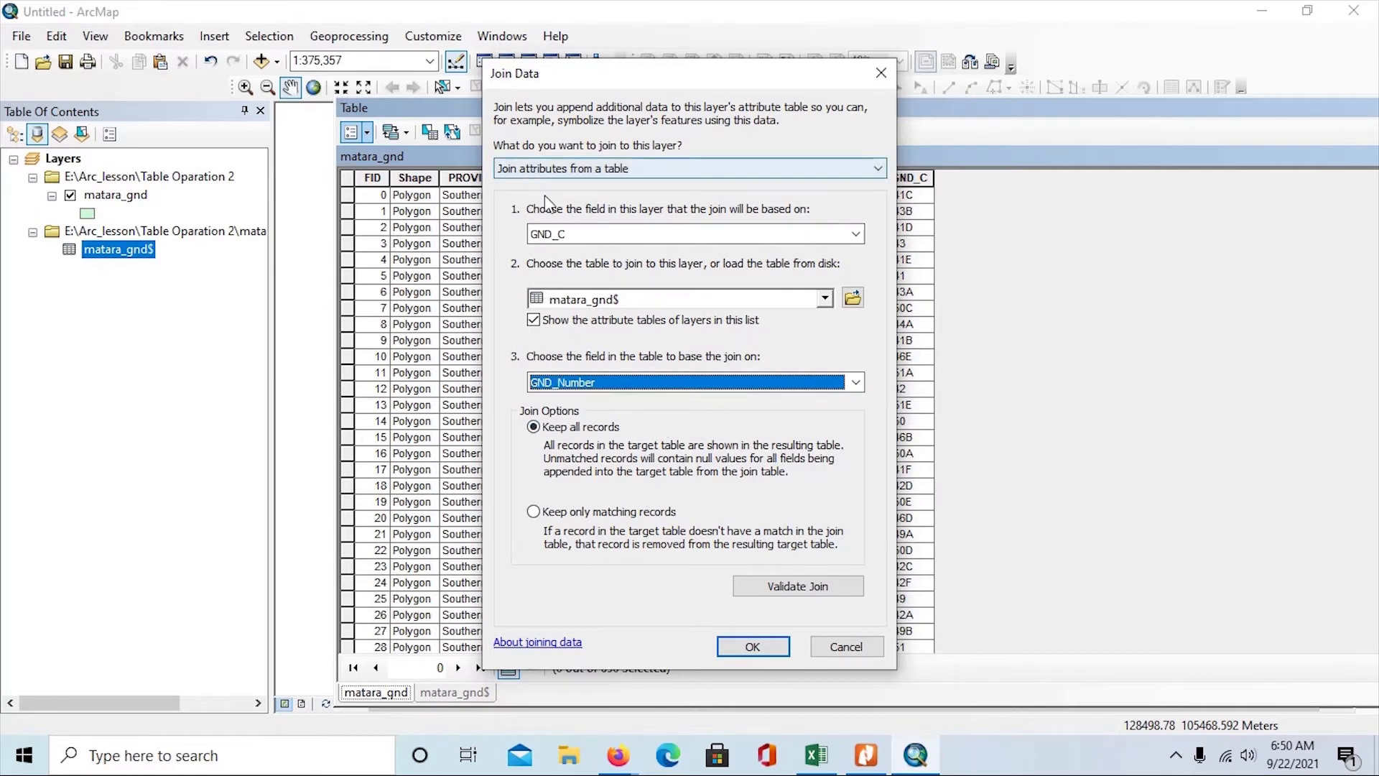
left_click(760, 650)
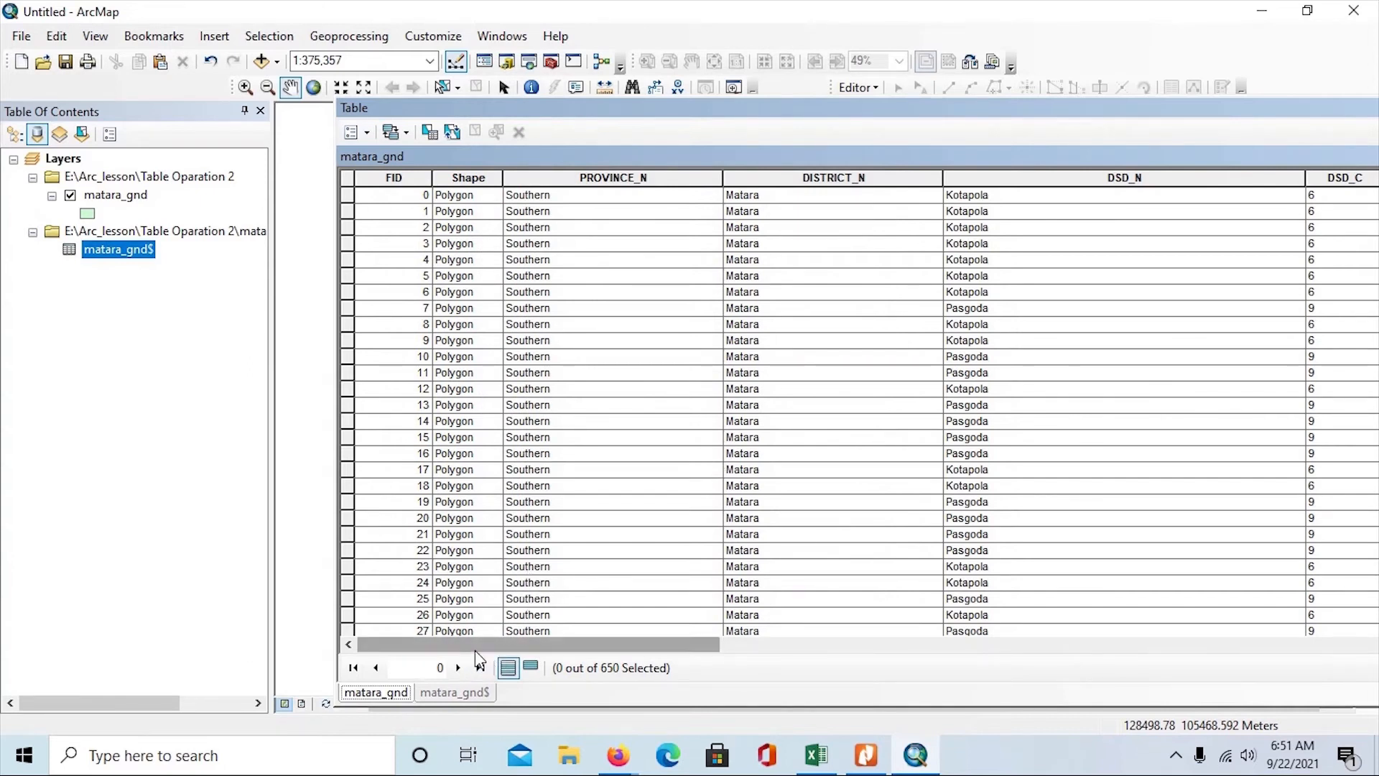
Examine the joined matara_gnd attribute table, comparing its original fields with the DISTRICT_N, DSD_N, GND_Name and GND_Number fields from the population table
left_click_drag(474, 650, 783, 650)
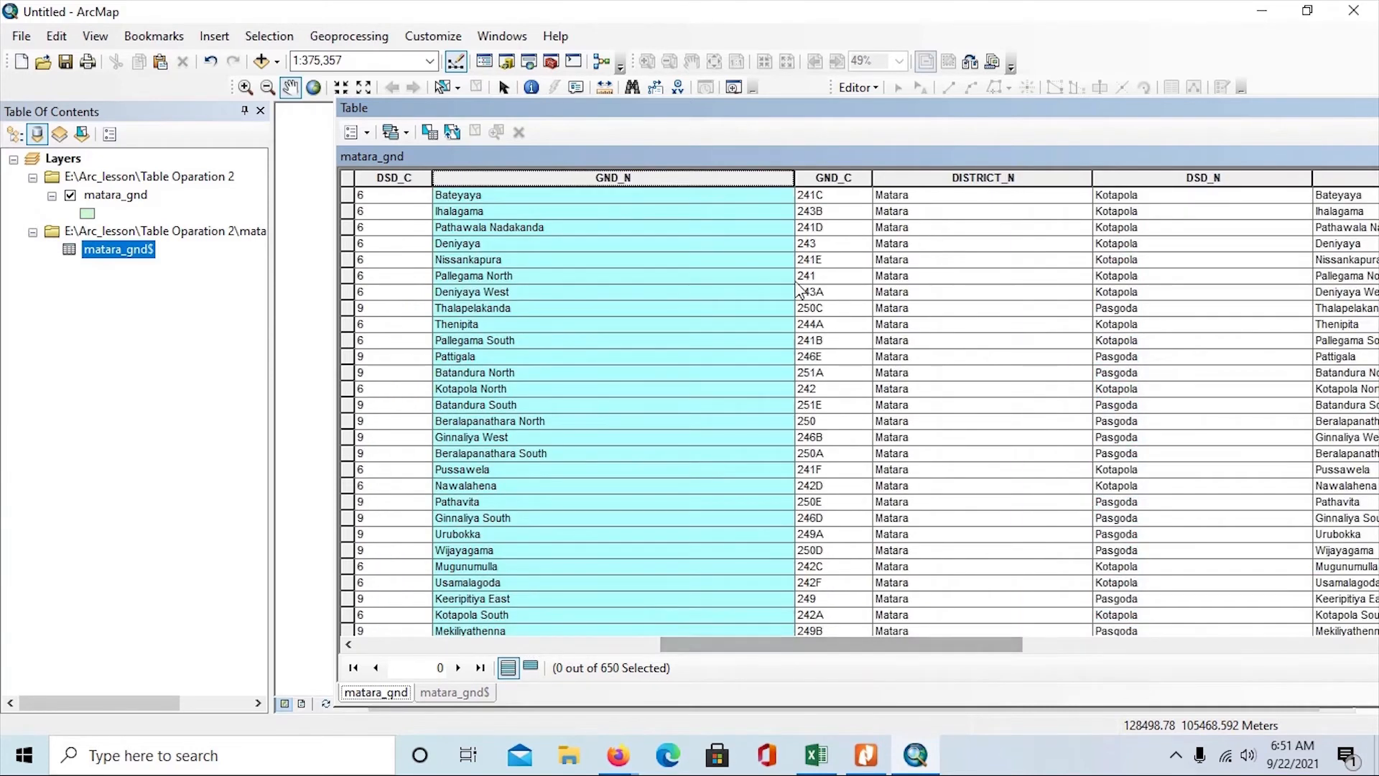
left_click(900, 178)
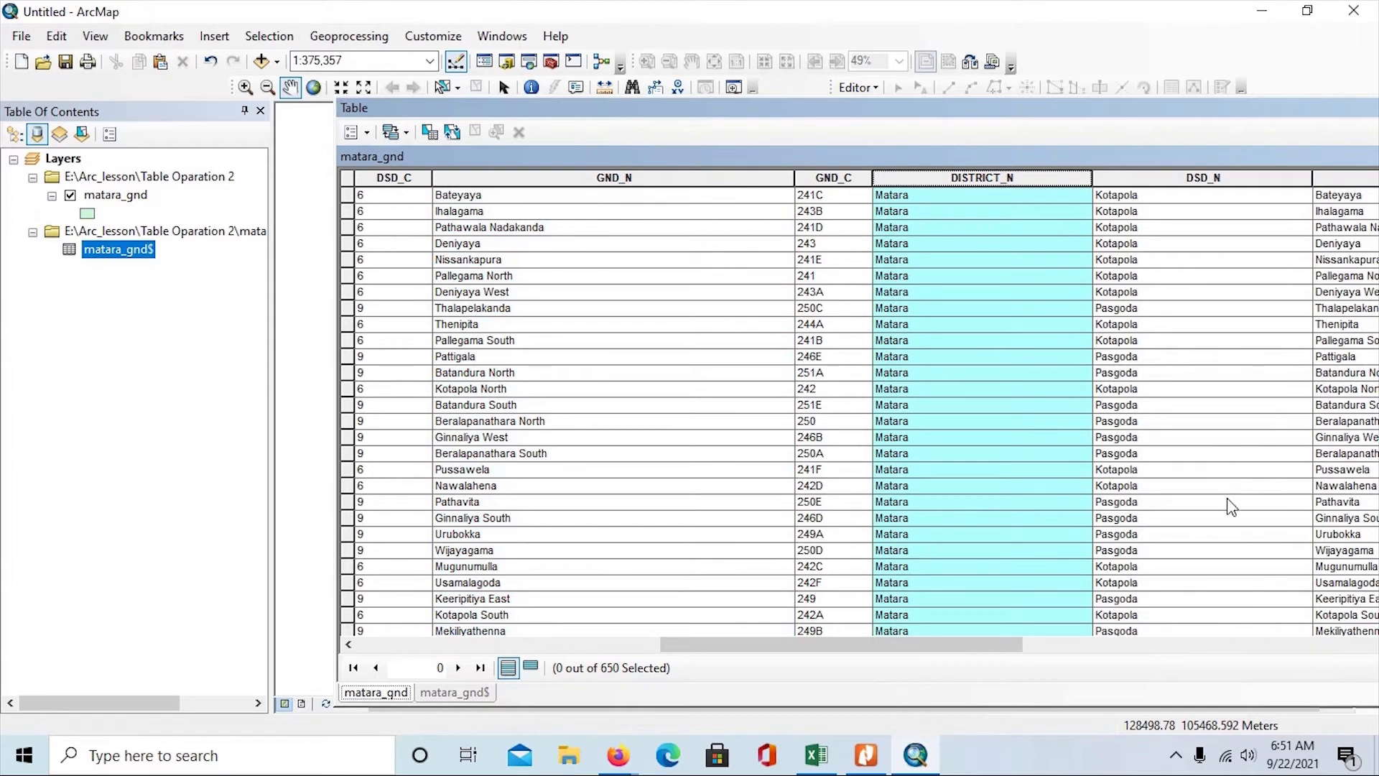
left_click_drag(829, 644, 1006, 679)
right_click(1091, 177)
left_click(1077, 180)
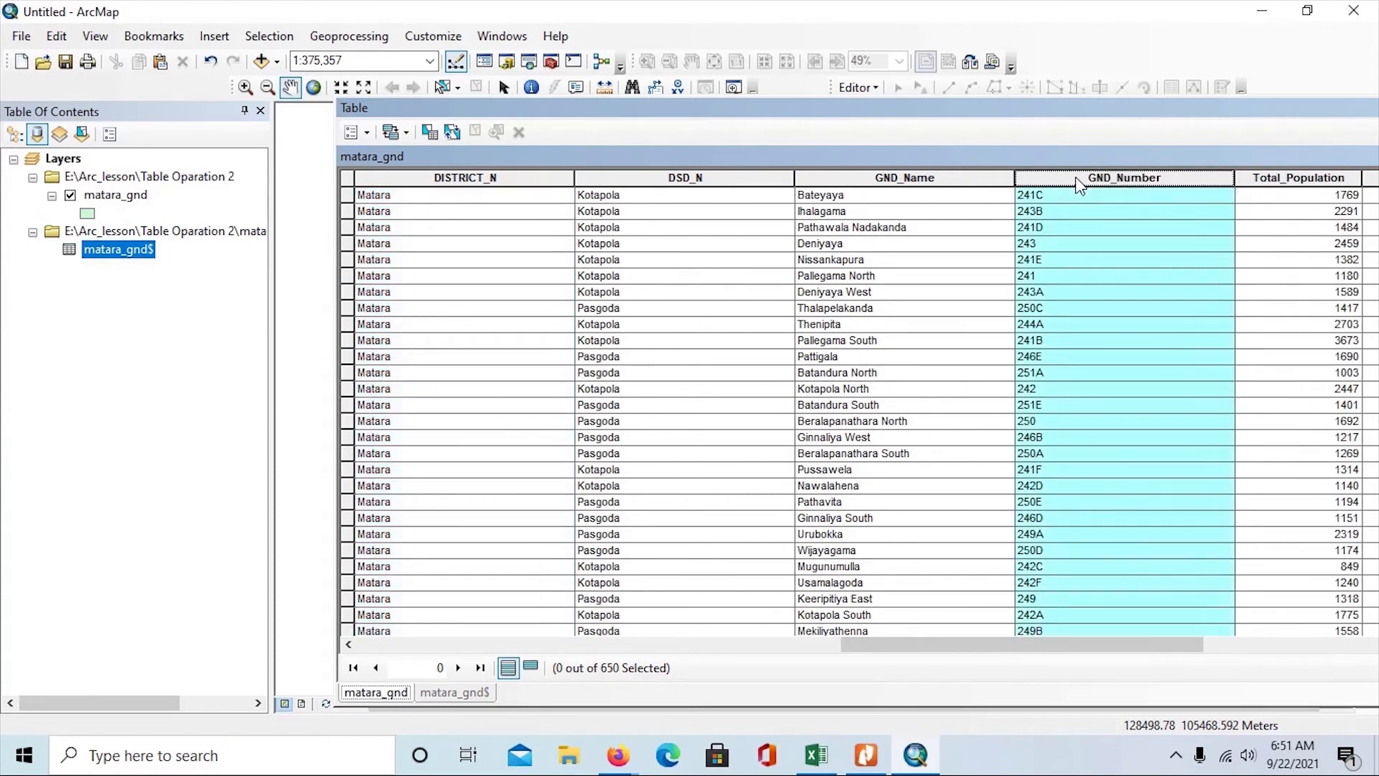
left_click(849, 178)
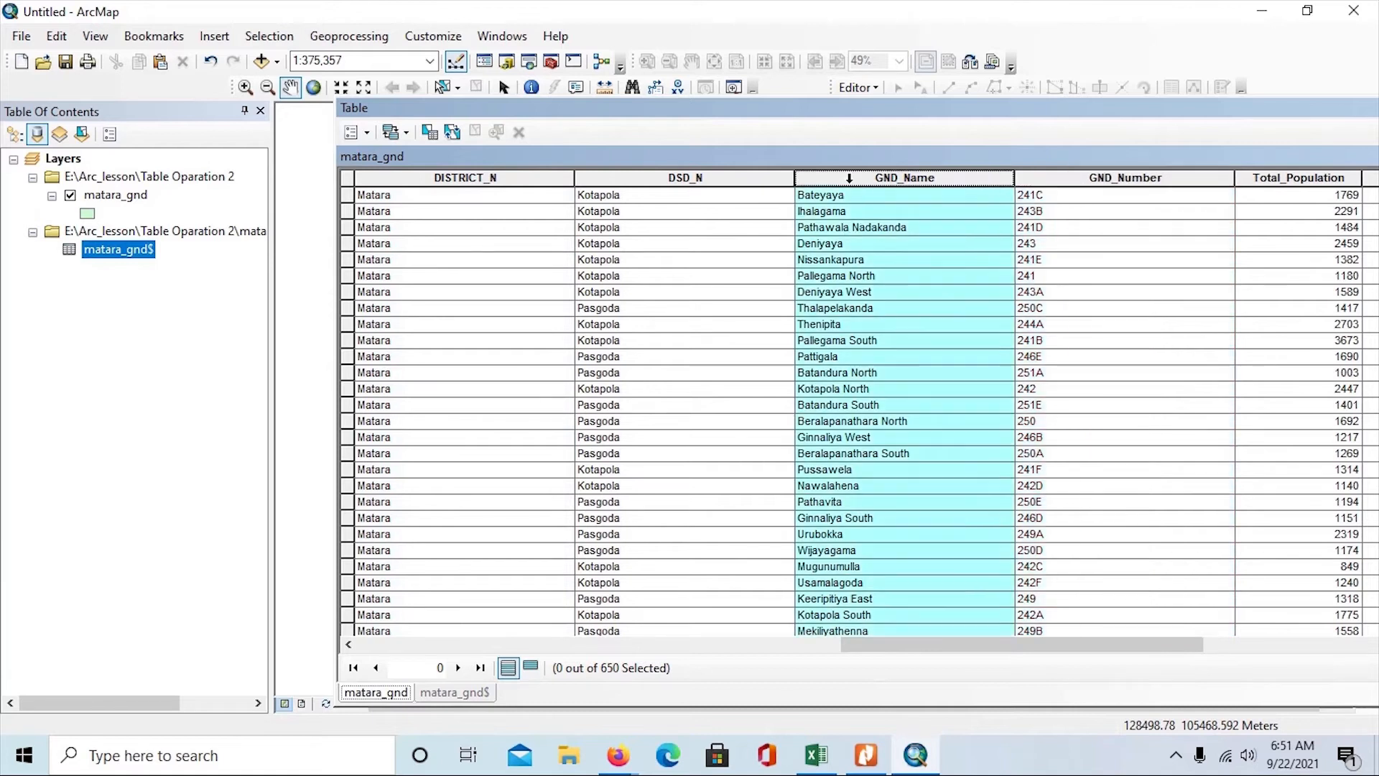
left_click(753, 181)
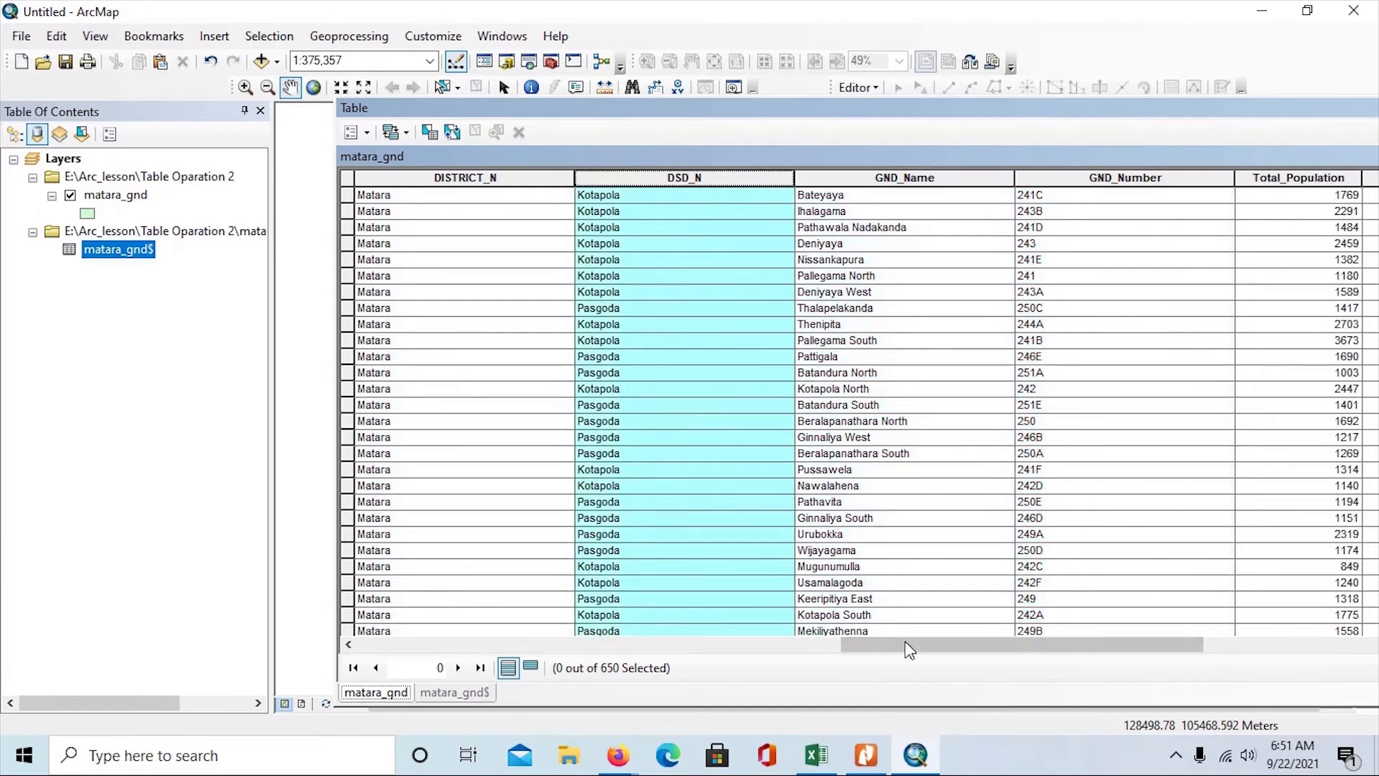
left_click_drag(913, 653, 785, 651)
mouse_move(715, 647)
left_mouse_down()
mouse_move(630, 645)
mouse_move(716, 643)
left_mouse_up()
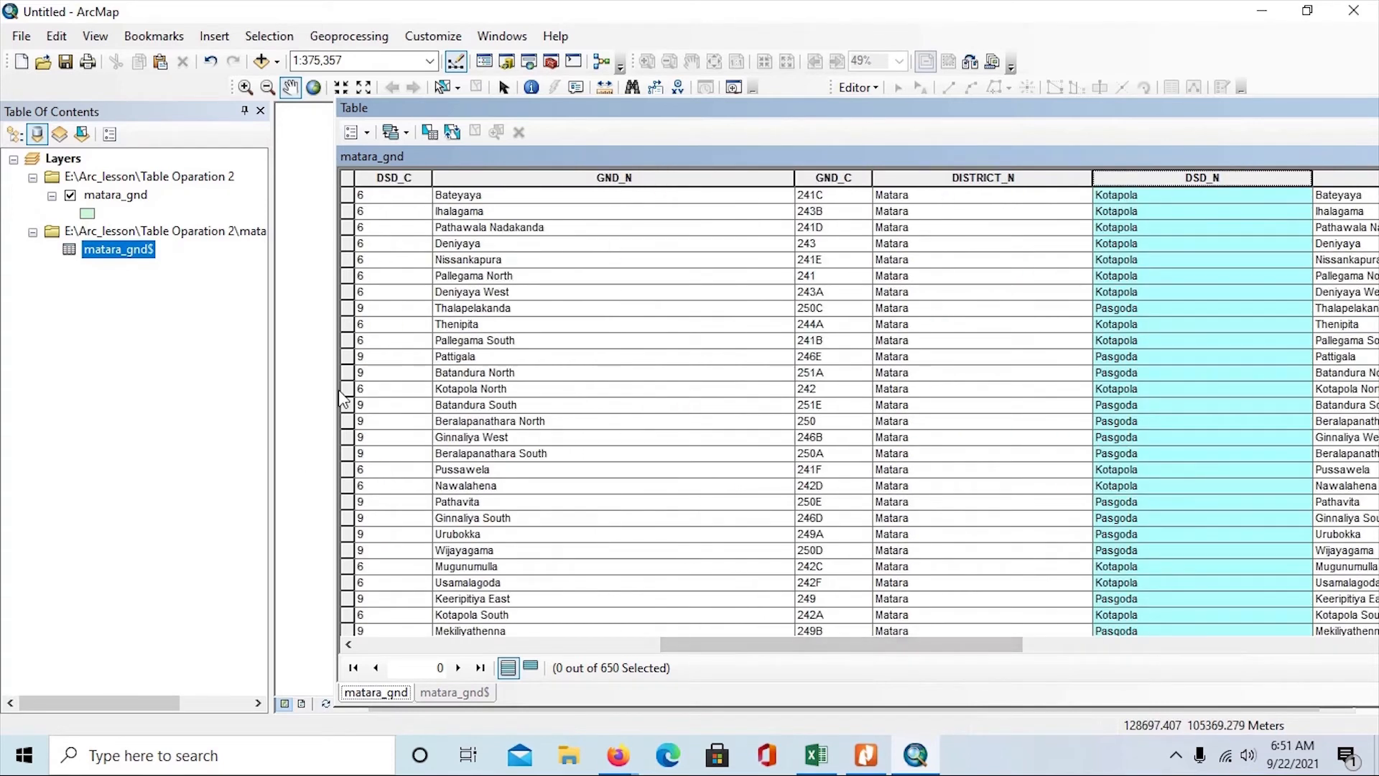
left_click_drag(760, 644, 893, 650)
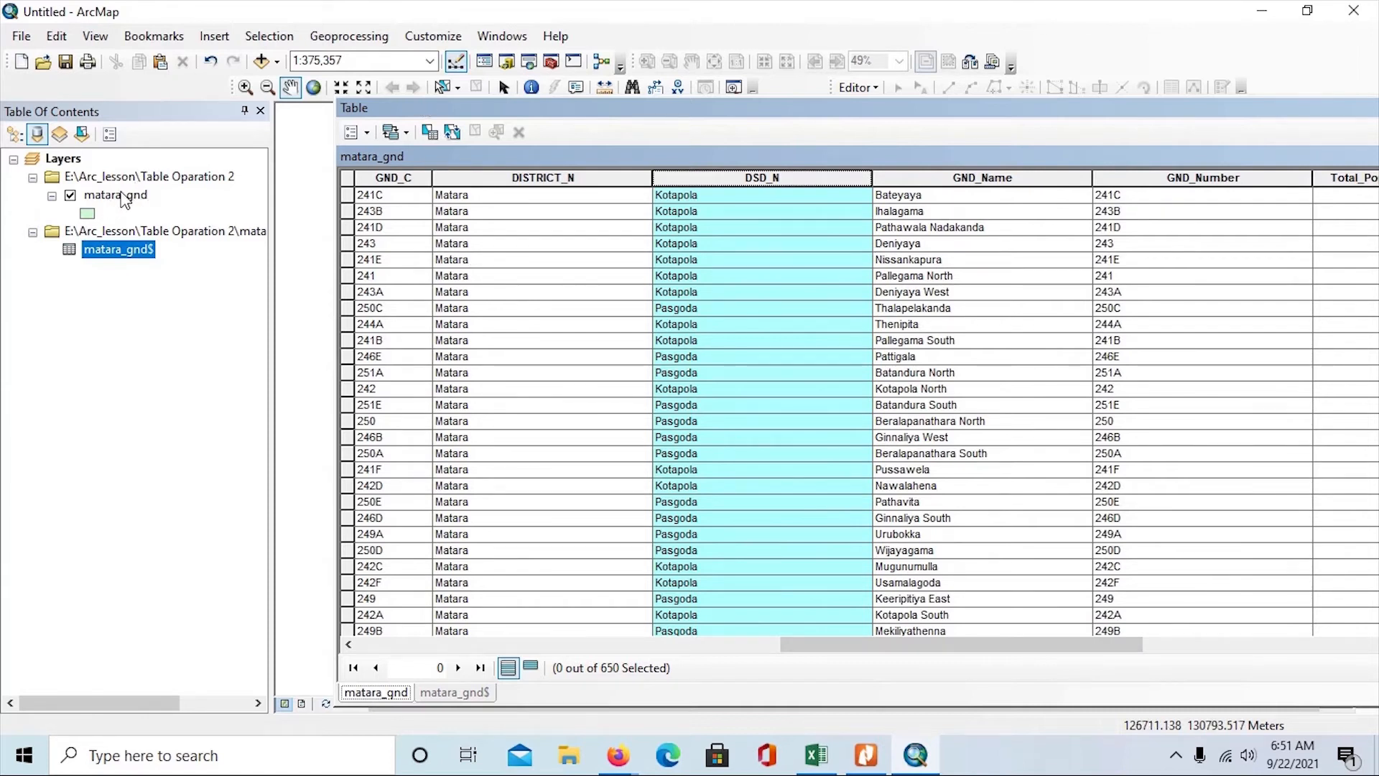
Select the matara_gnd layer and close the attribute table window
left_click(121, 201)
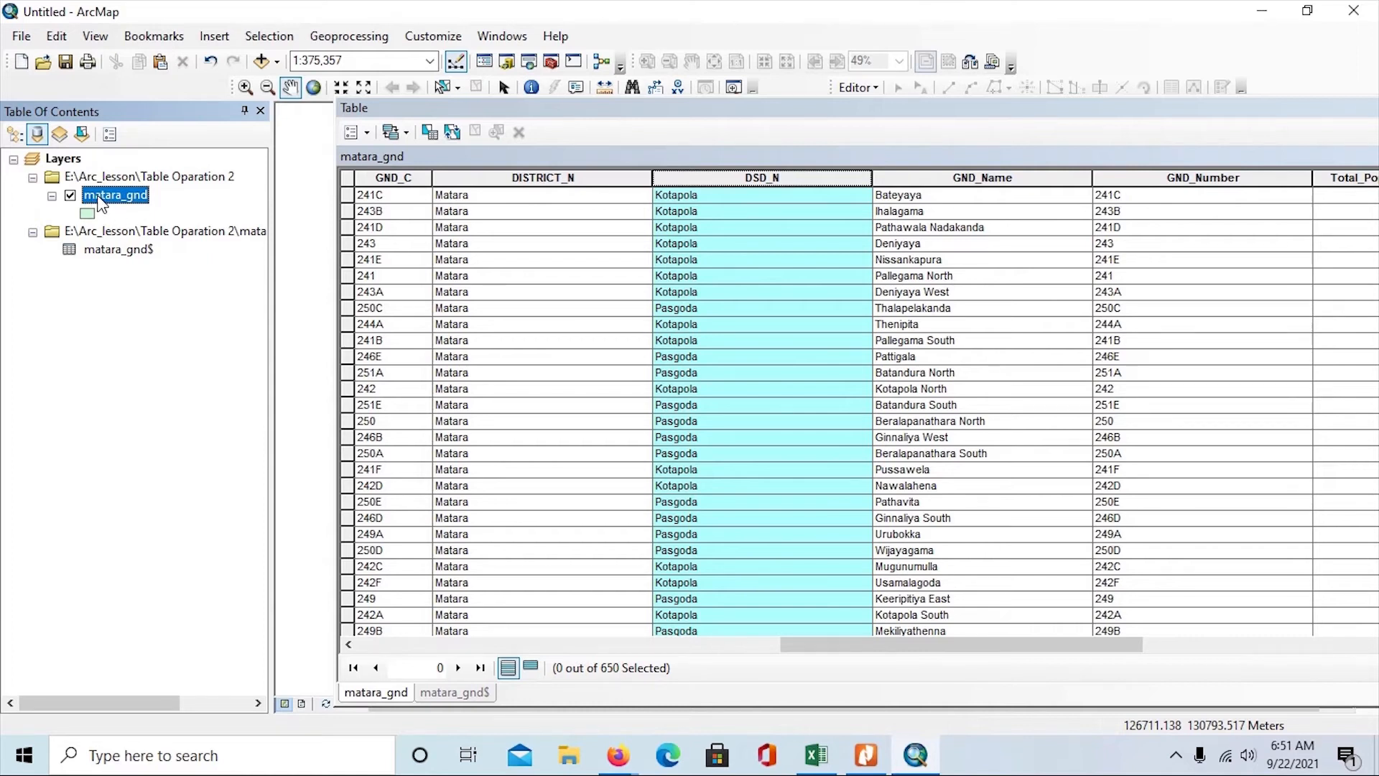
right_click(101, 204)
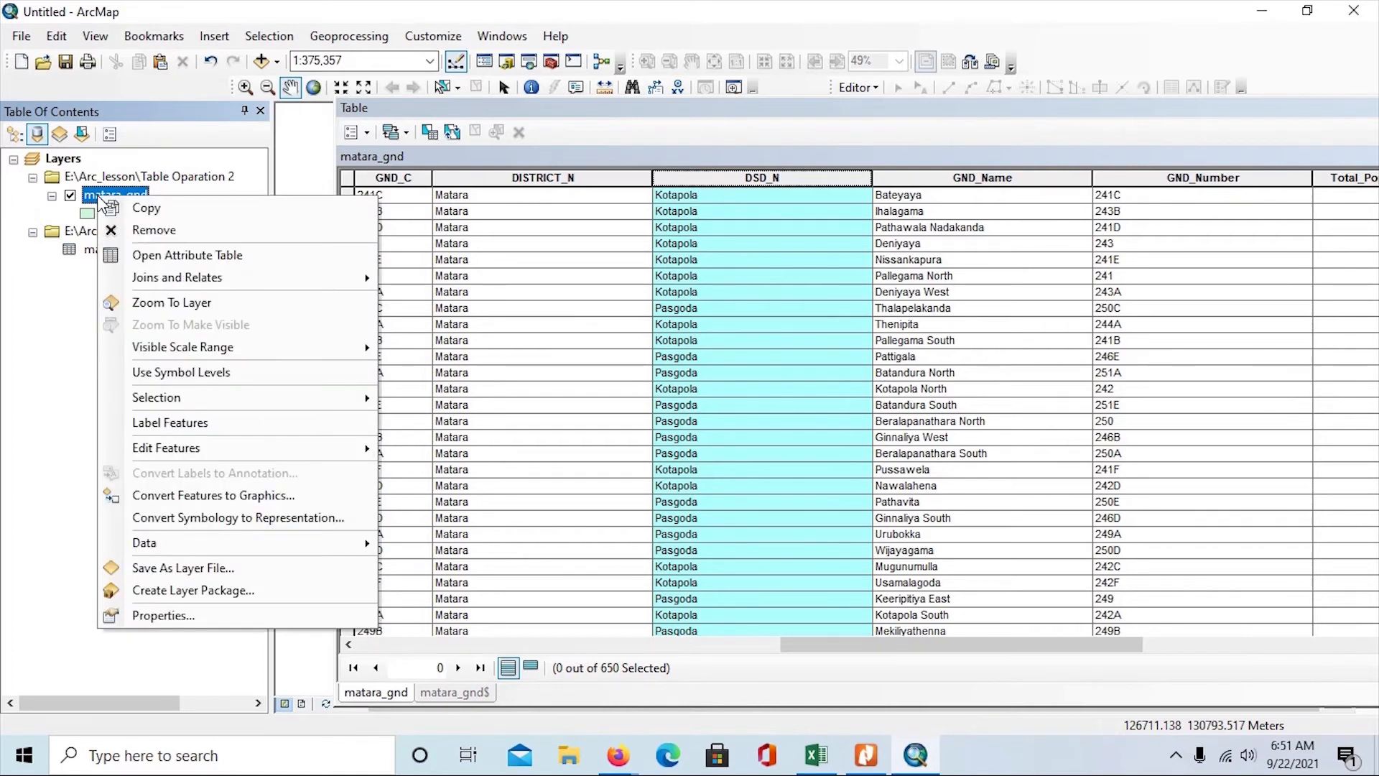
left_click(1075, 112)
left_click_drag(1075, 112, 881, 130)
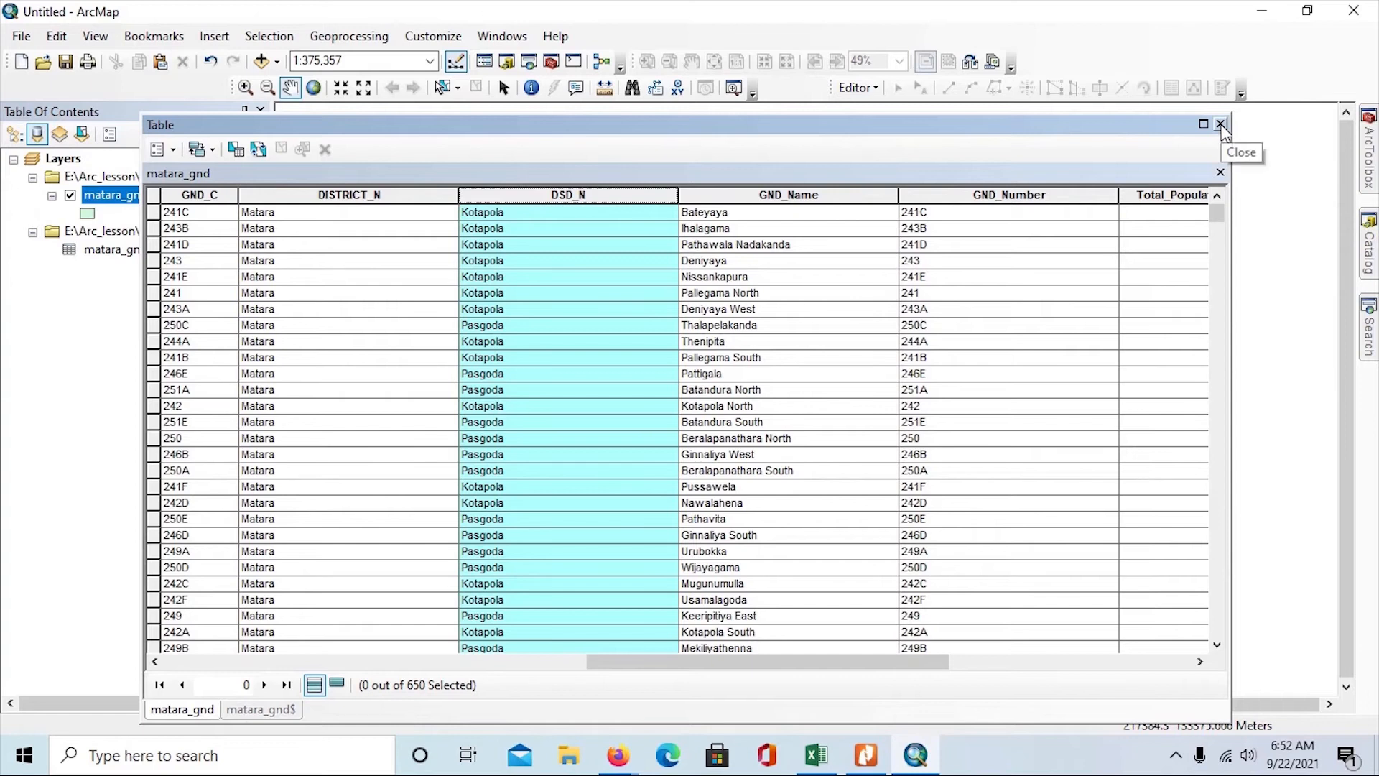
left_click(1221, 123)
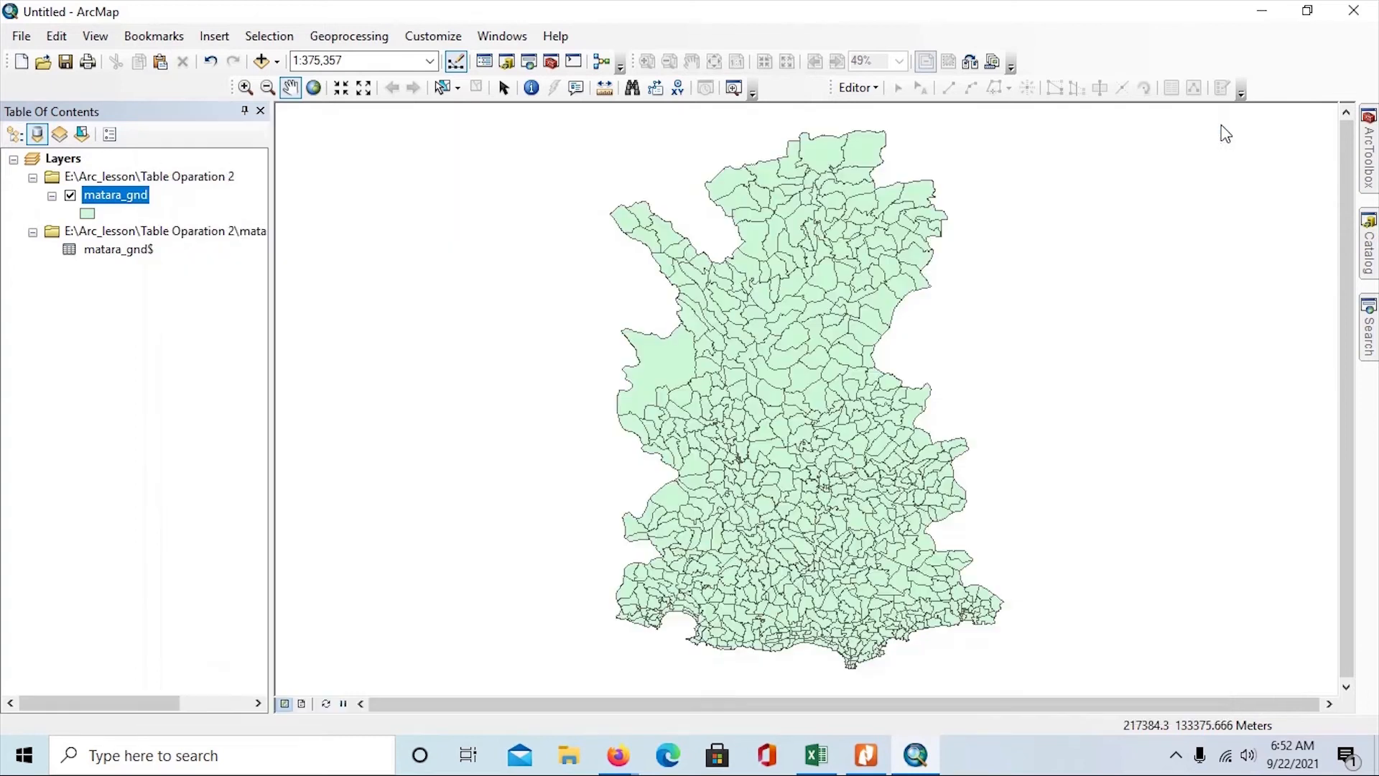
Export all features of the matara_gnd layer to the Table Oparation 2 folder as matara_gnd_pop.shp and add it to the map
right_click(95, 197)
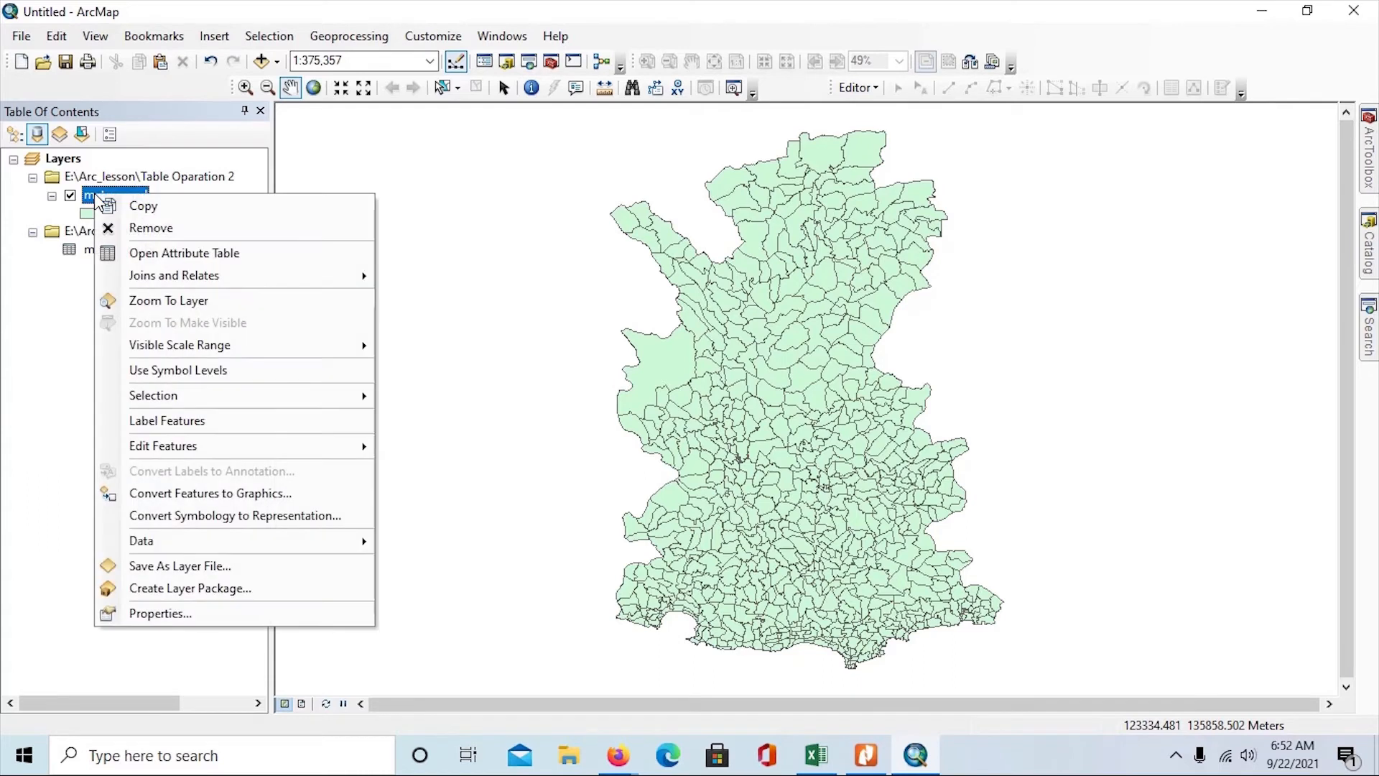
mouse_move(180, 545)
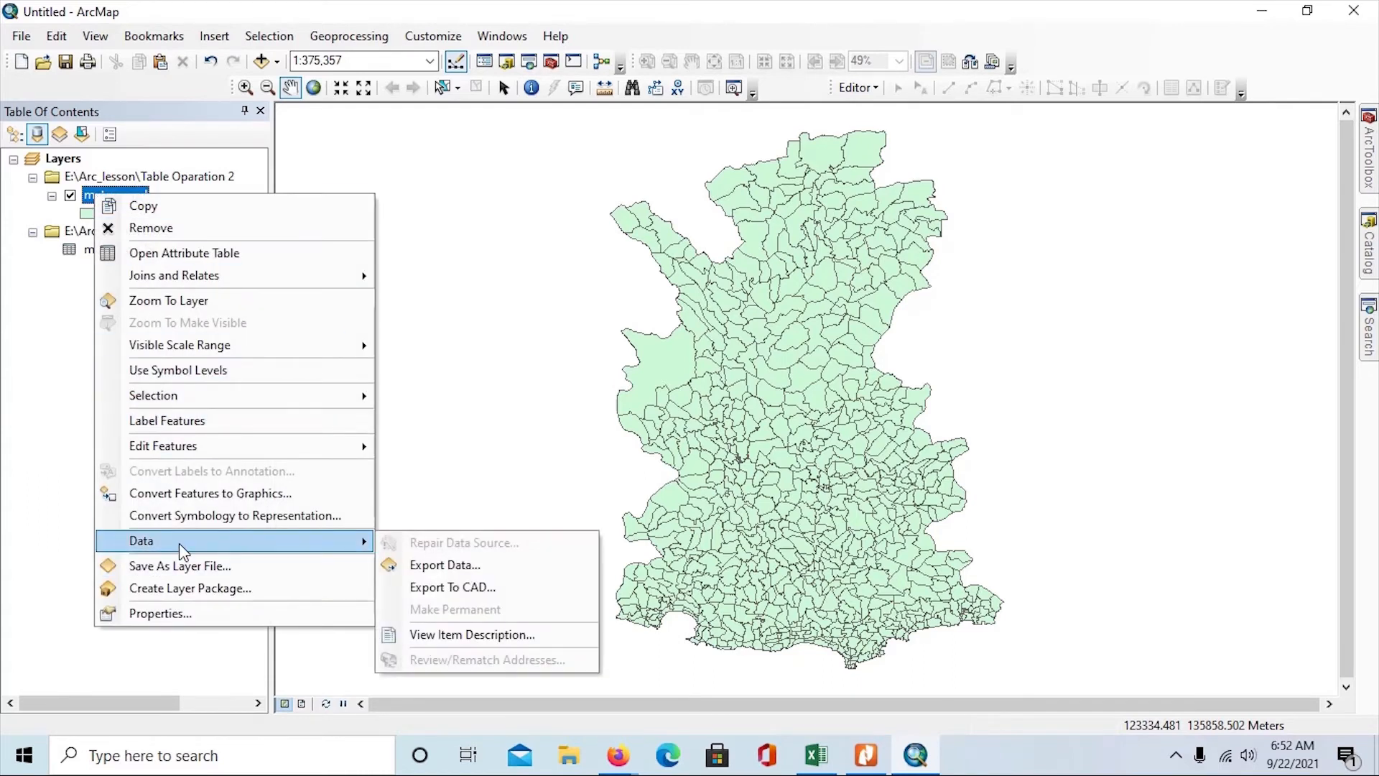
left_click(411, 568)
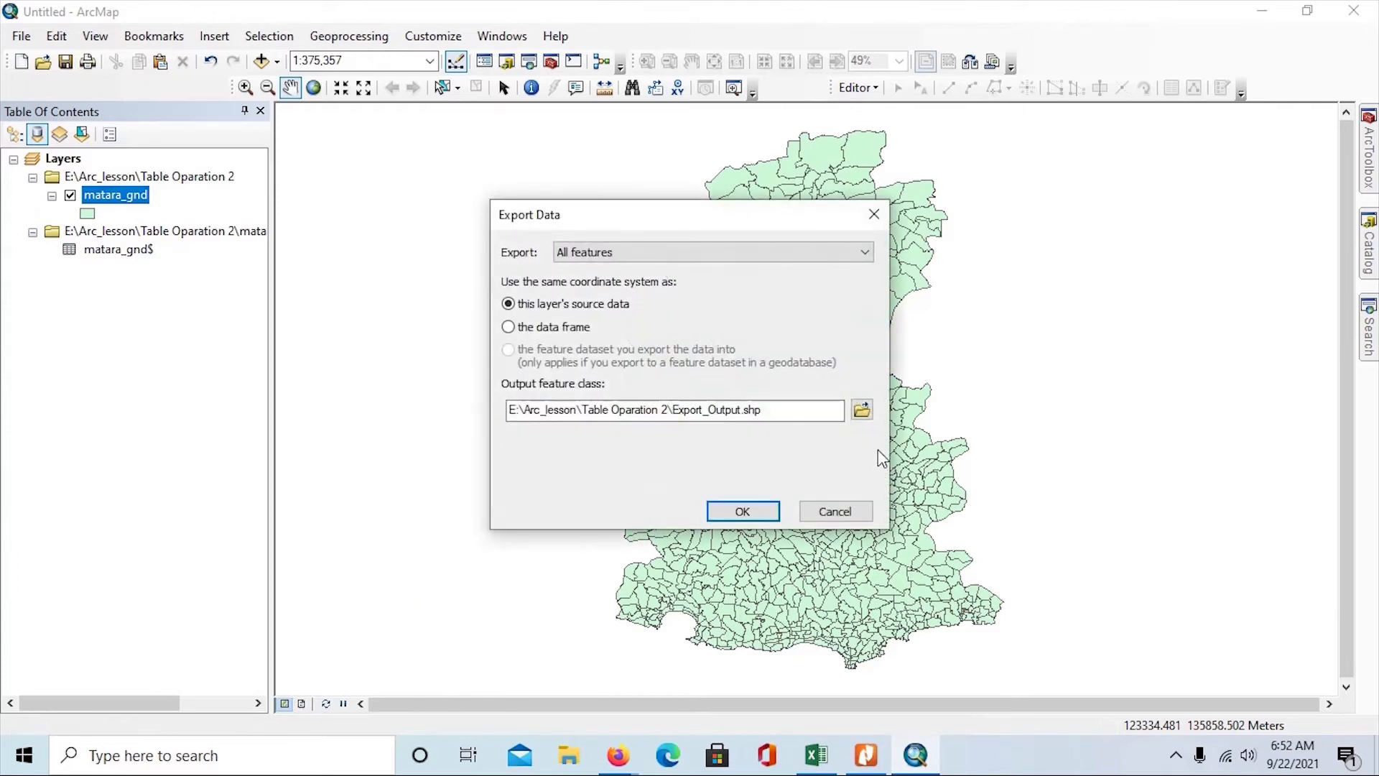
left_click(863, 411)
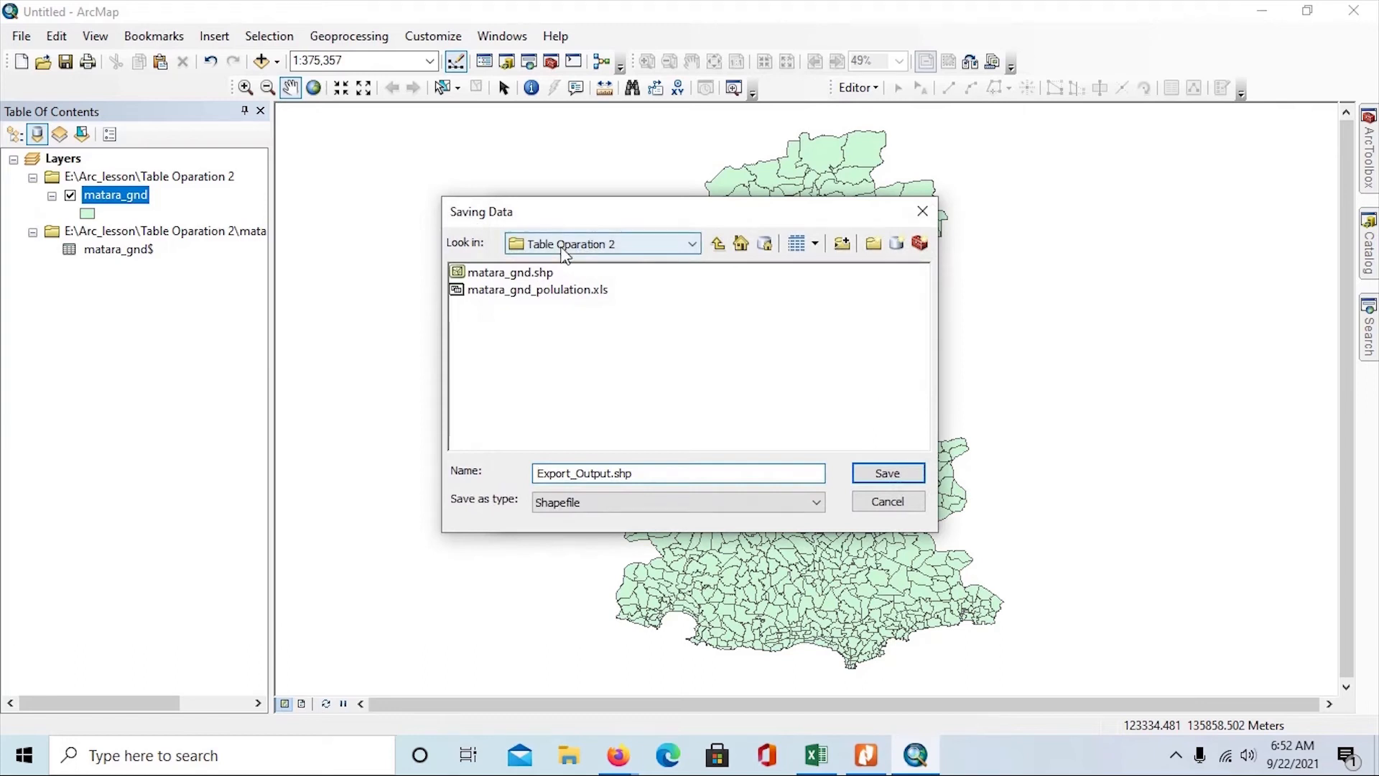
left_click(505, 274)
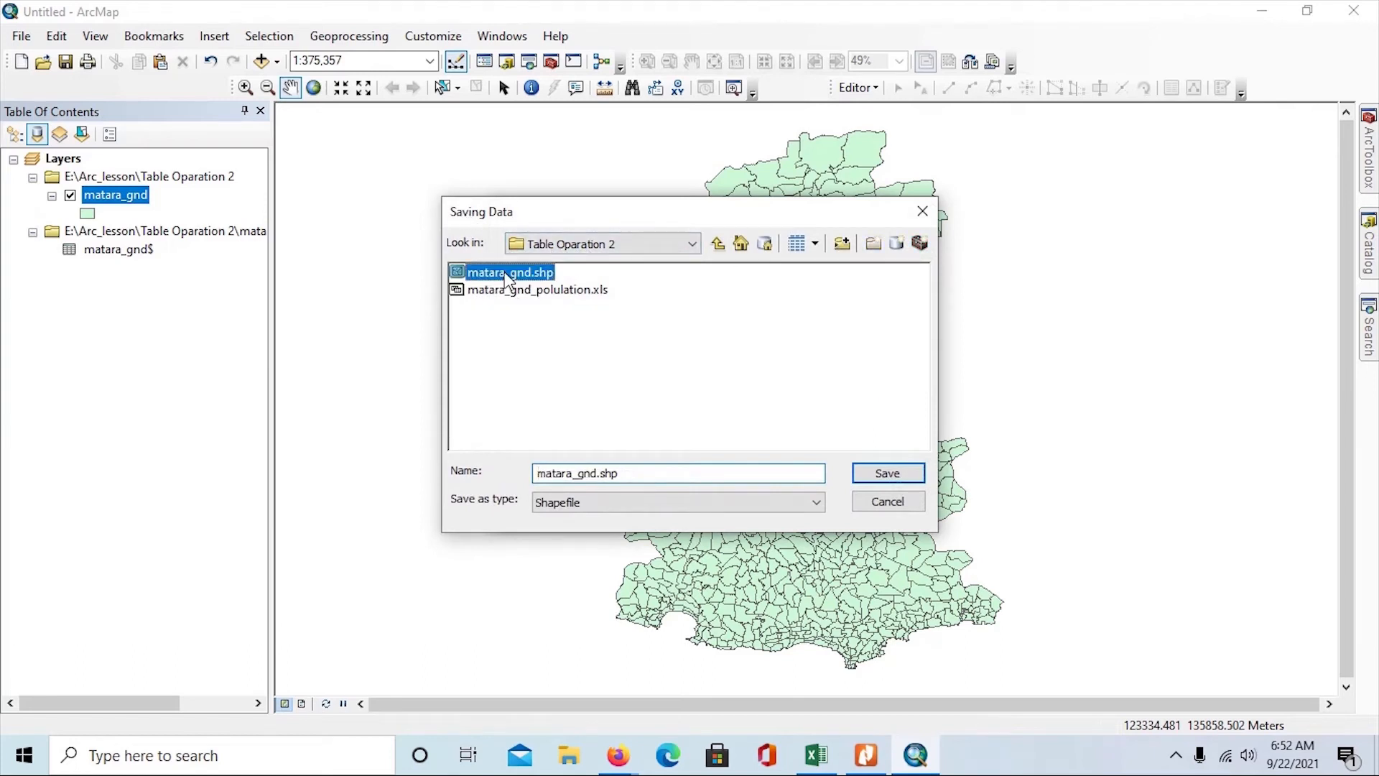
left_click(598, 476)
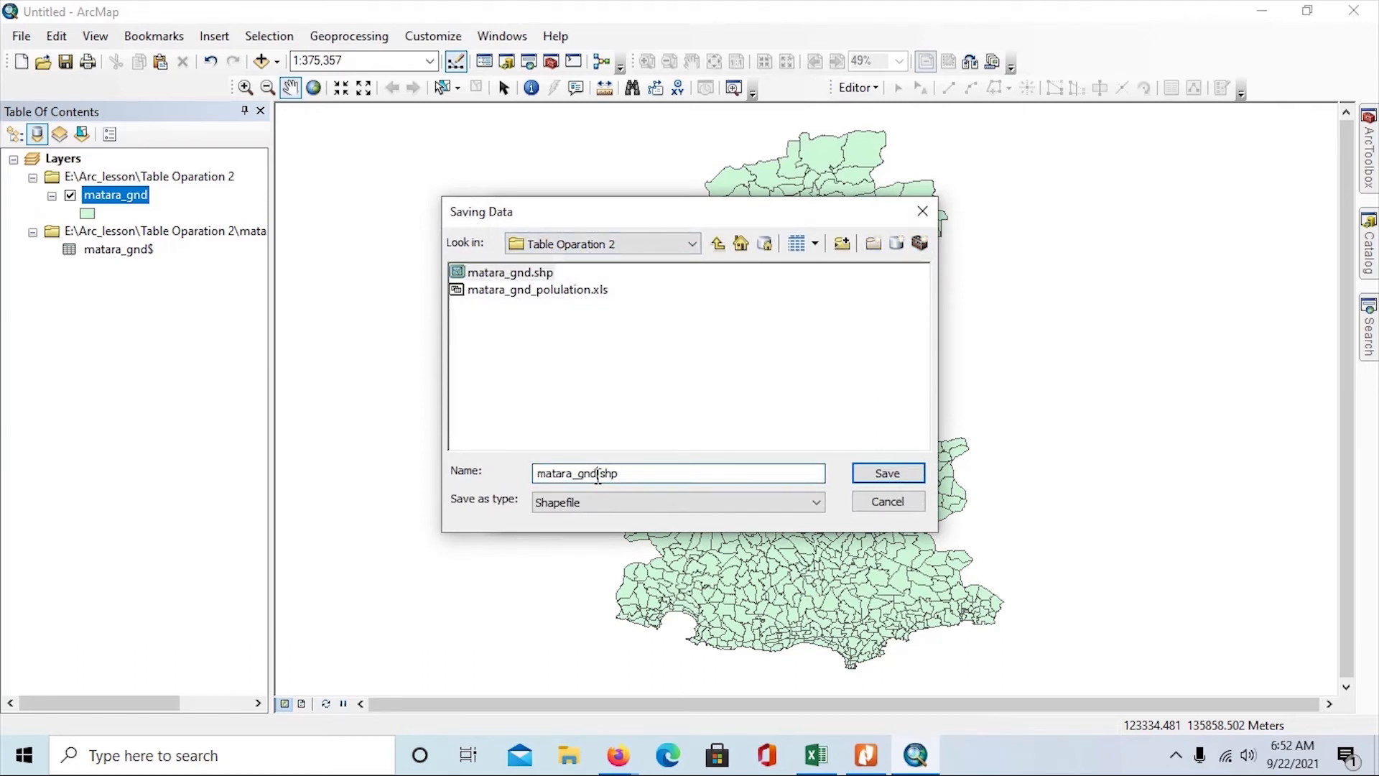
type("_pop")
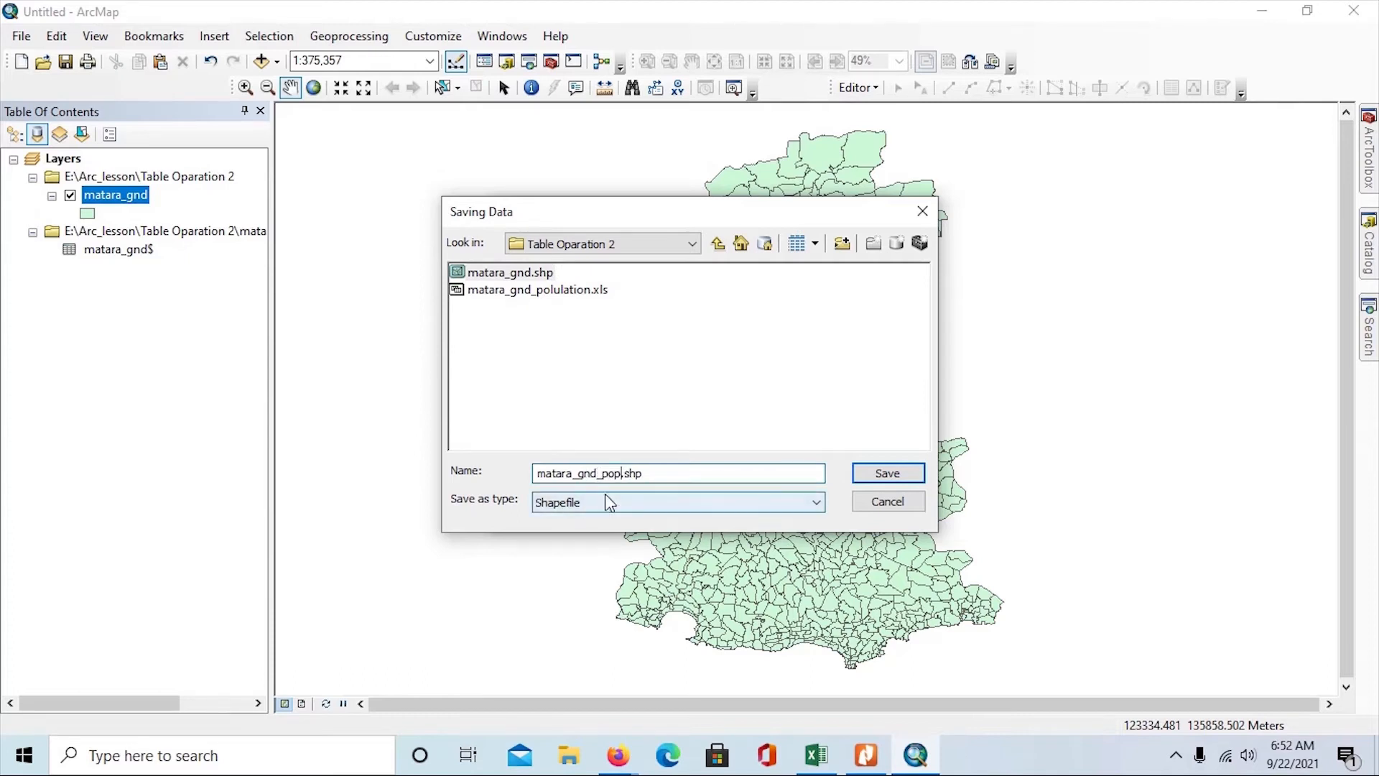
left_click(888, 474)
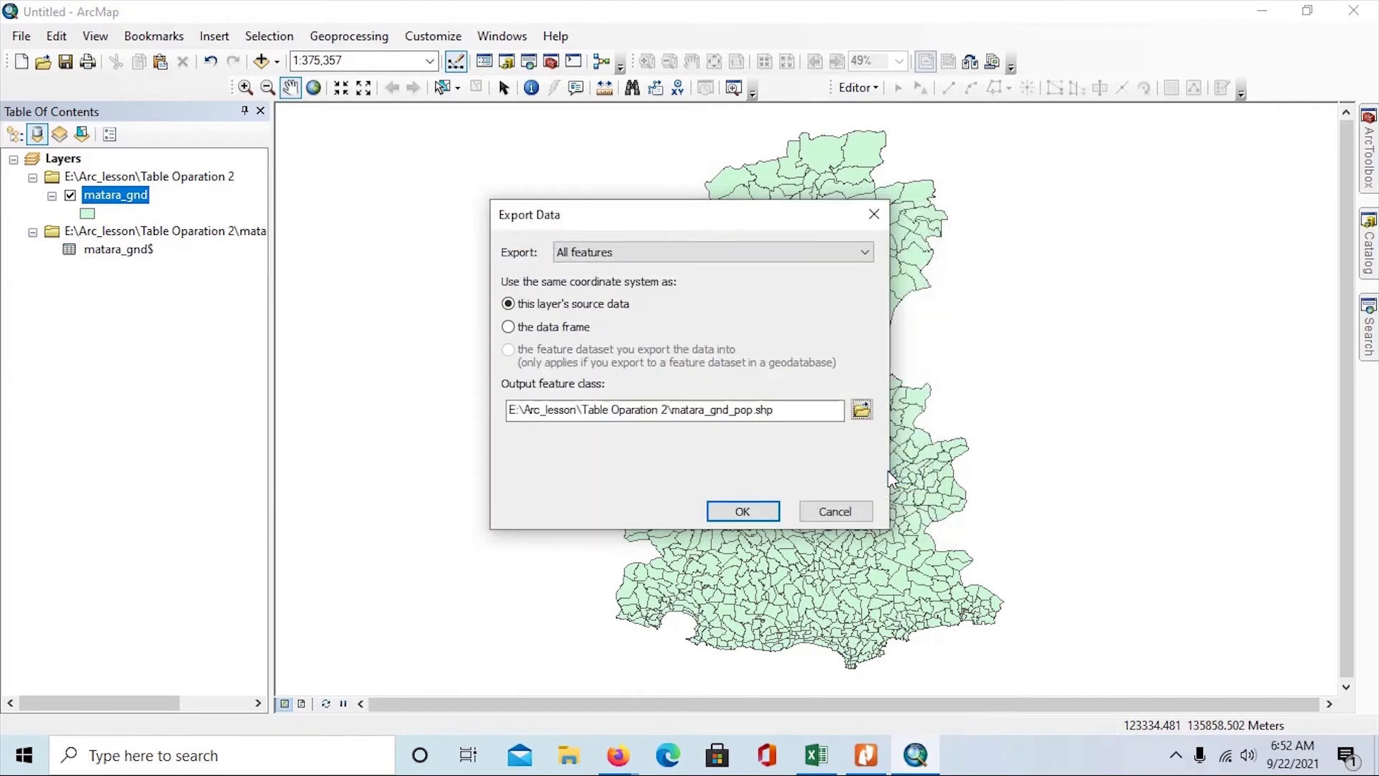
left_click(744, 511)
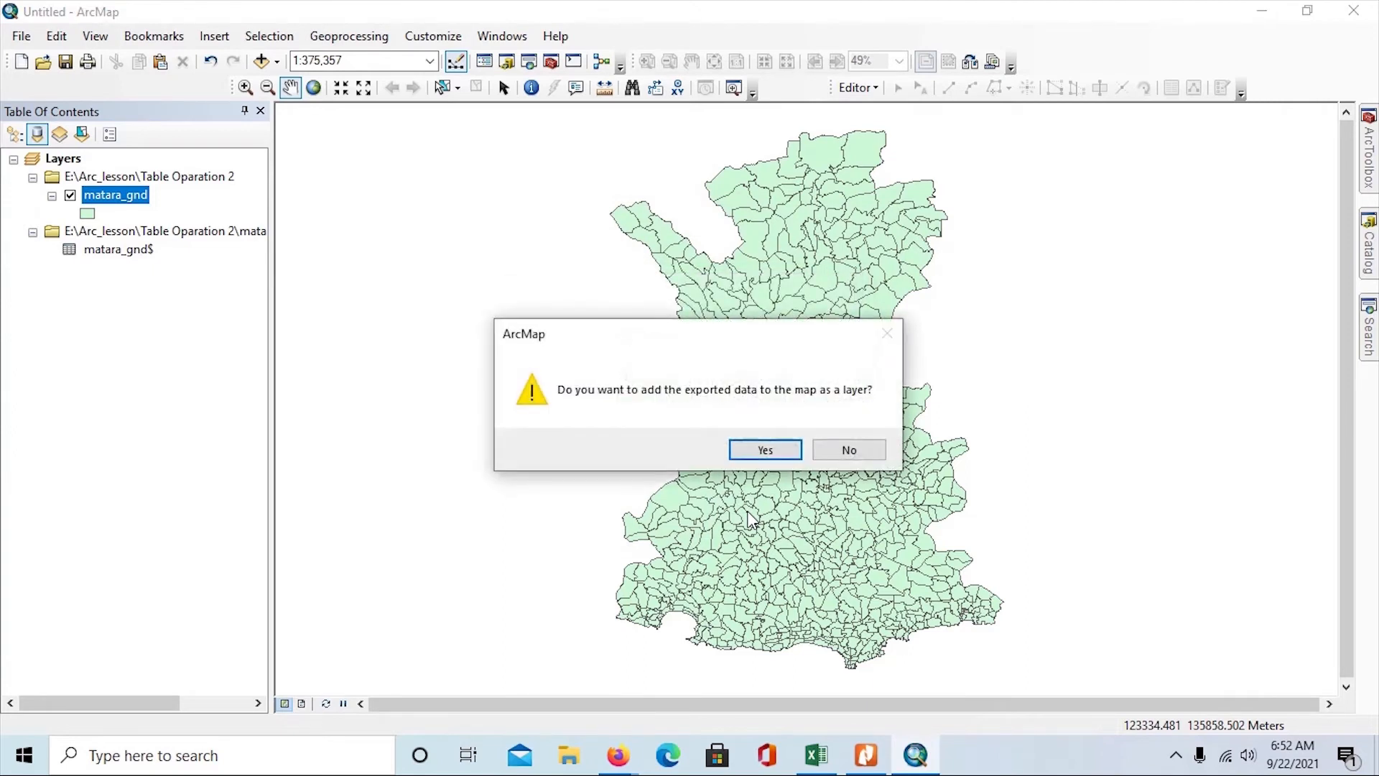
left_click(765, 450)
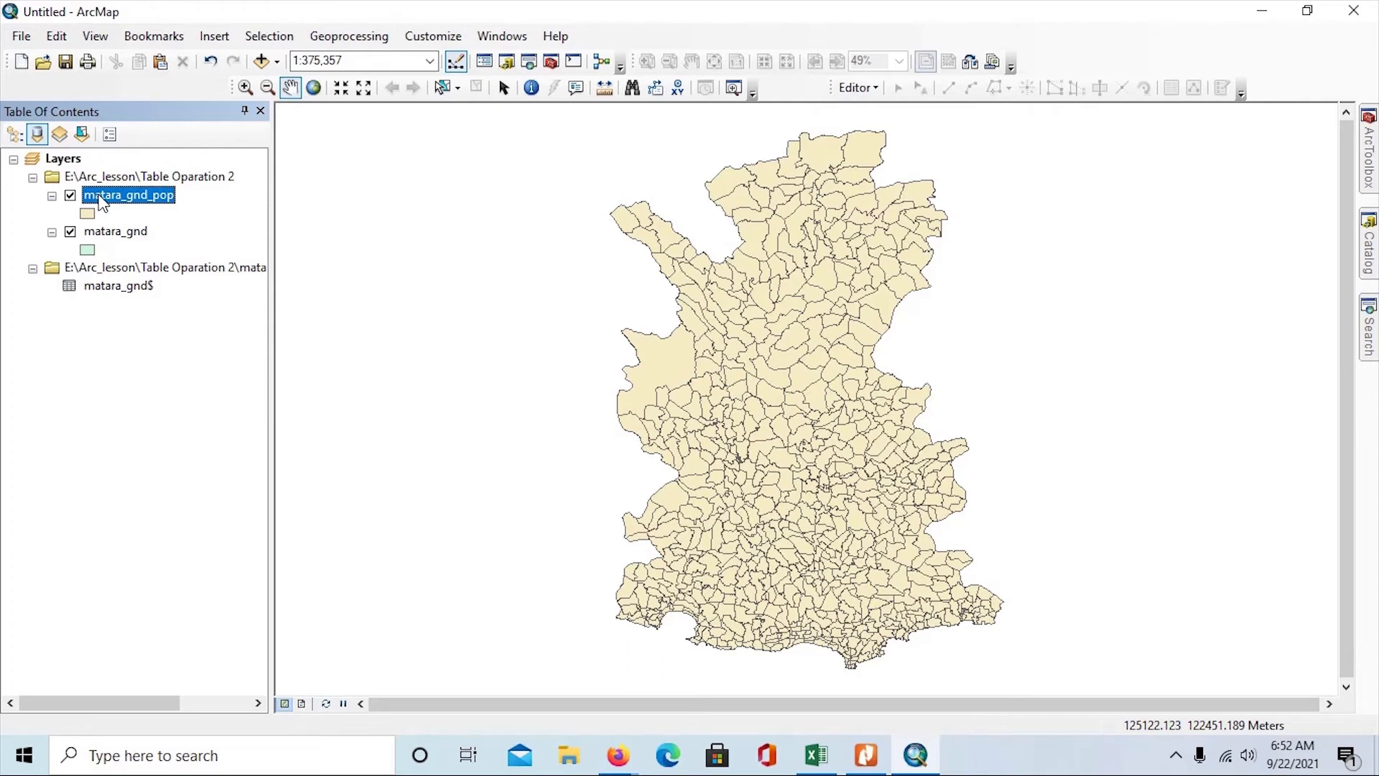
Open the matara_gnd_pop attribute table and delete the DISTRICT_1 field that duplicates DISTRICT_N
right_click(102, 203)
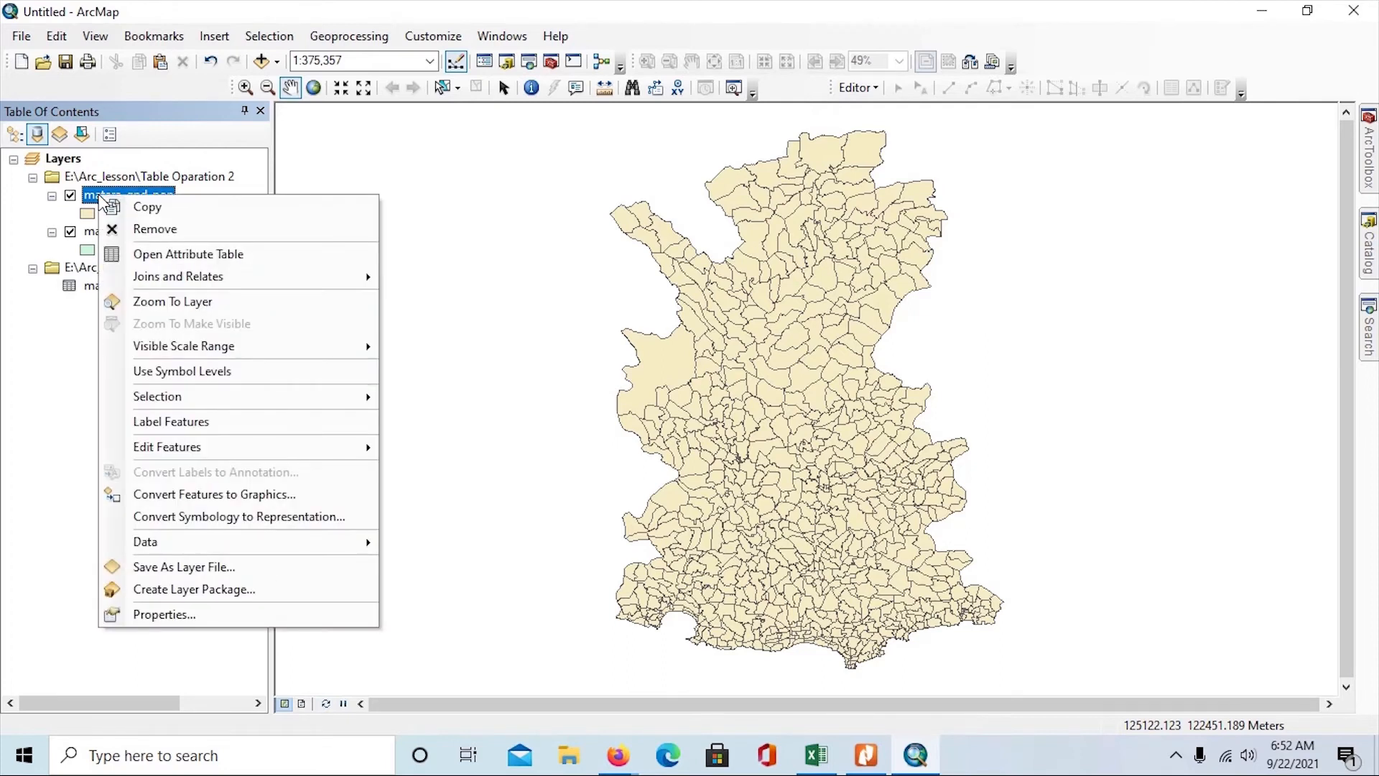
left_click(127, 253)
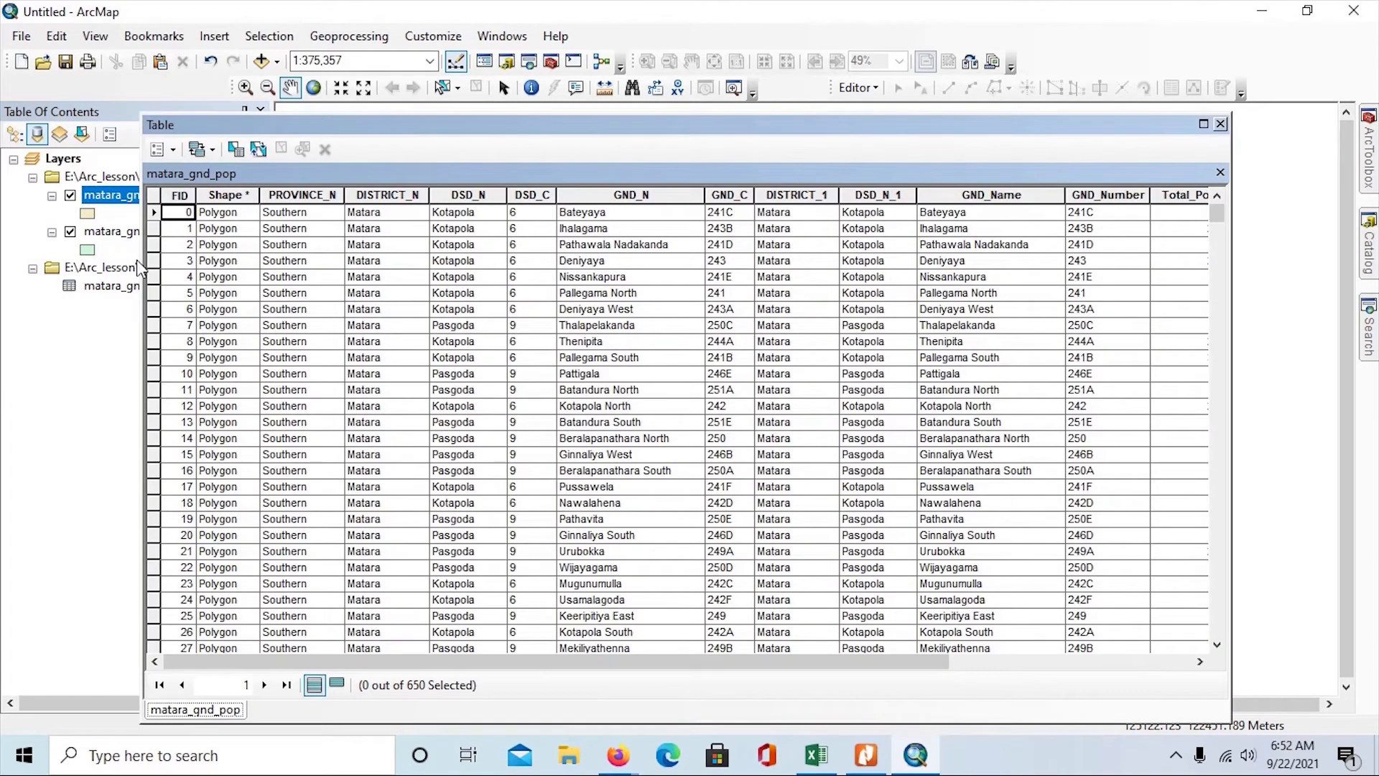
left_click_drag(373, 663, 496, 664)
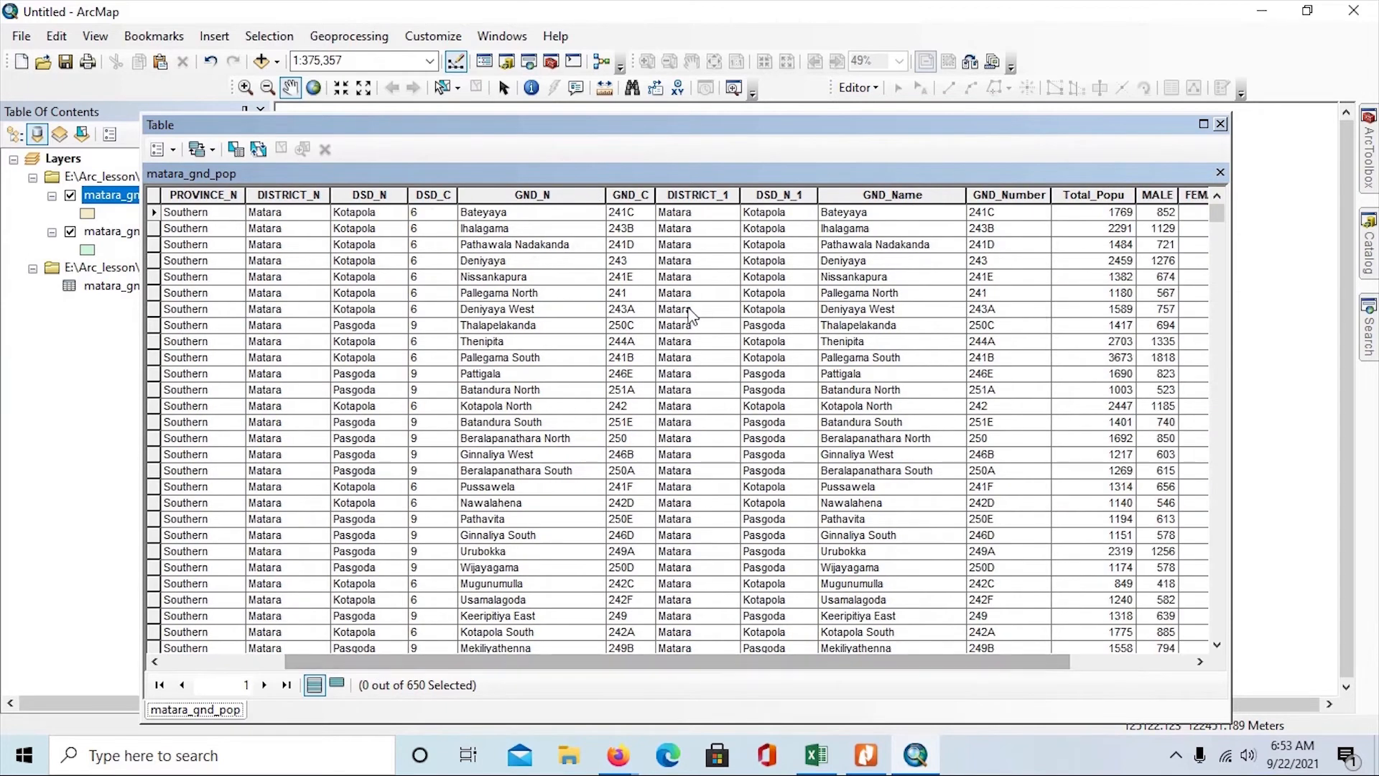
left_click(688, 197)
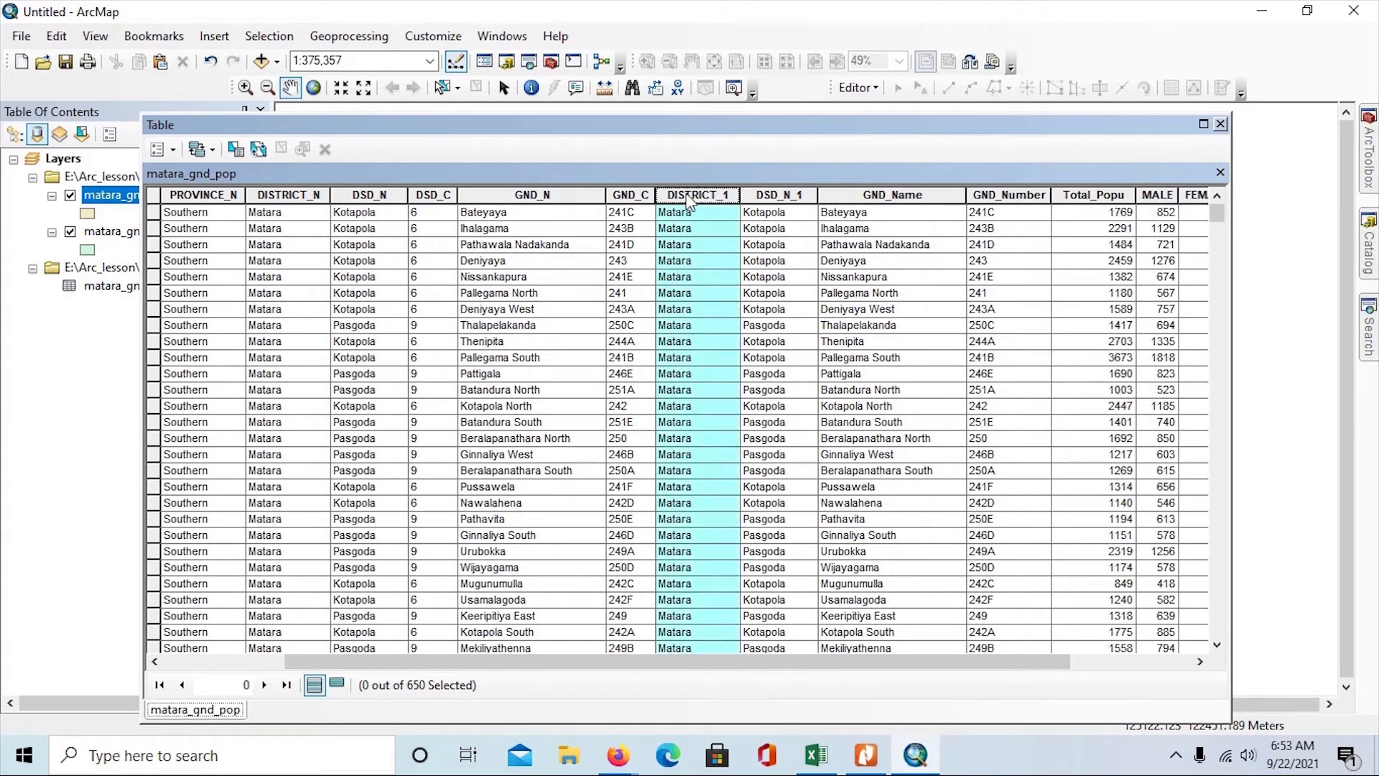
left_click(283, 194)
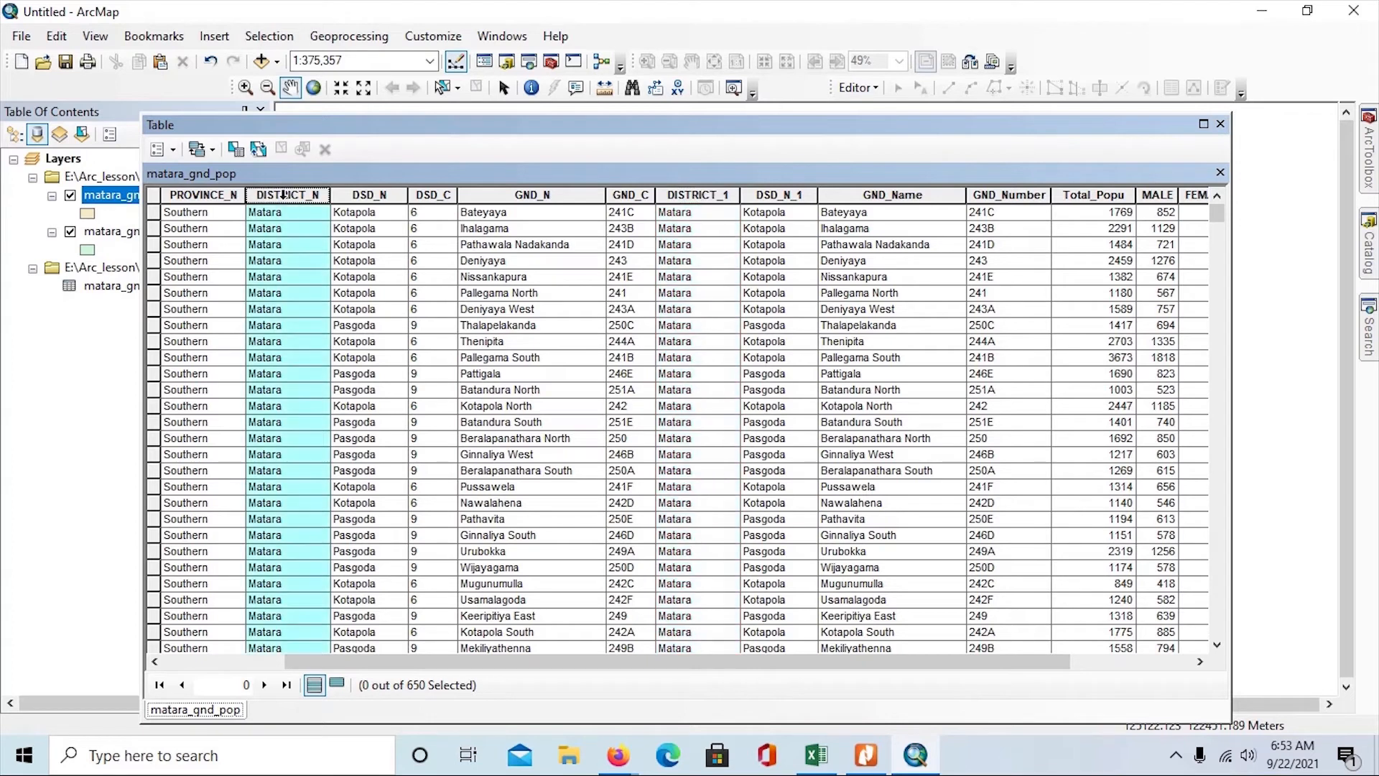
left_click(686, 195)
right_click(688, 198)
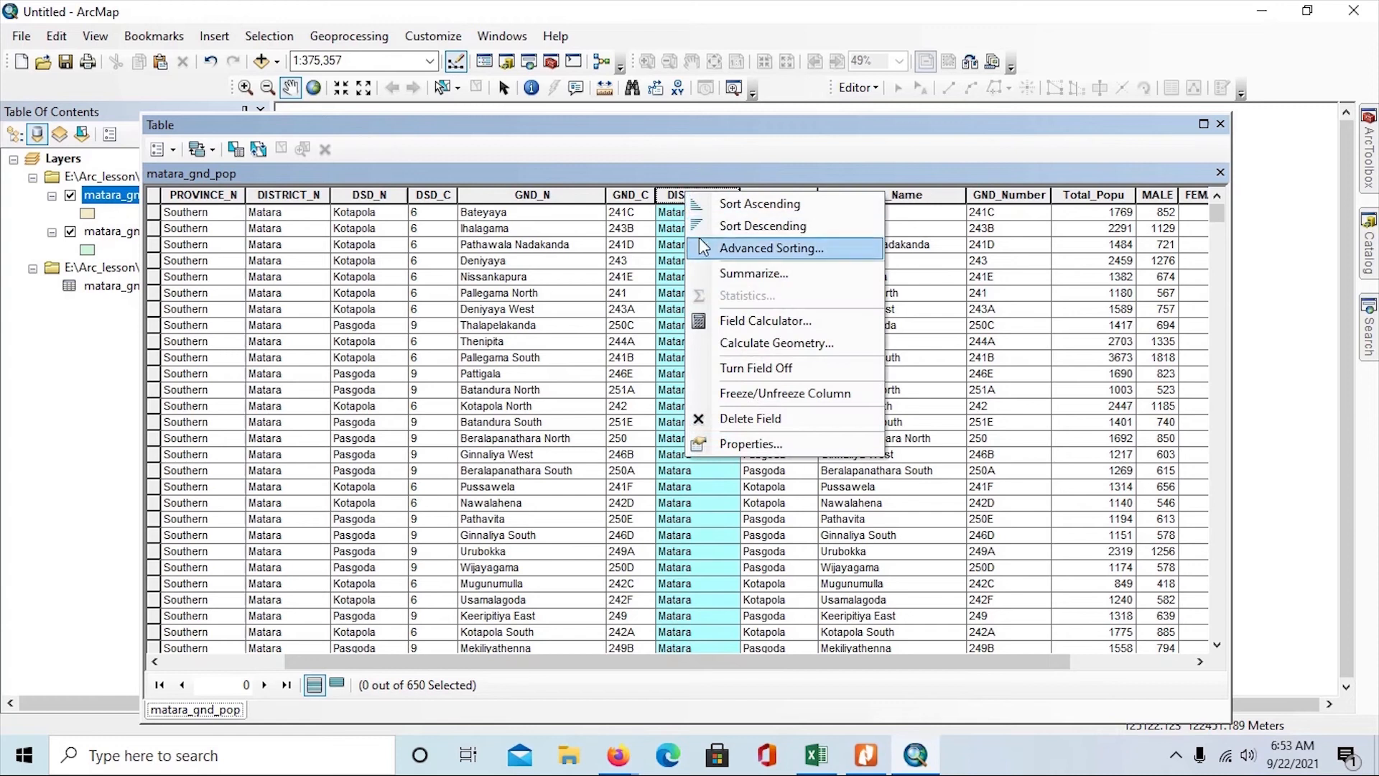
left_click(747, 419)
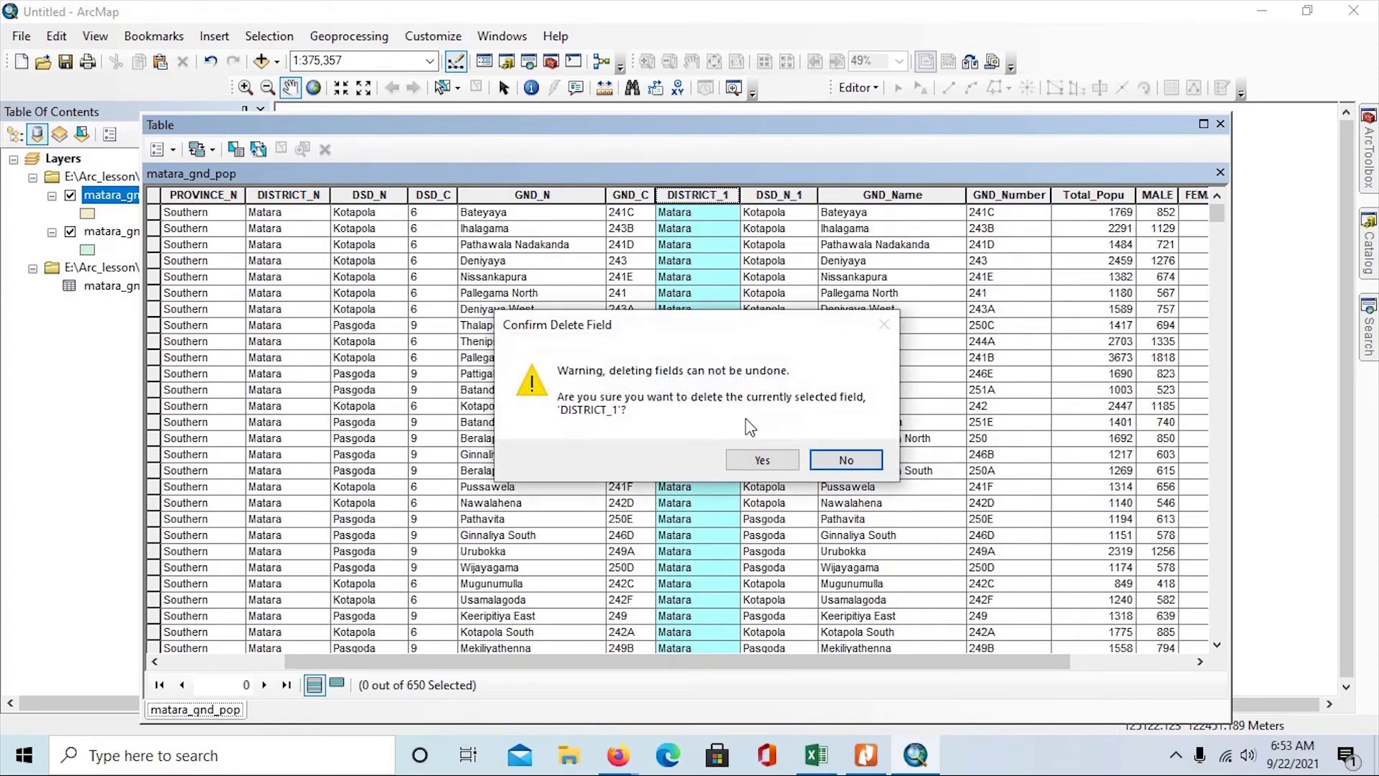
left_click(753, 461)
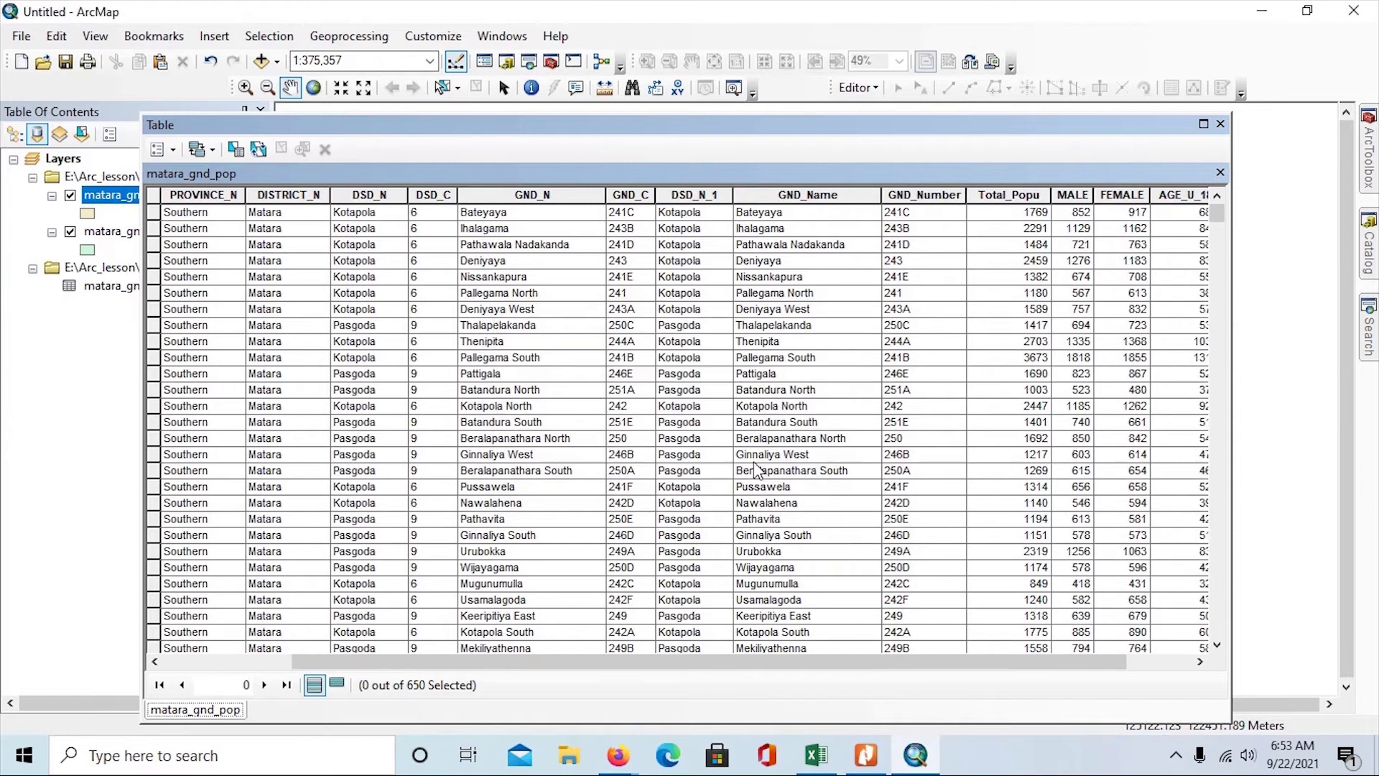
Delete the DSD_N_1 field, which duplicates DSD_N, from the matara_gnd_pop table
left_click(695, 192)
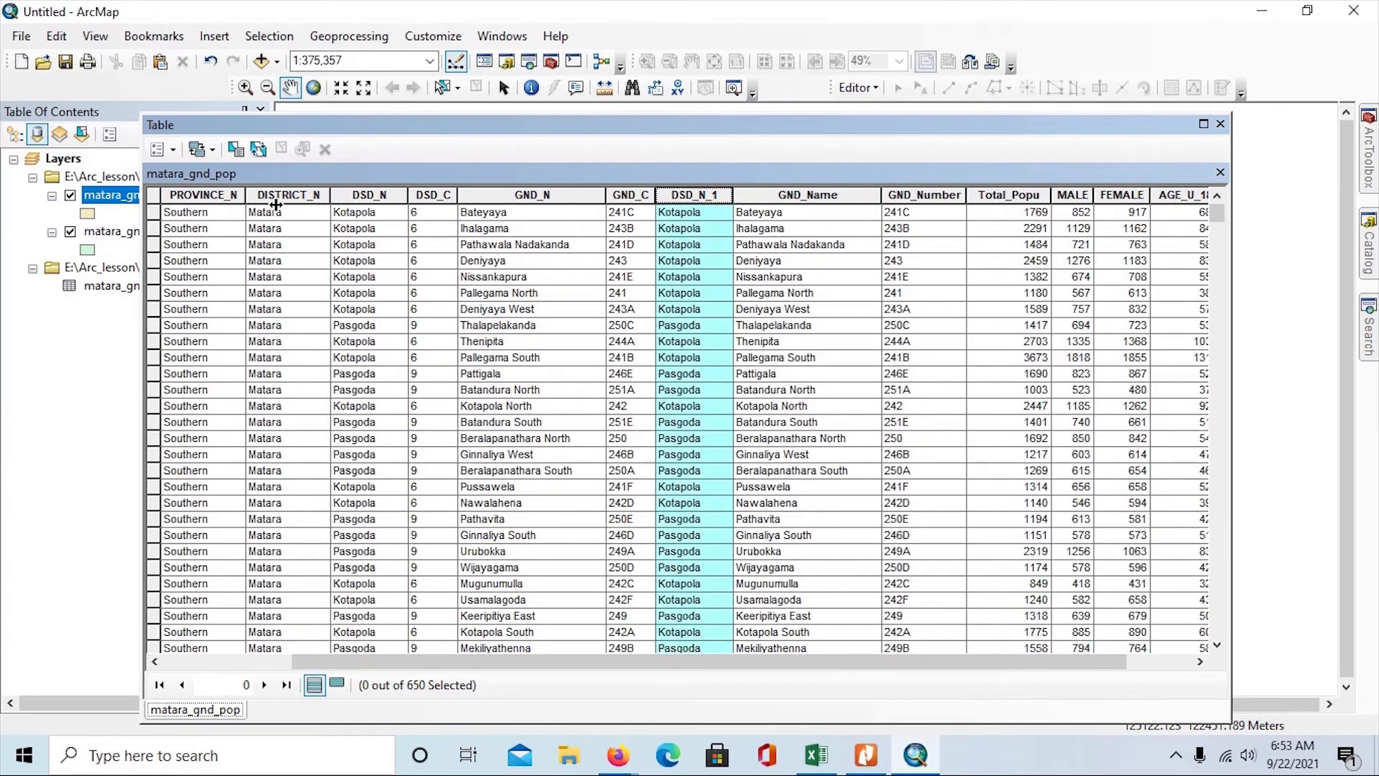
right_click(688, 198)
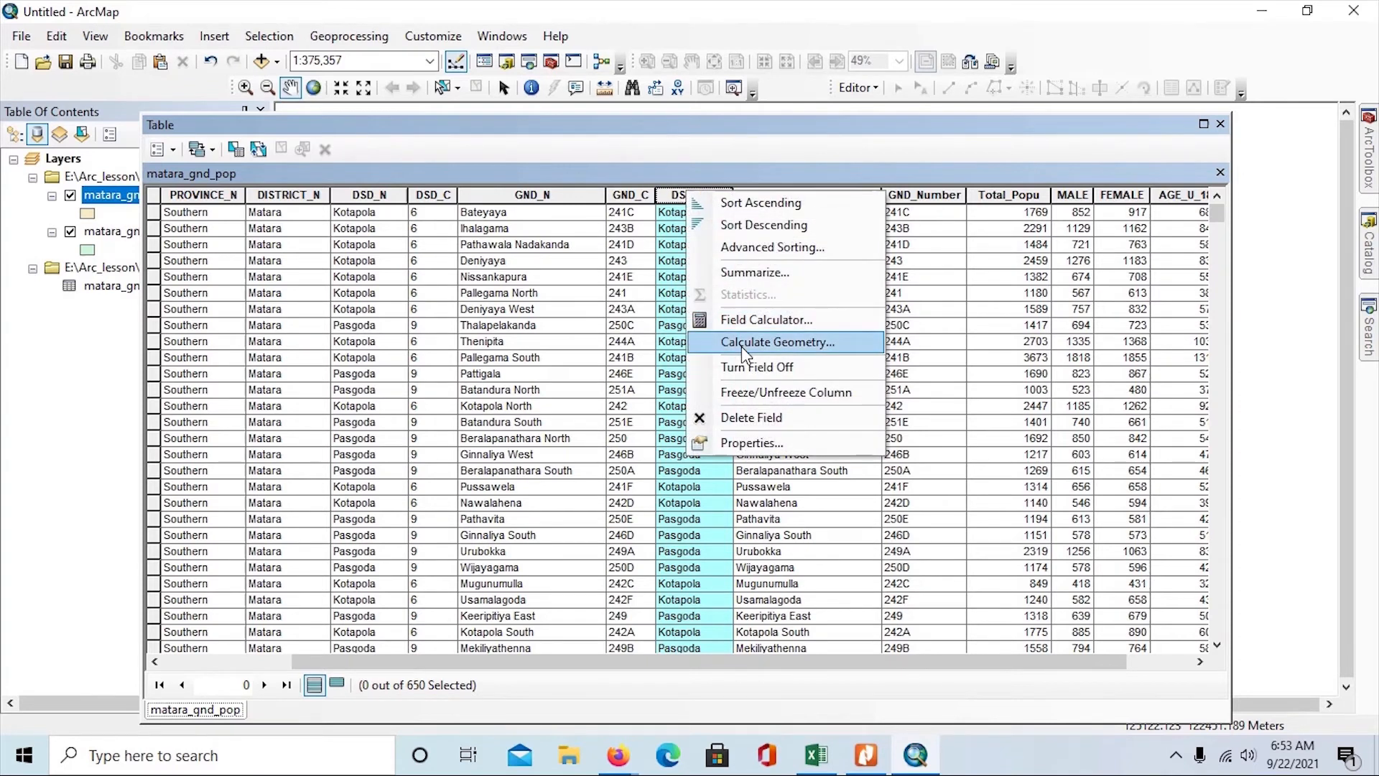
left_click(745, 418)
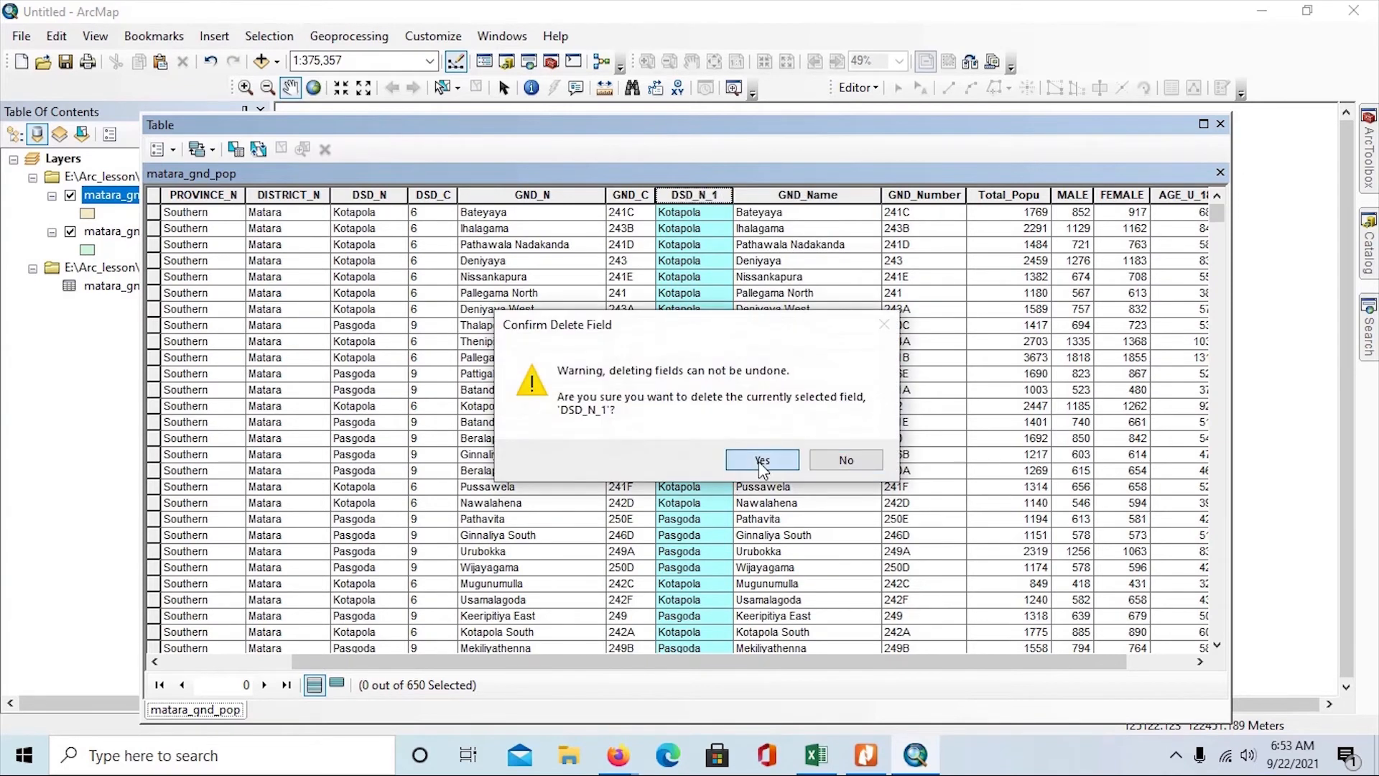
left_click(759, 462)
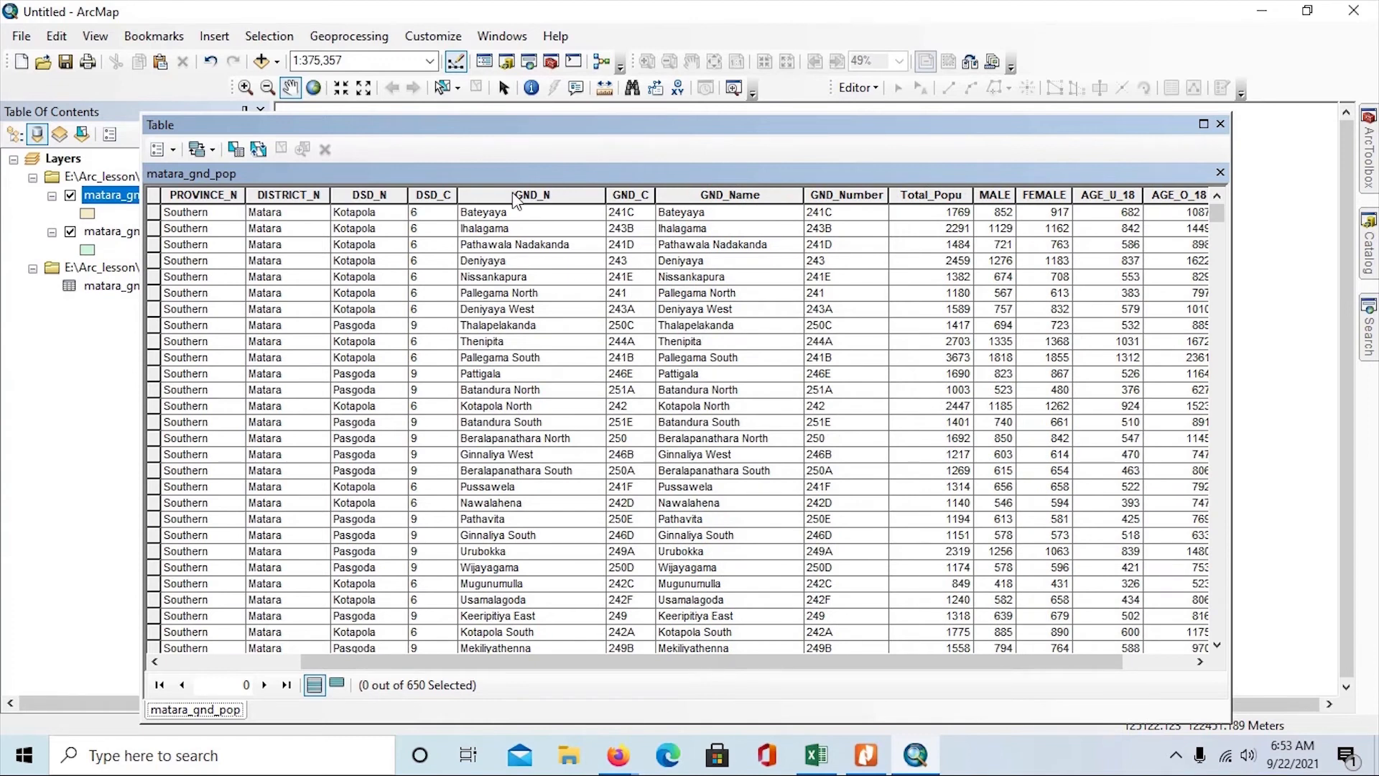
Examine the GND_N field, the first record and the population fields from Total_Popu to AGE_O_18, and clear the selection
left_click(488, 195)
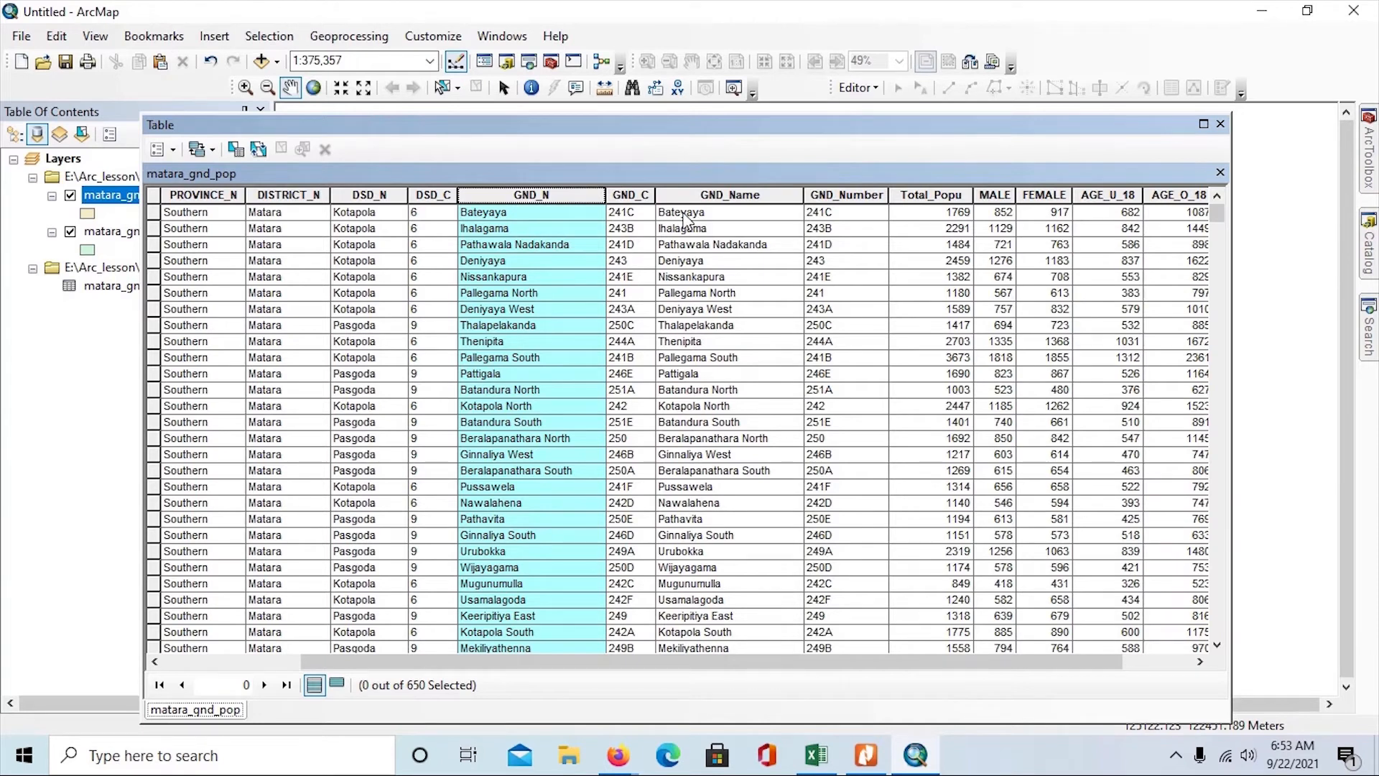
left_click(153, 213)
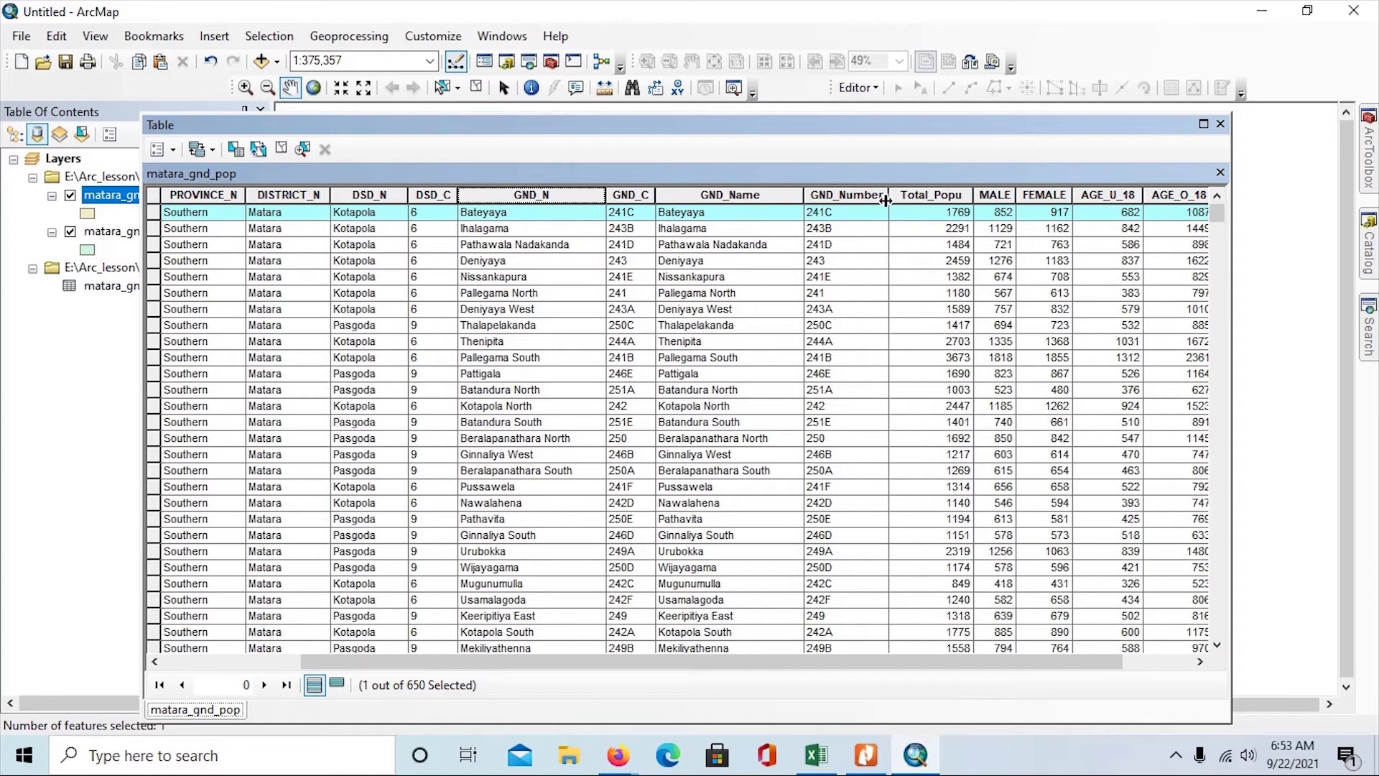
left_click(927, 194)
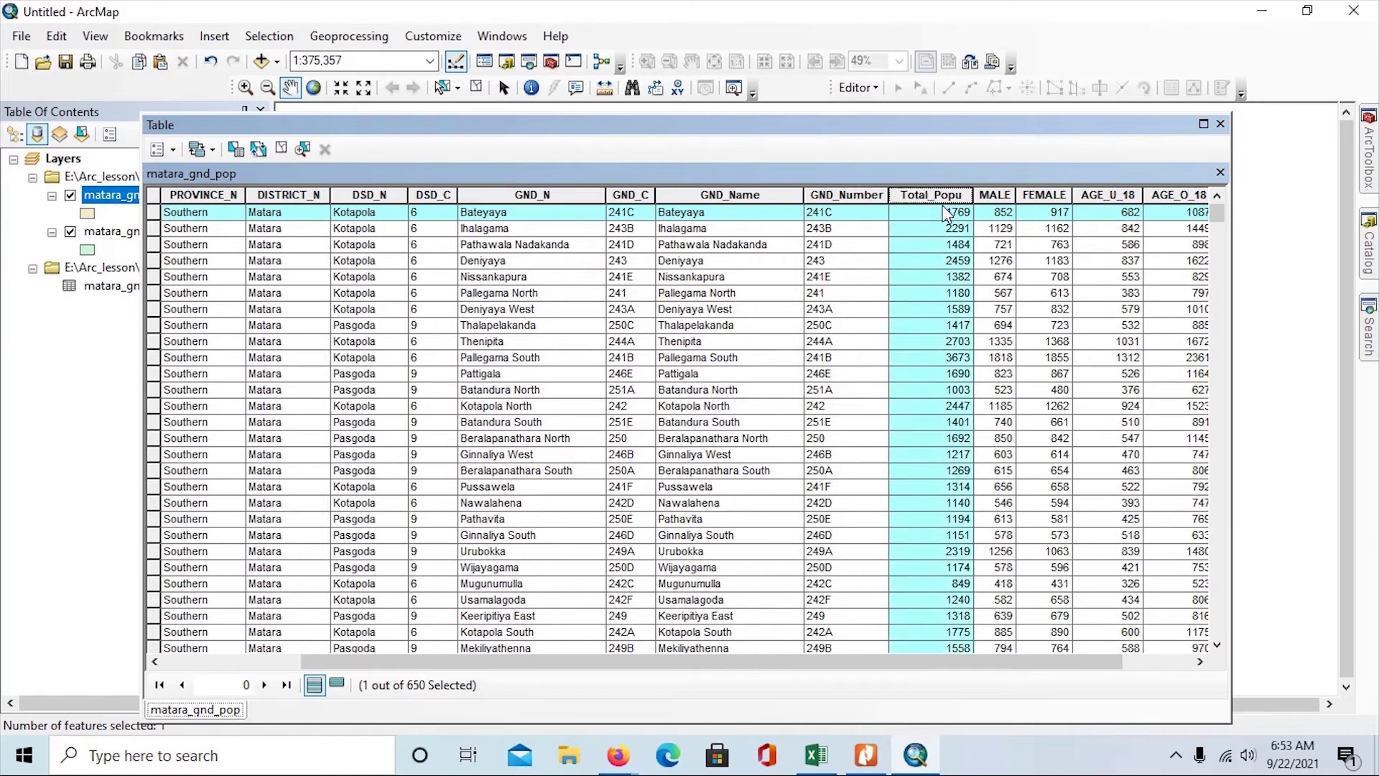
left_click_drag(844, 665, 961, 654)
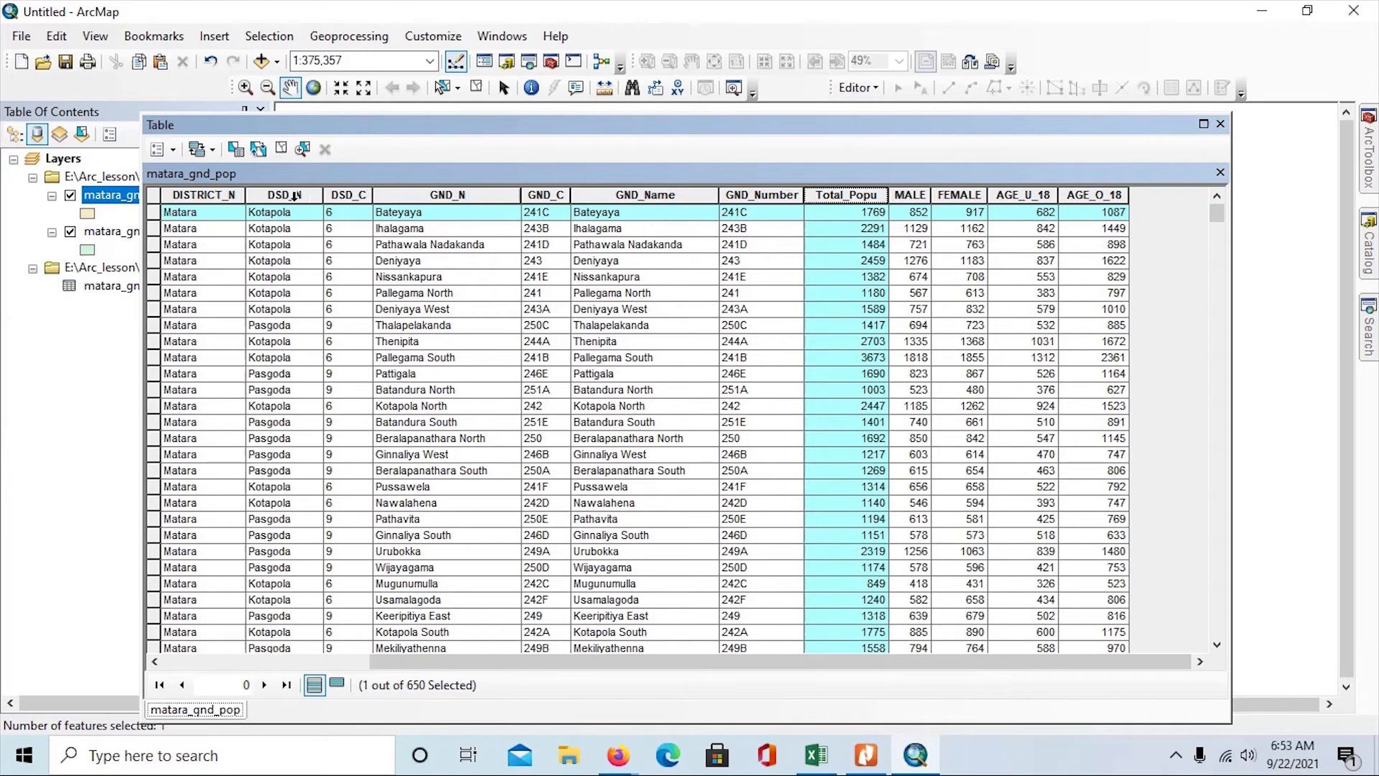
left_click(280, 153)
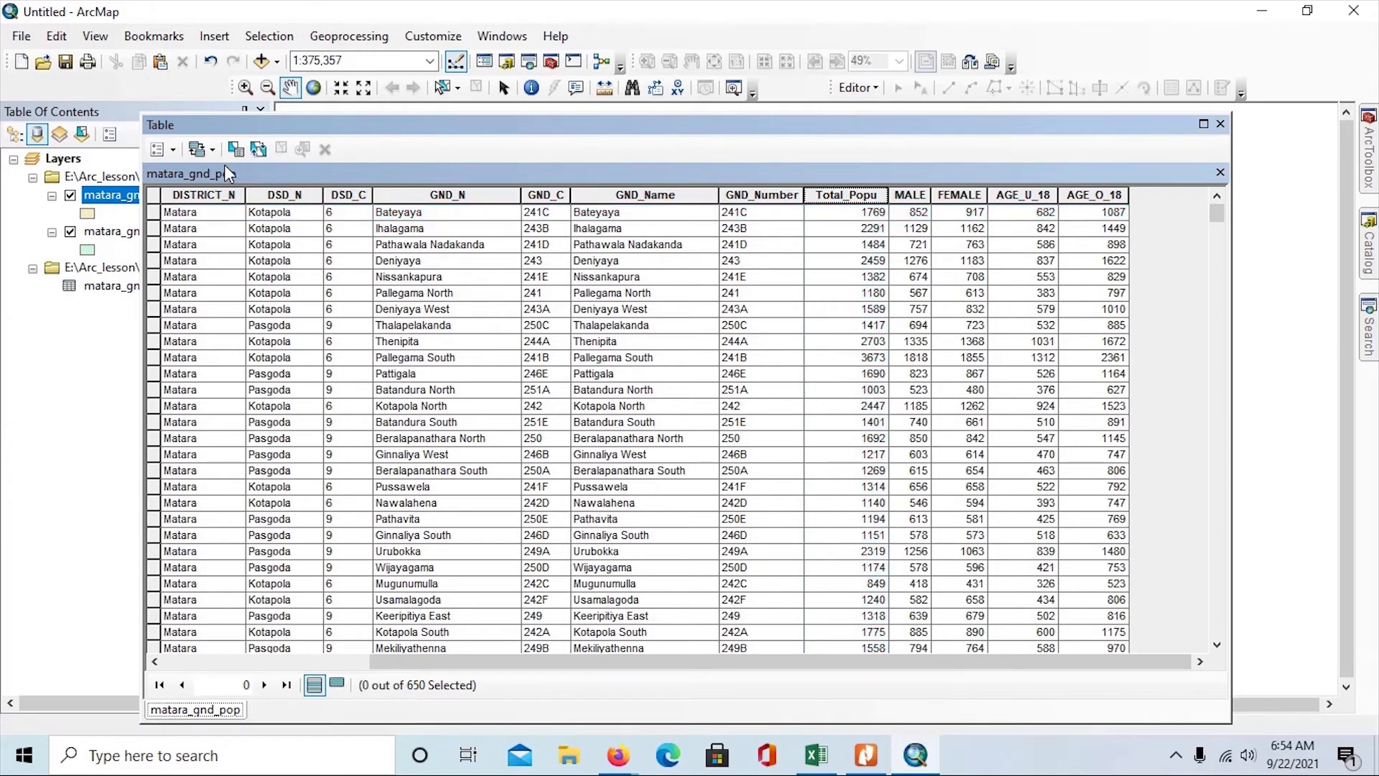
Add a Float field named Area_Skm with precision 10 and scale 2 to the matara_gnd_pop table
left_click(174, 153)
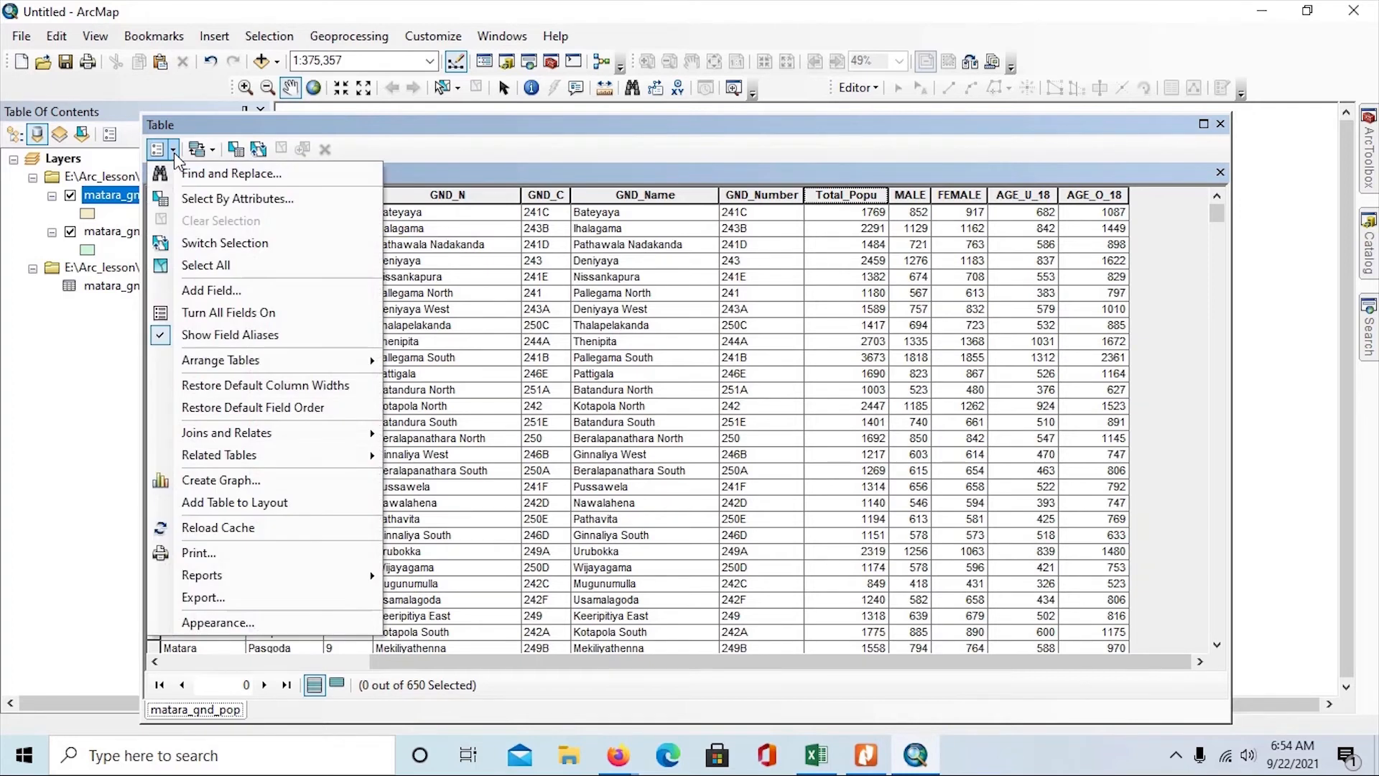
left_click(205, 293)
type("Area")
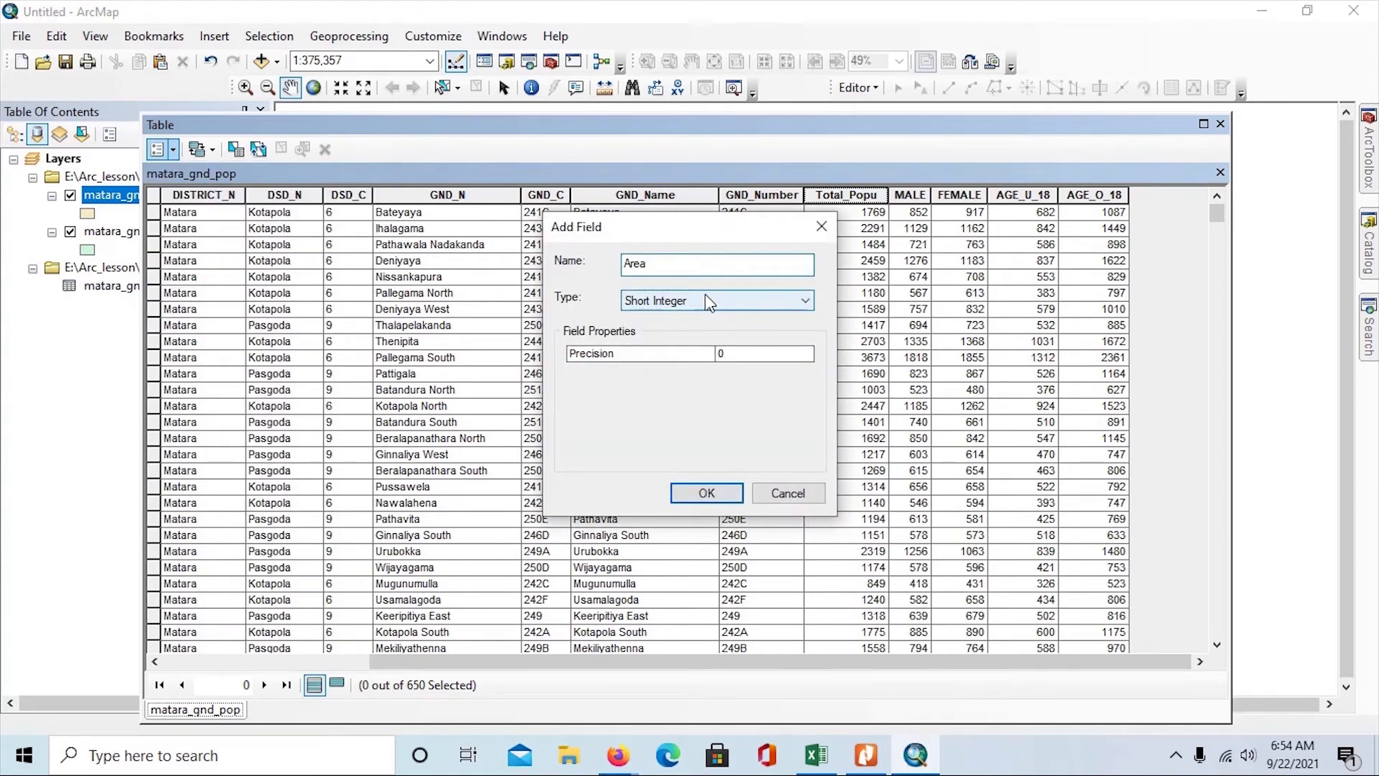
type("_K")
key("BackSpace")
type("Sk")
left_click(760, 310)
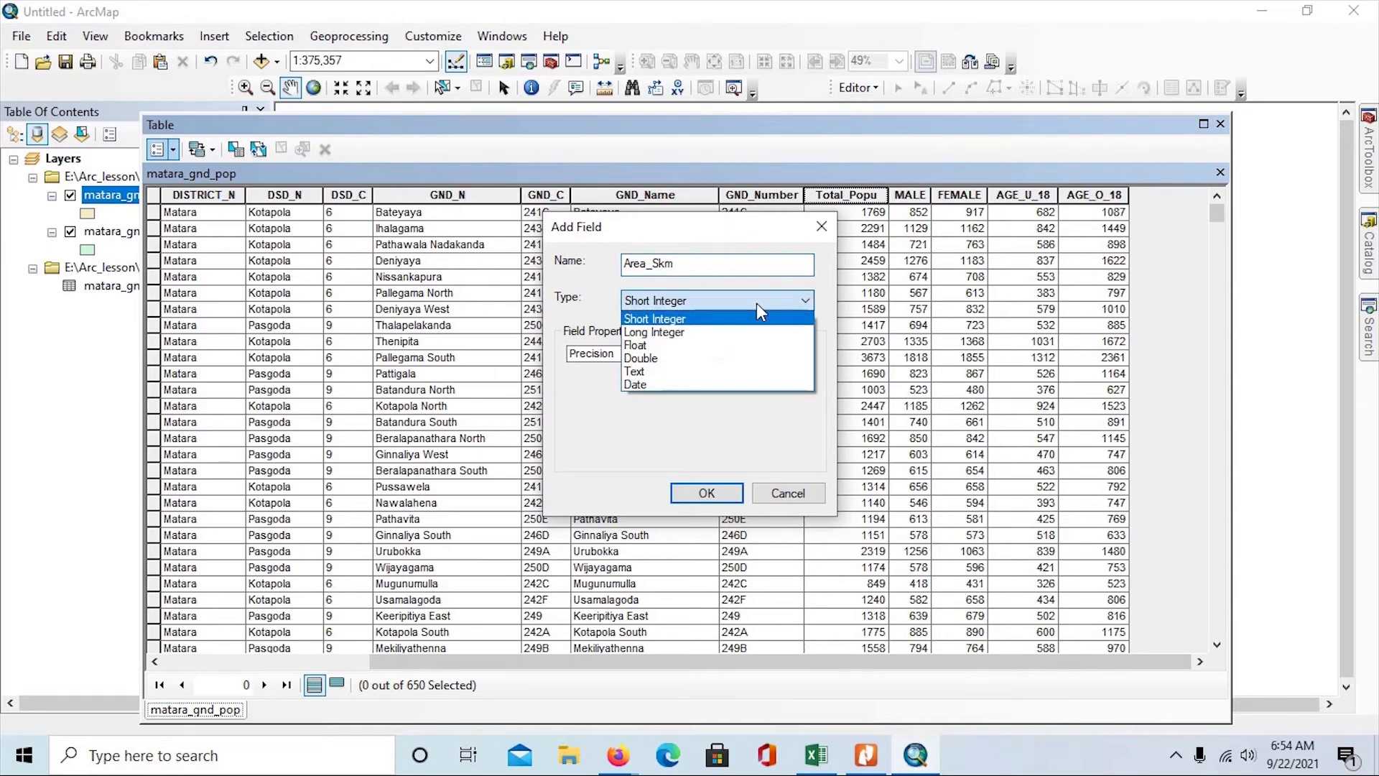
left_click(662, 346)
left_click(740, 352)
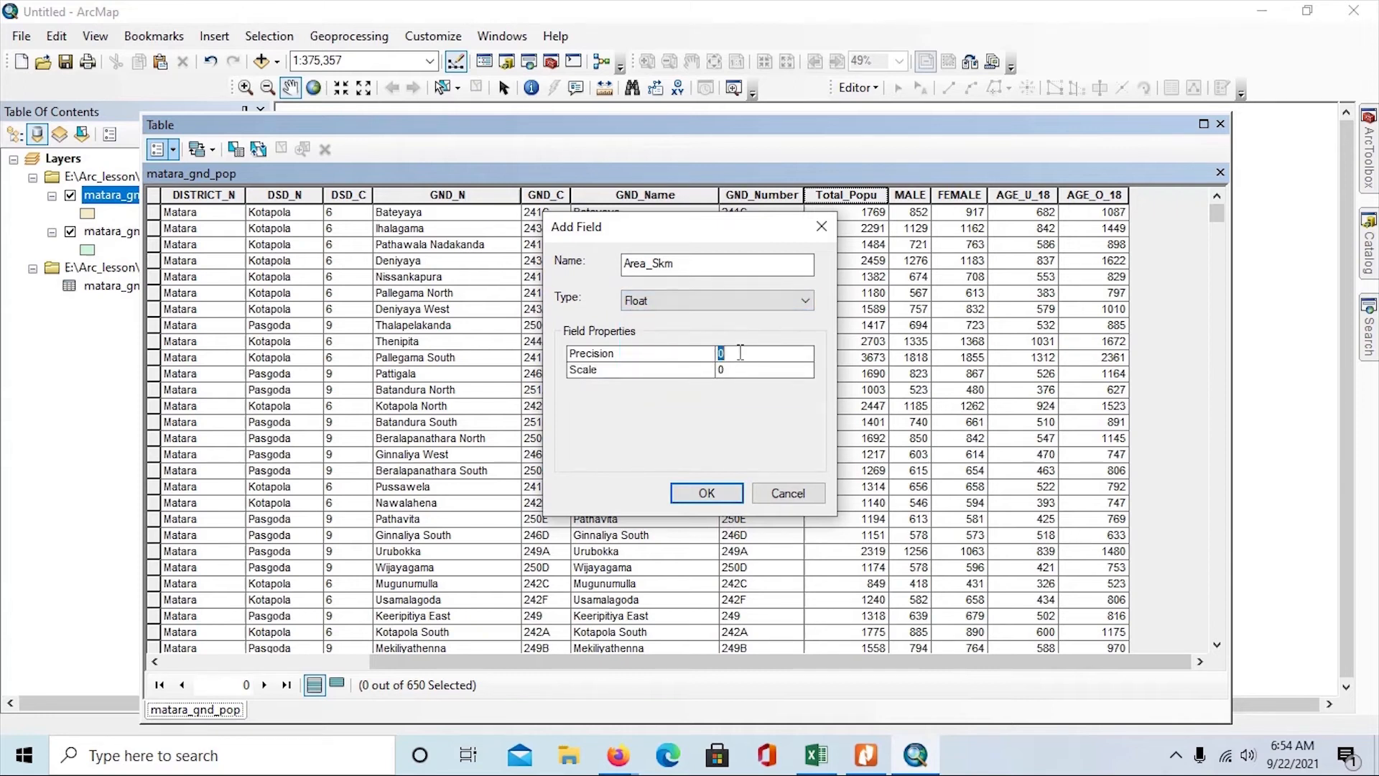
type("10")
type("2")
left_click(704, 497)
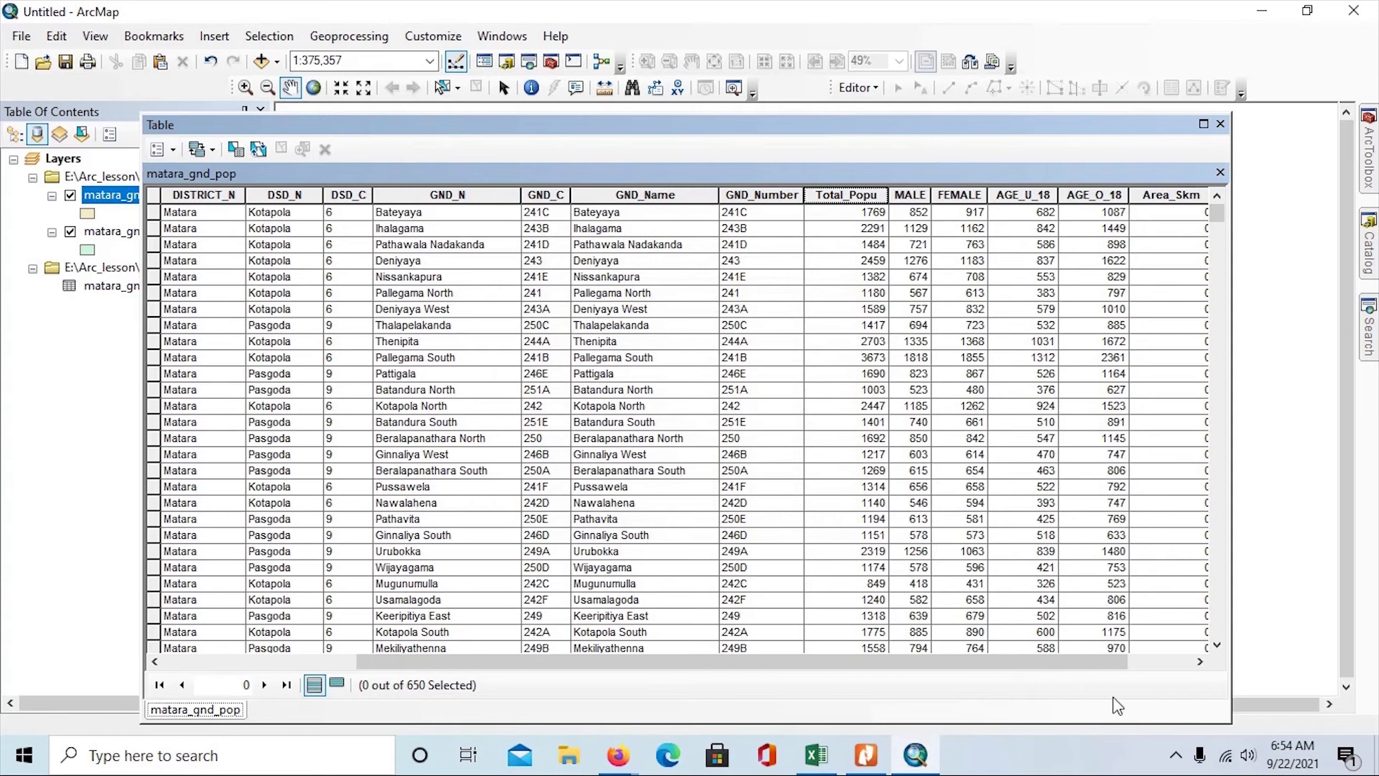
Calculate the Area_Skm field as polygon area in square kilometers, using the data source's coordinate system, outside an edit session
left_click(1200, 662)
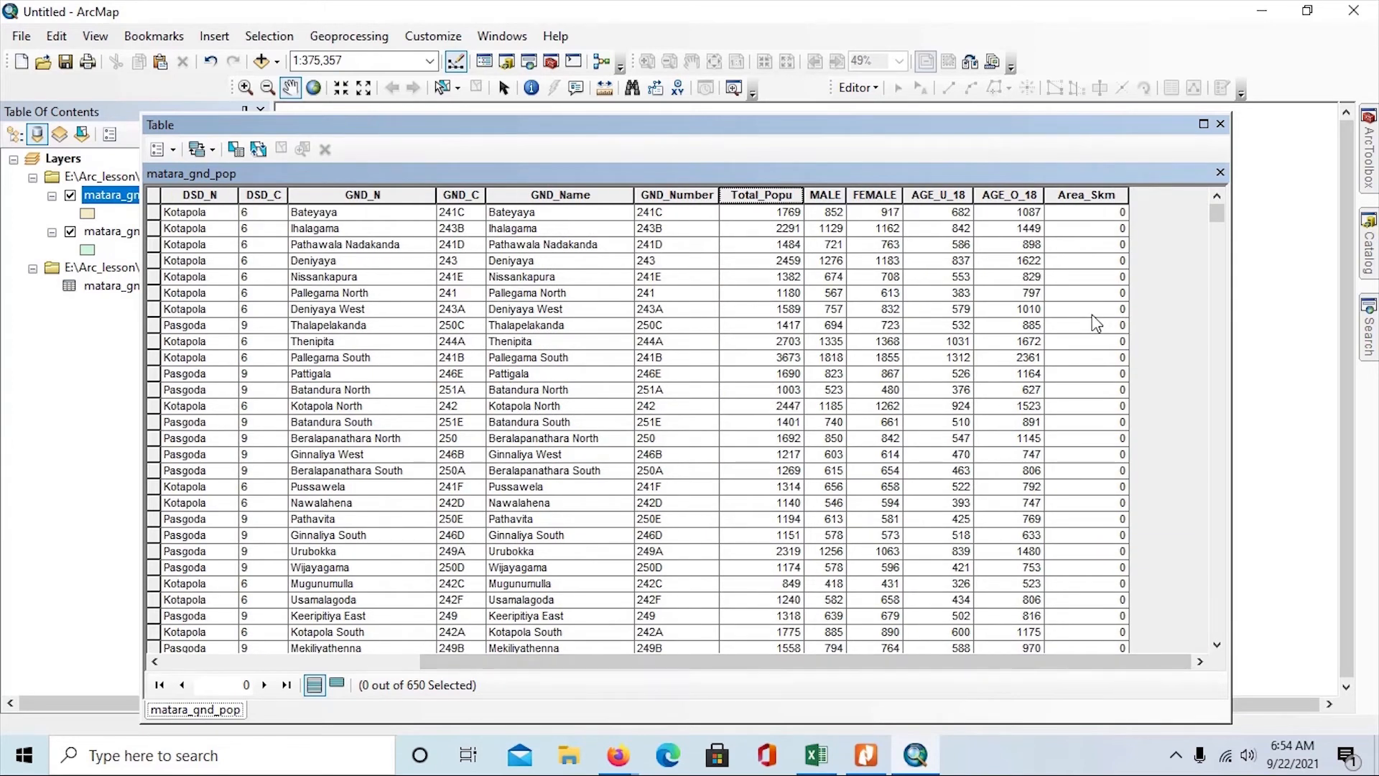
left_click(1064, 194)
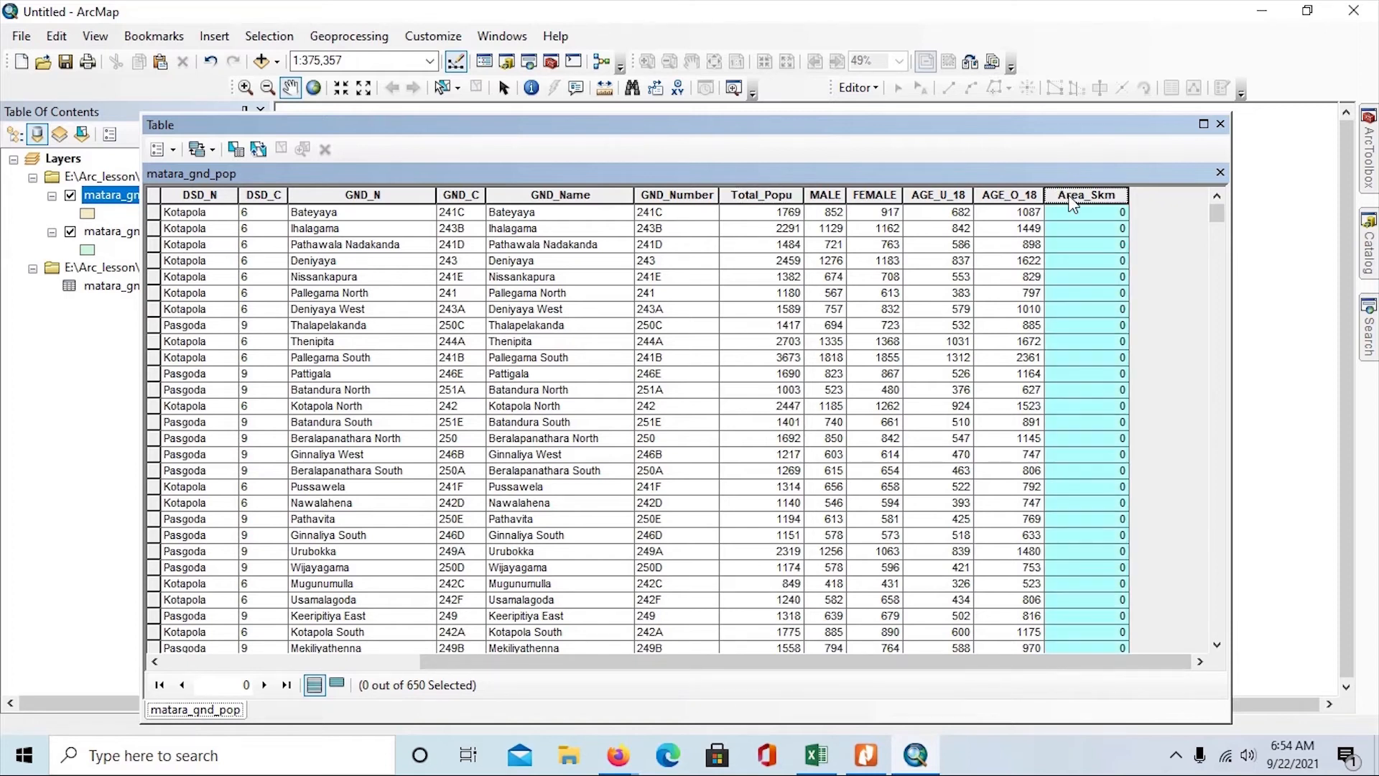
right_click(1072, 204)
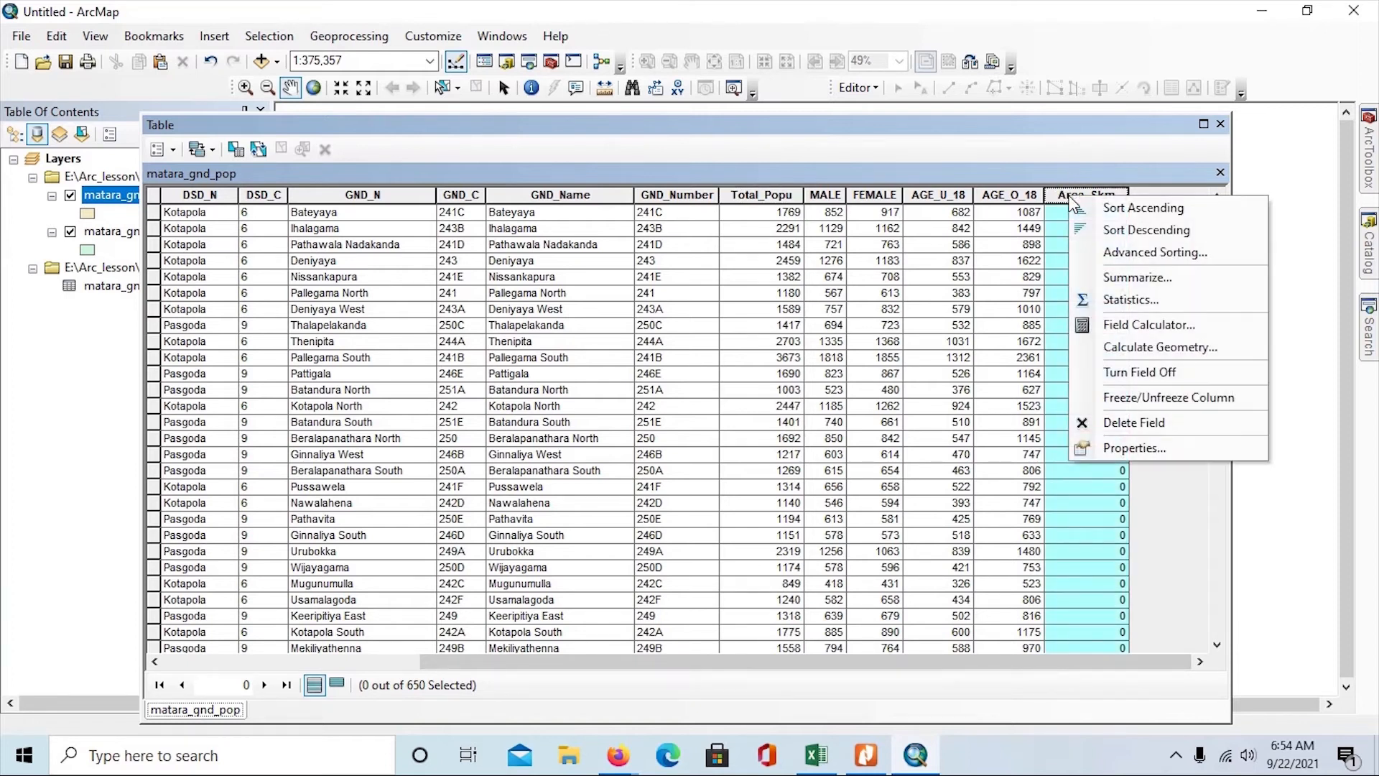
left_click(1118, 348)
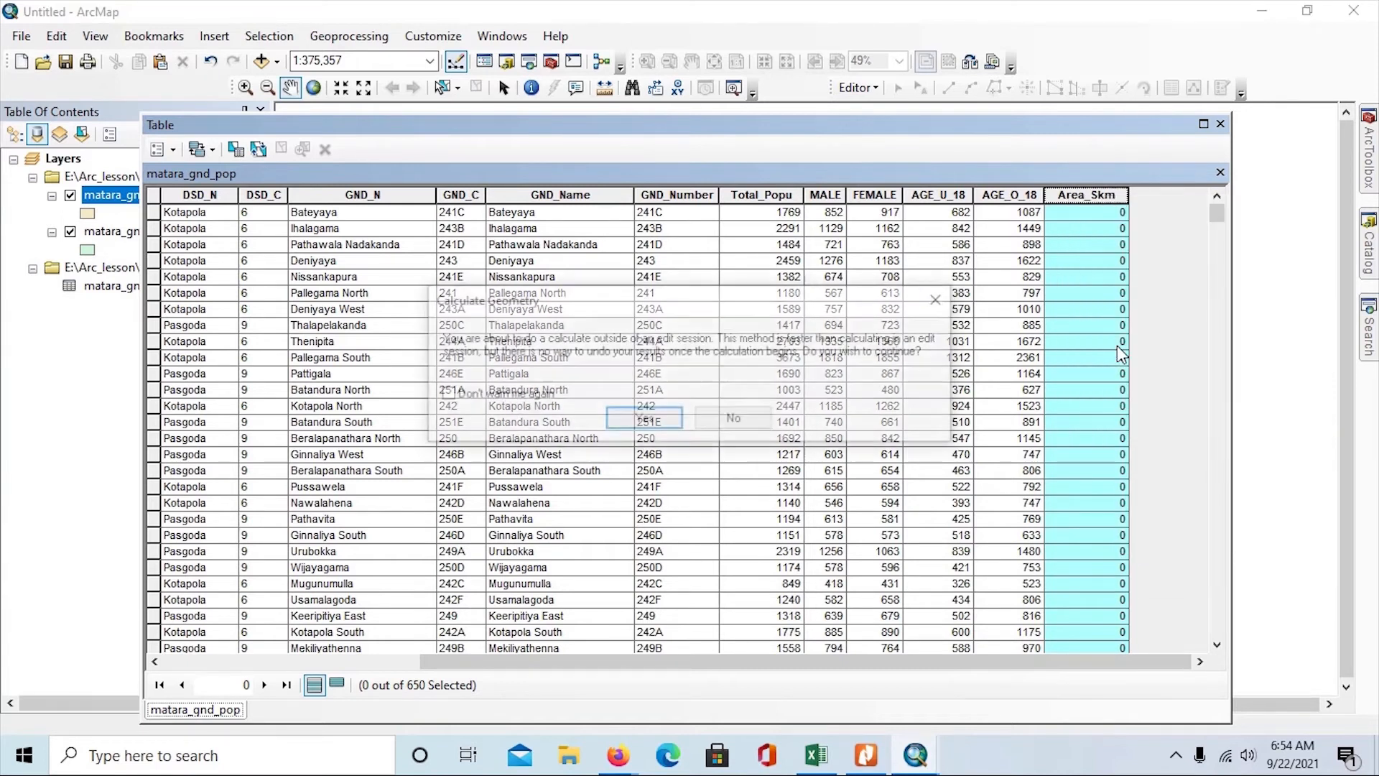
left_click(643, 421)
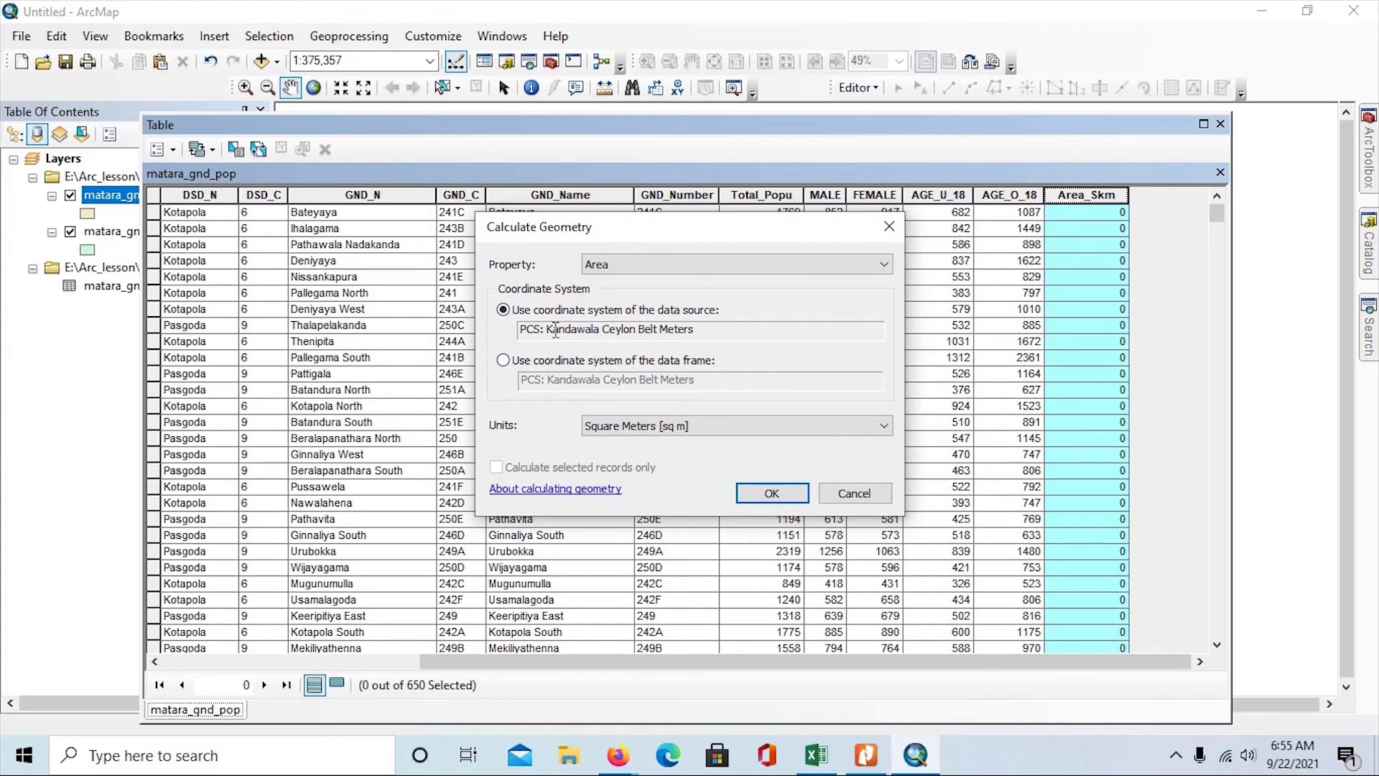
left_click(697, 429)
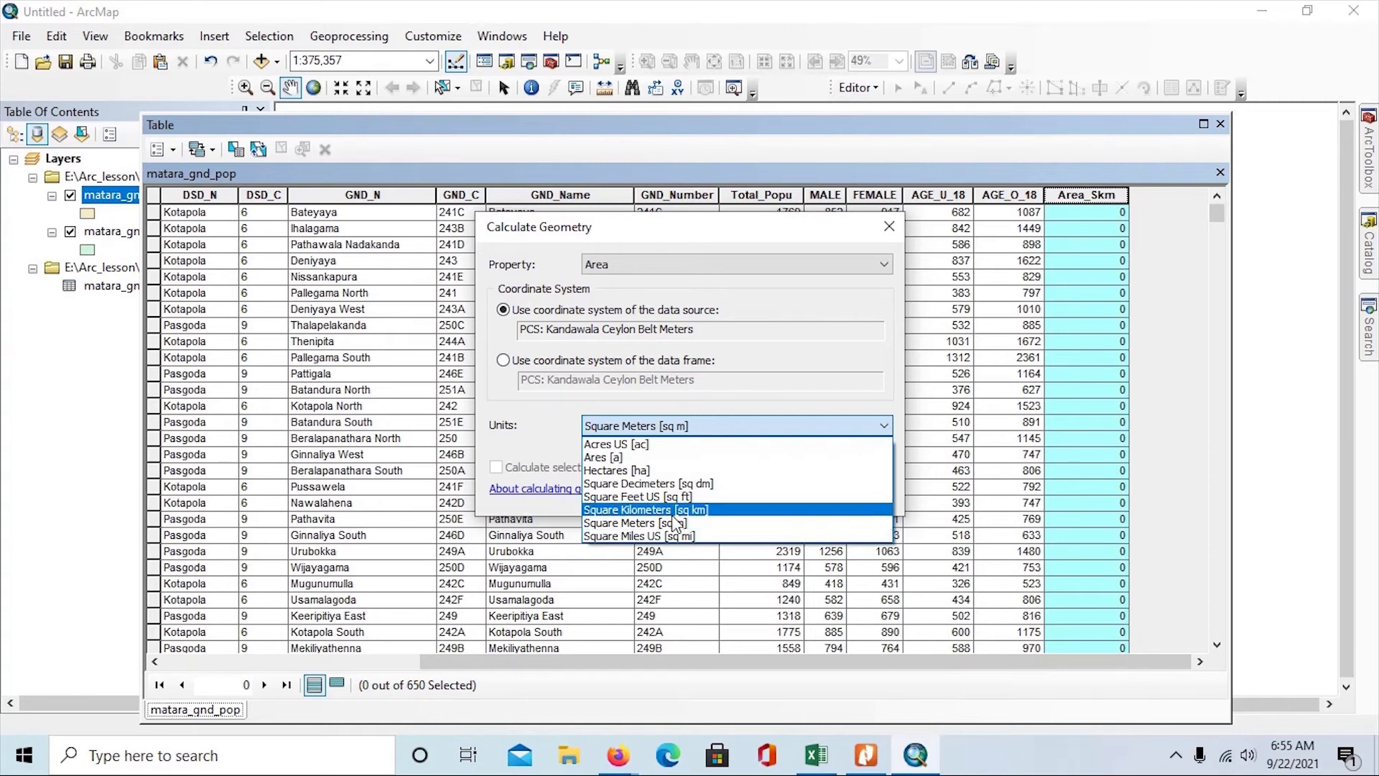
left_click(658, 510)
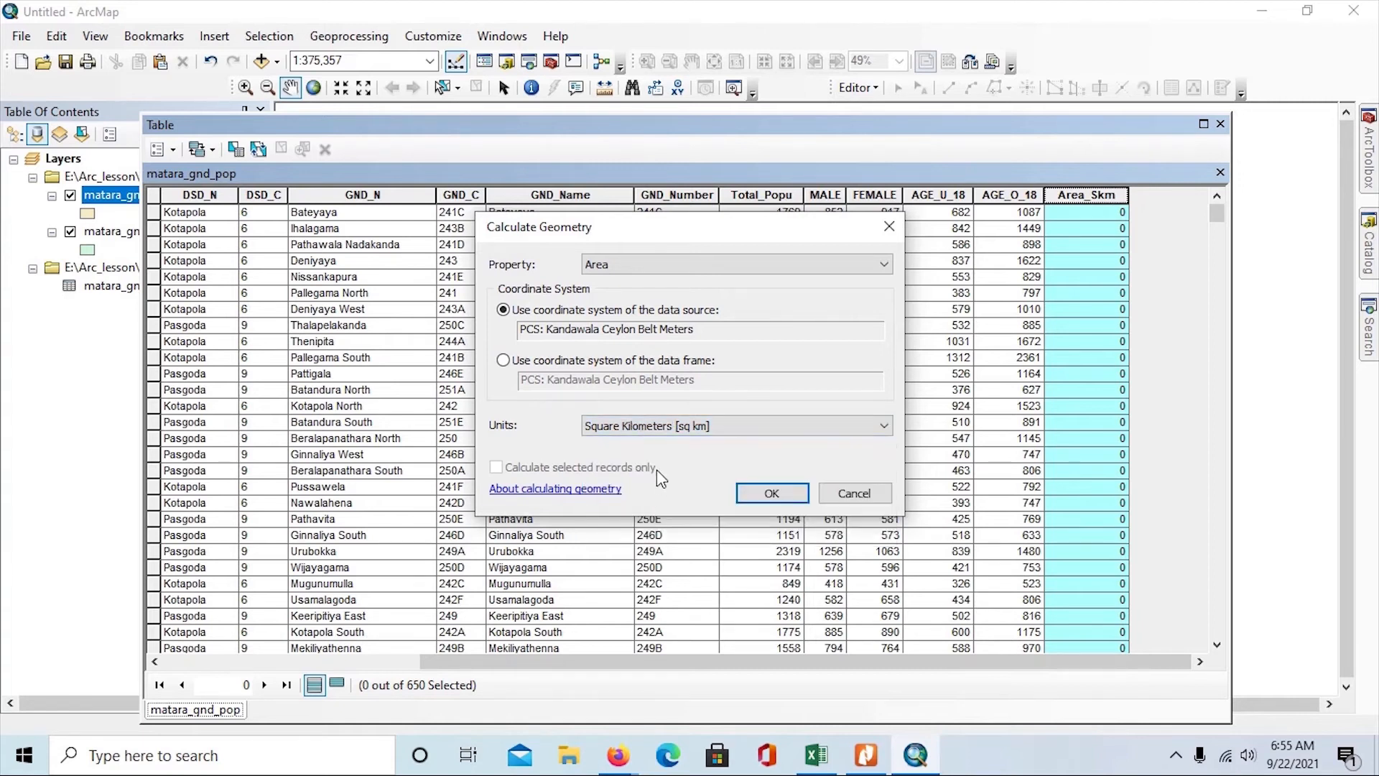
left_click(780, 496)
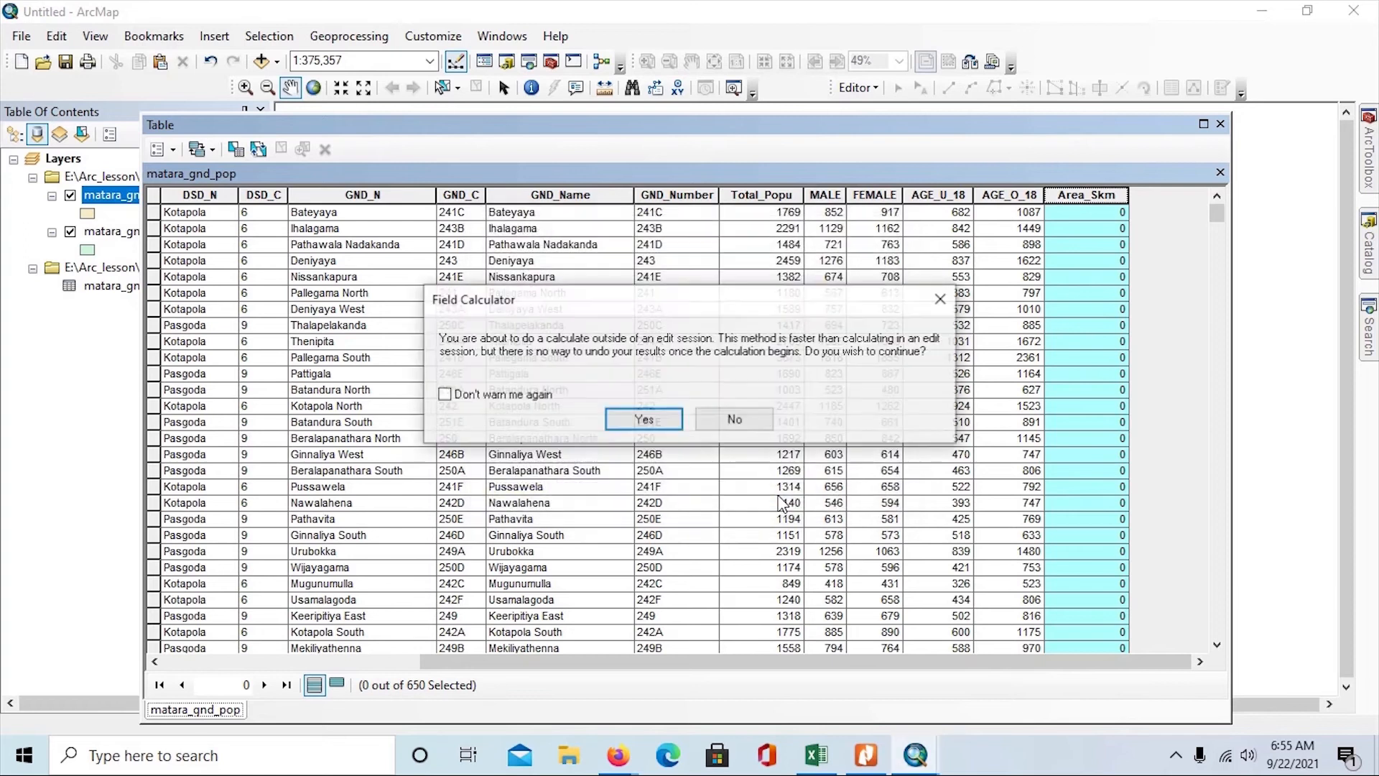
left_click(658, 420)
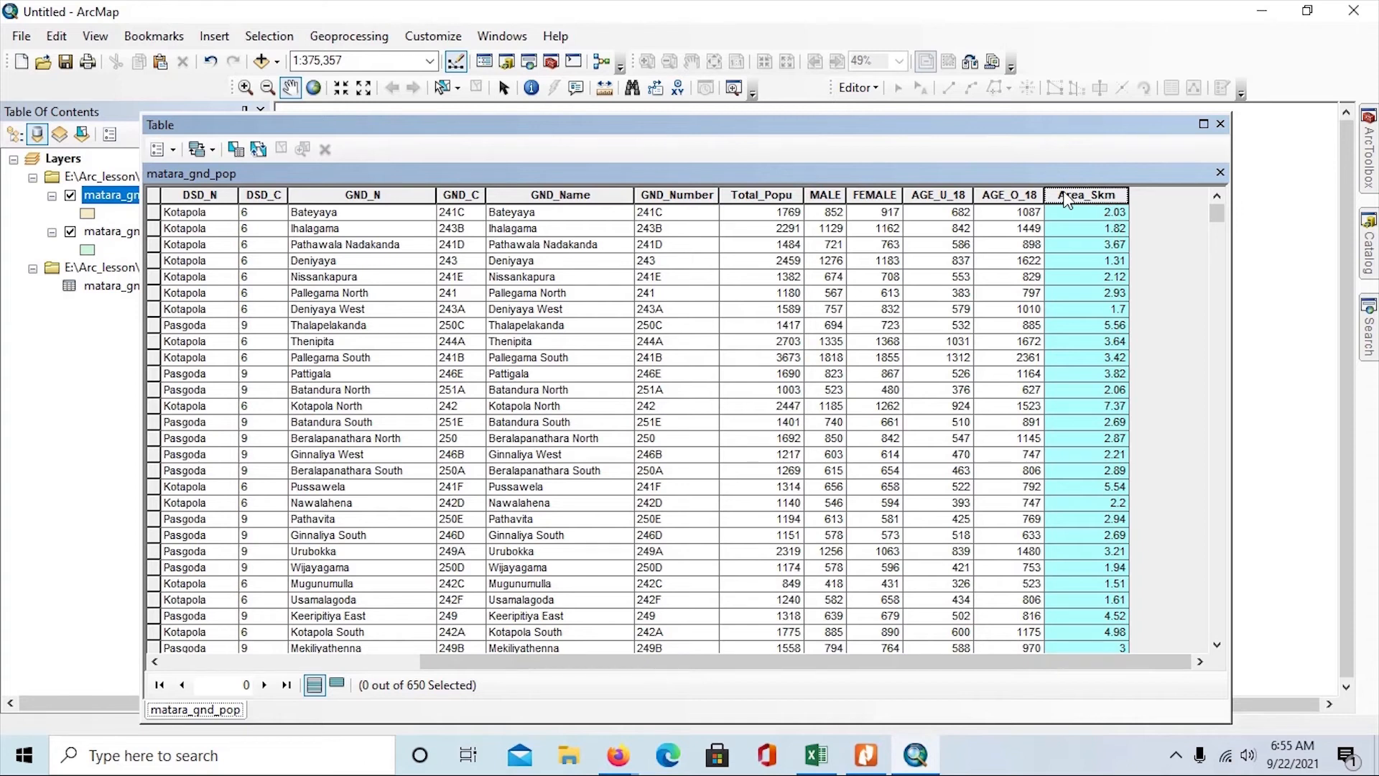
Add a Short Integer field named Pop_Den to the matara_gnd_pop table
left_click(174, 150)
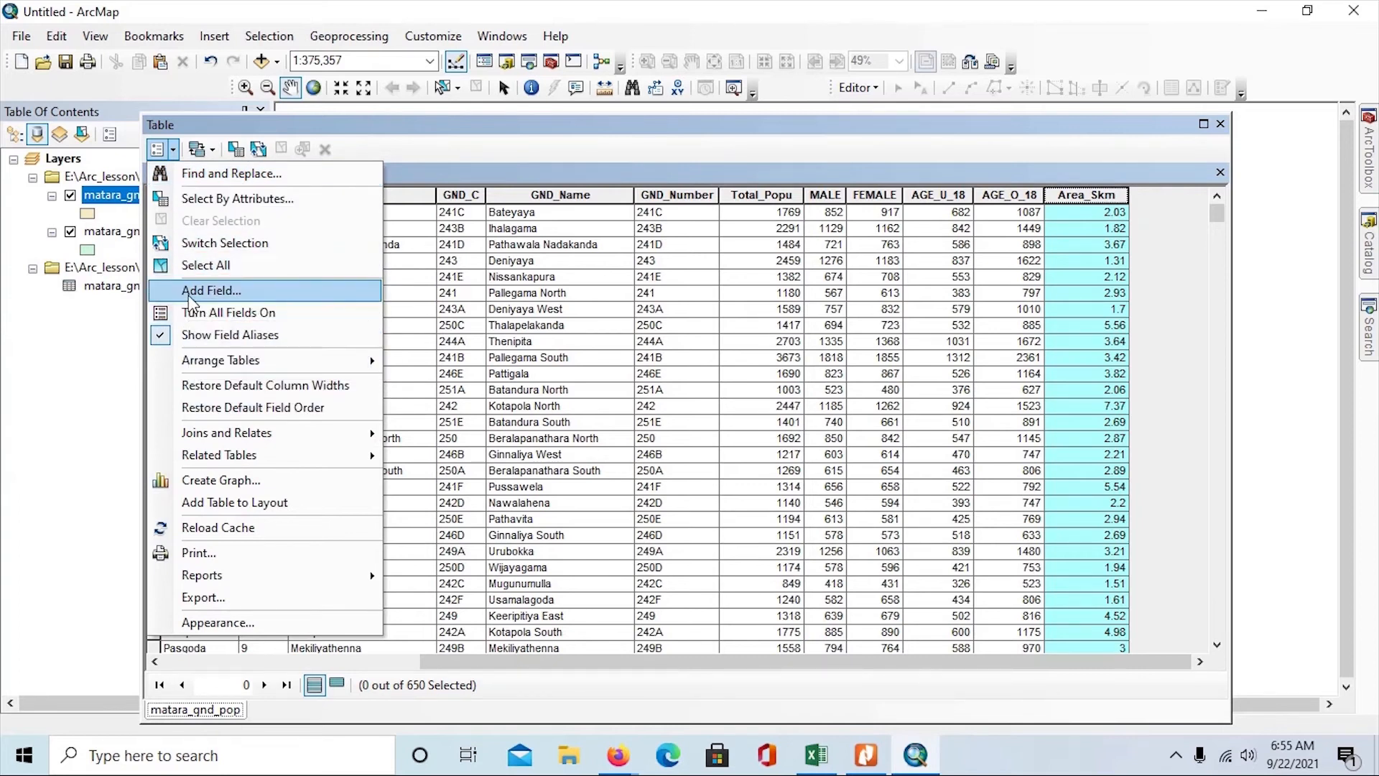
left_click(190, 299)
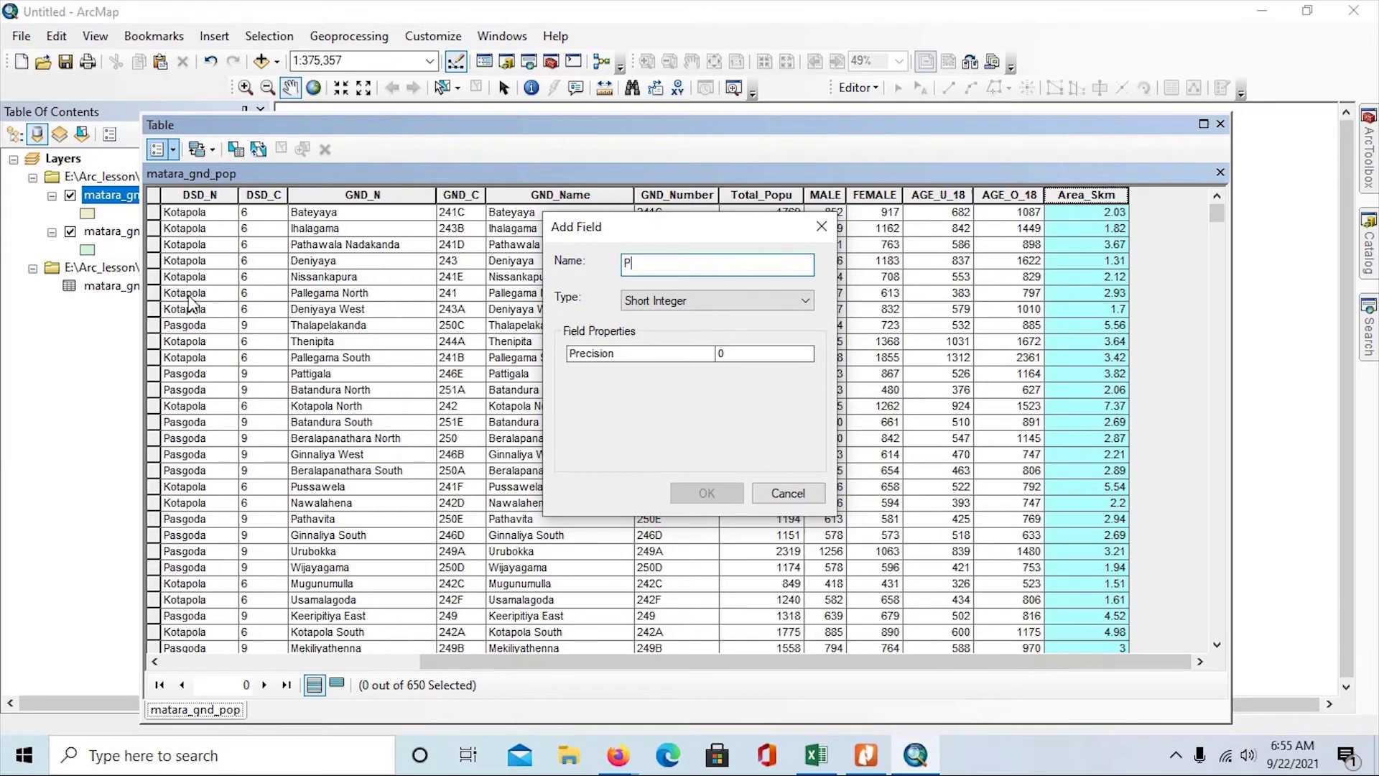
type("P")
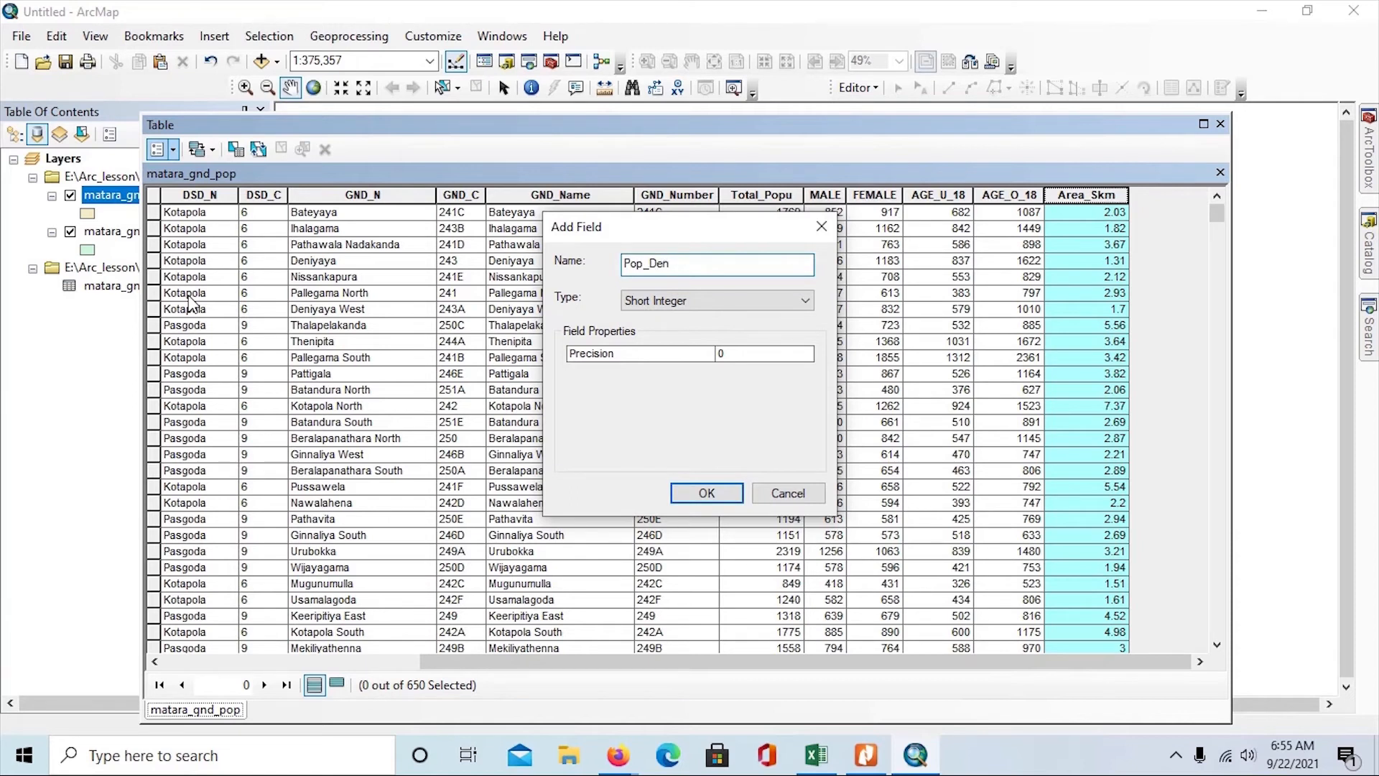
left_click(713, 307)
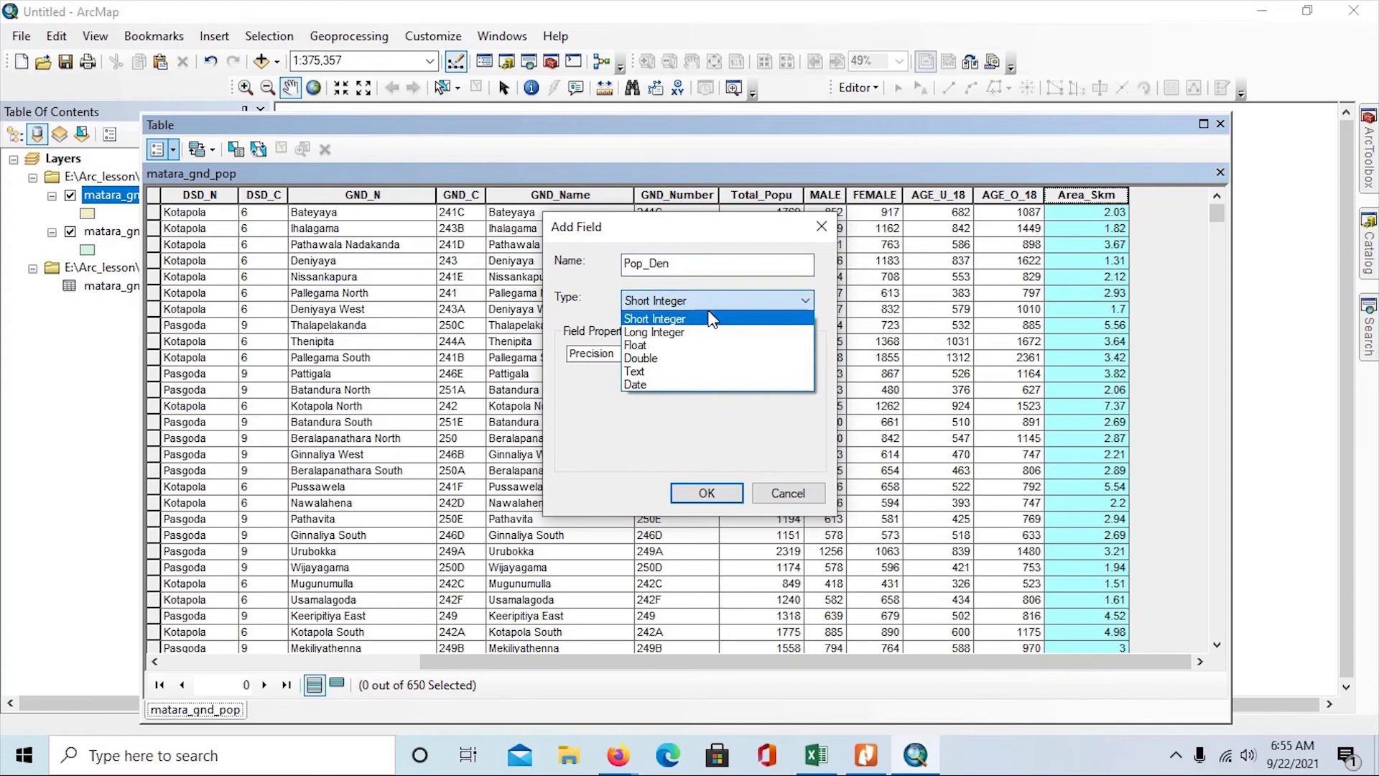
left_click(657, 318)
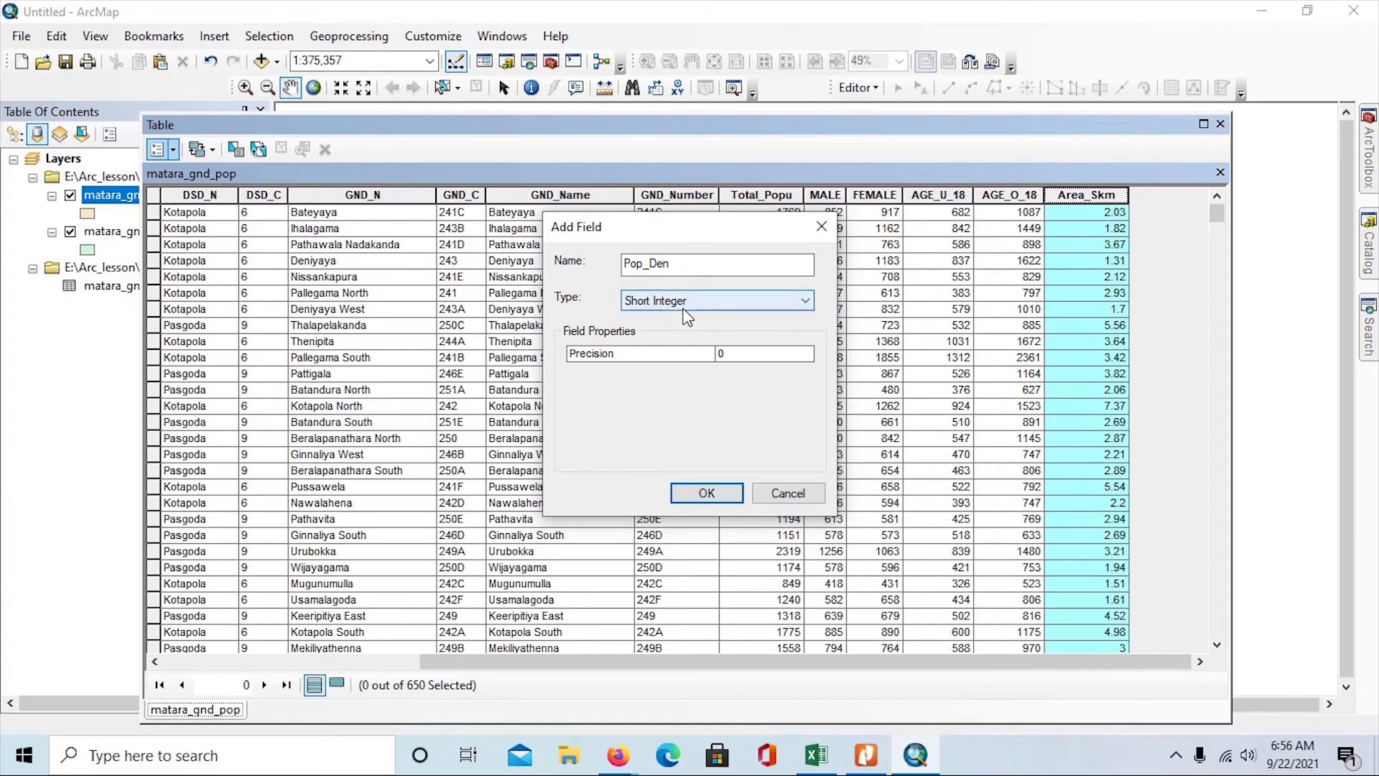
left_click(706, 495)
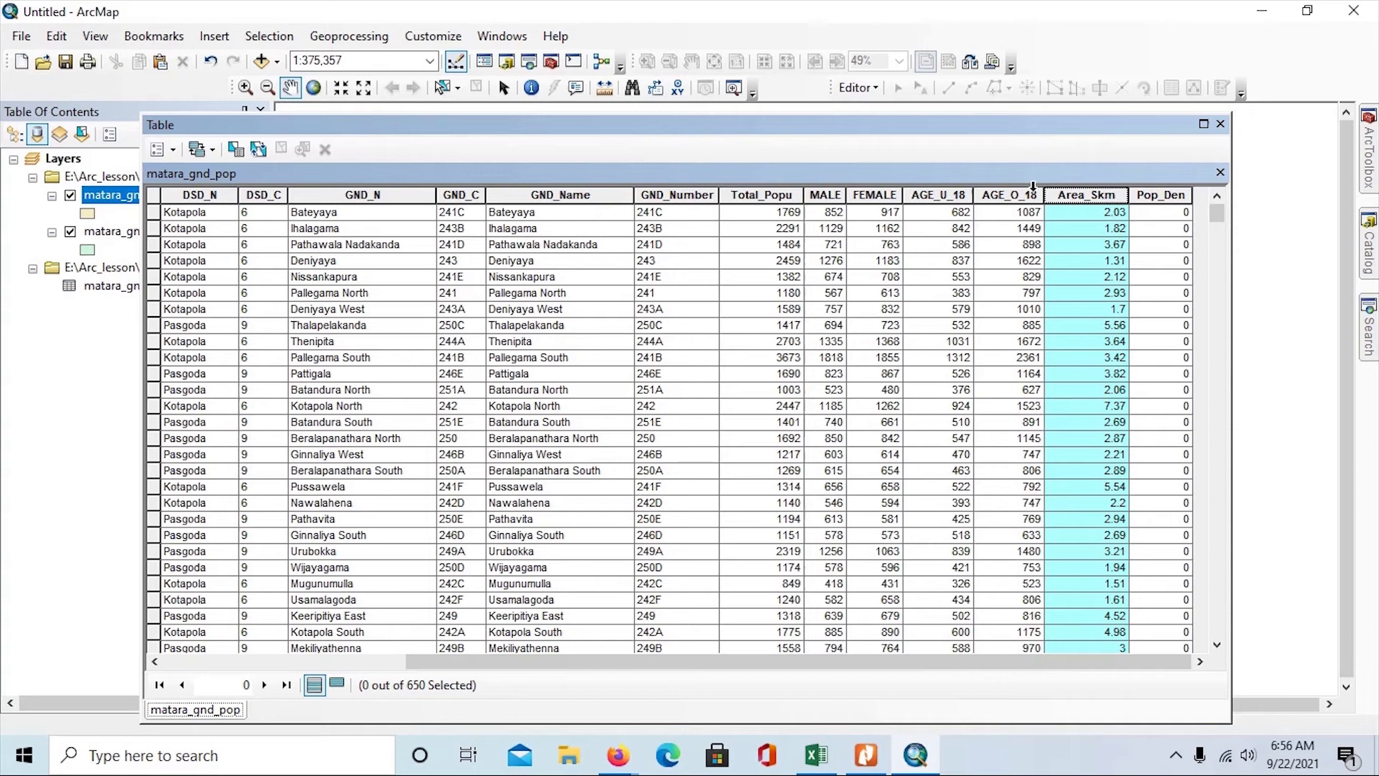
Calculate the Pop_Den field with the expression [Total_Popu] / [Area_Skm] outside an edit session, and close the attribute table
left_click(774, 196)
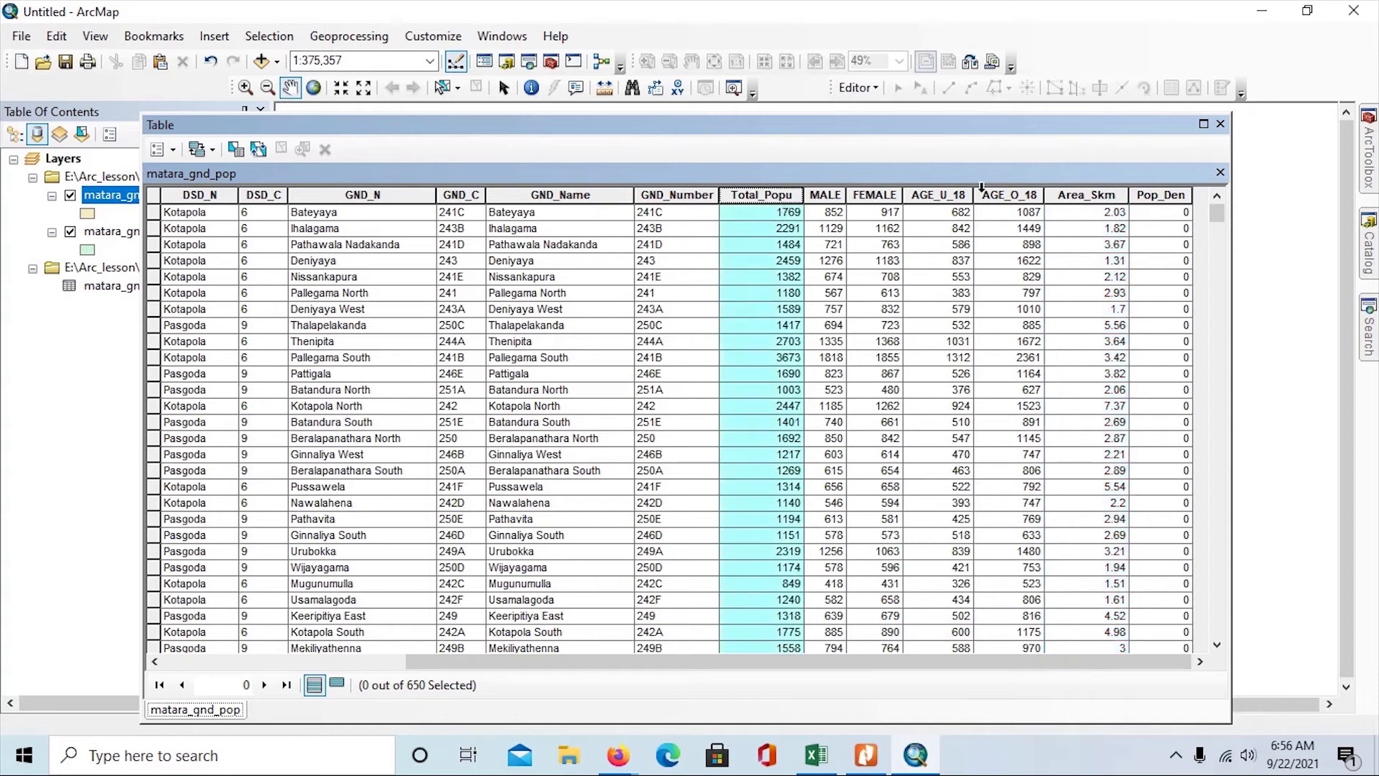
left_click(1105, 195)
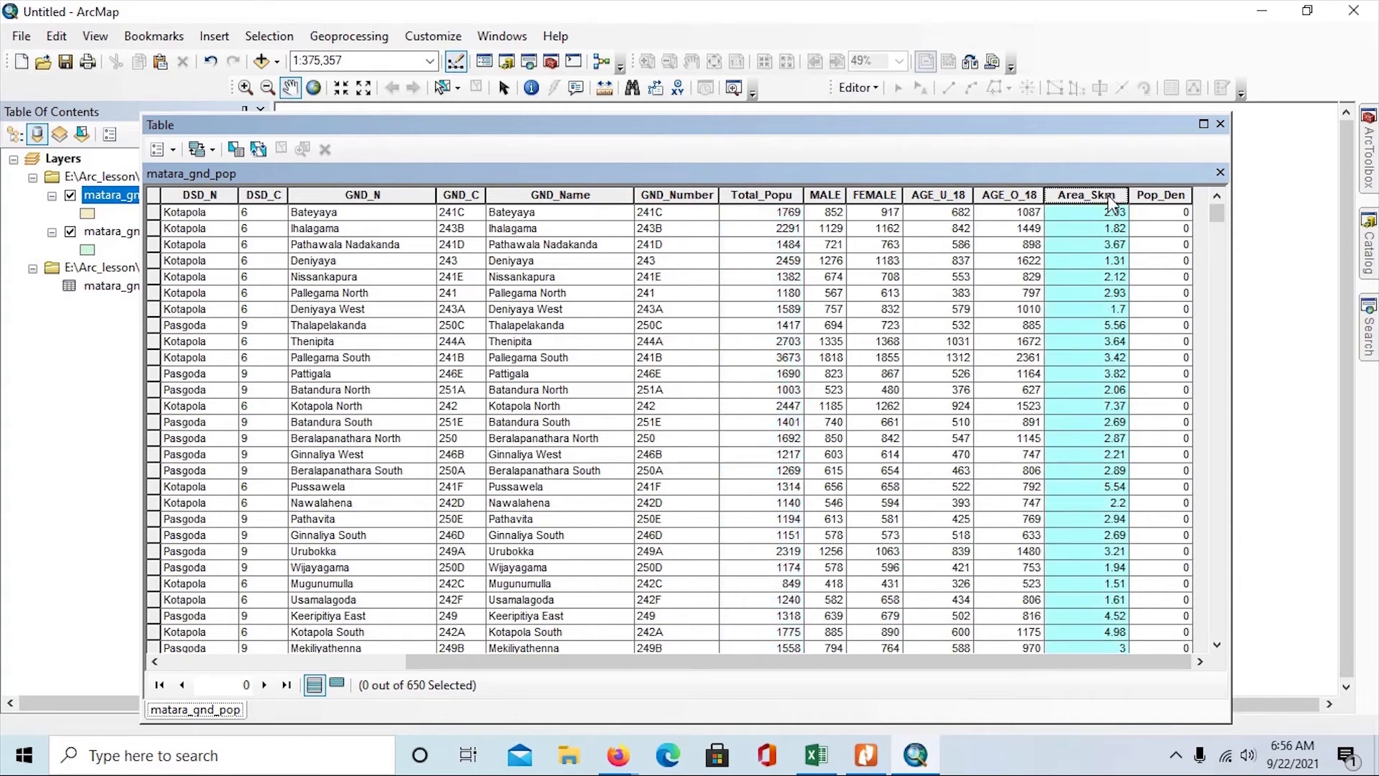
left_click(1150, 192)
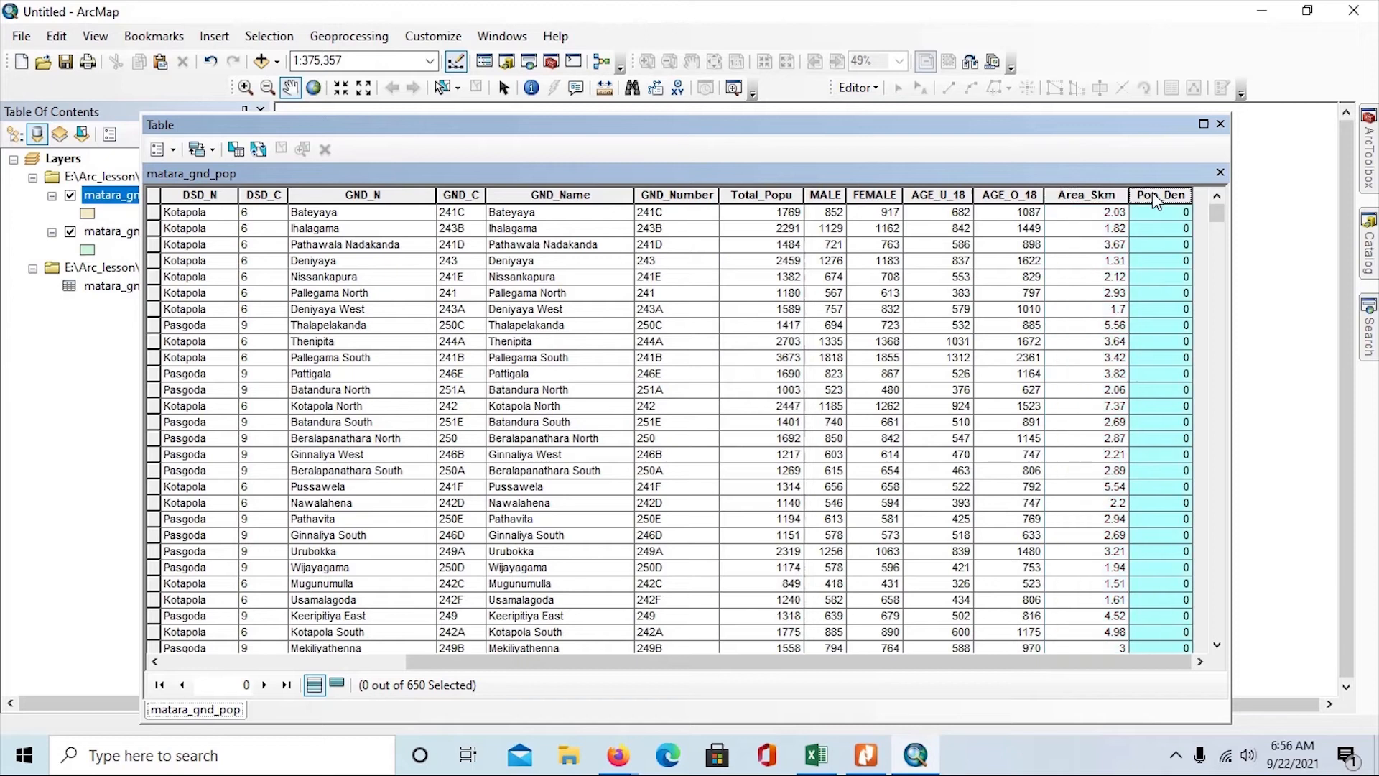
right_click(1153, 192)
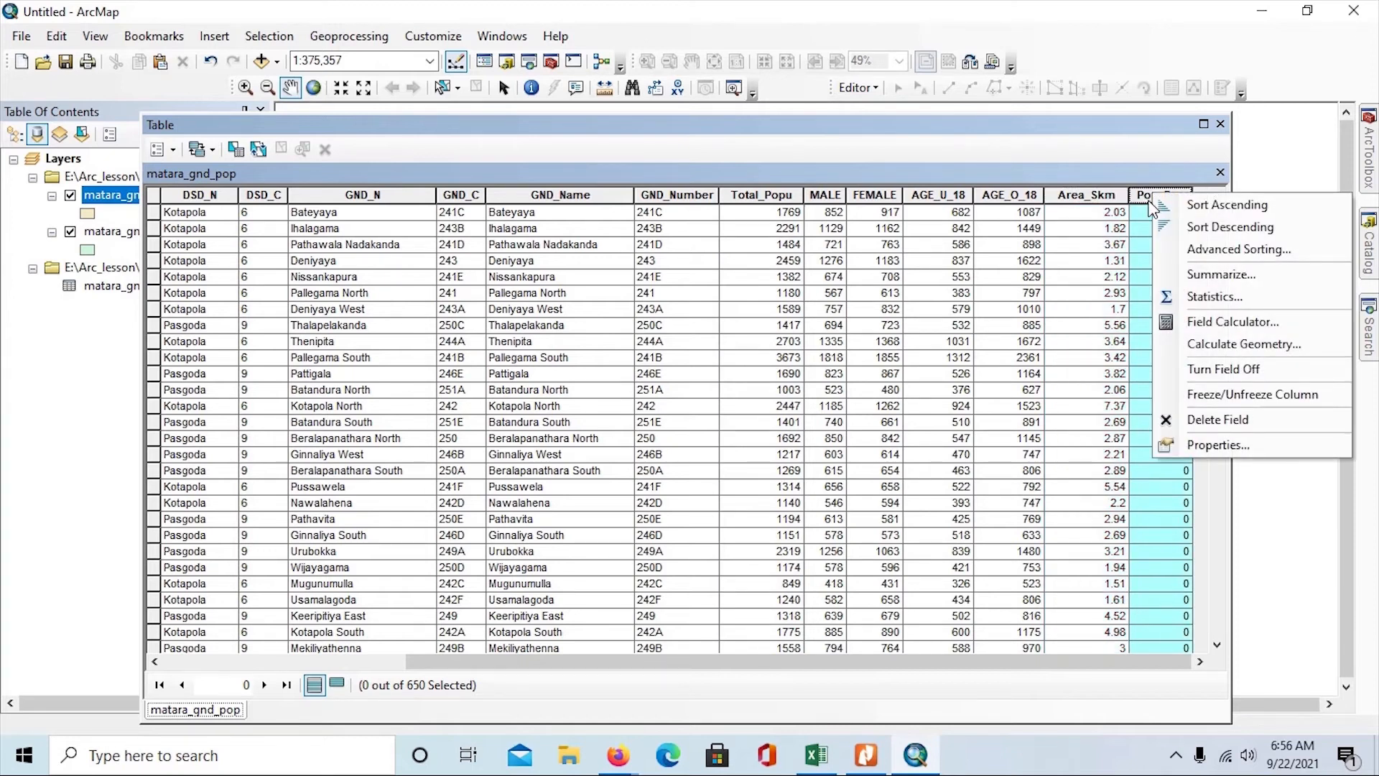
left_click(1186, 324)
left_click(644, 420)
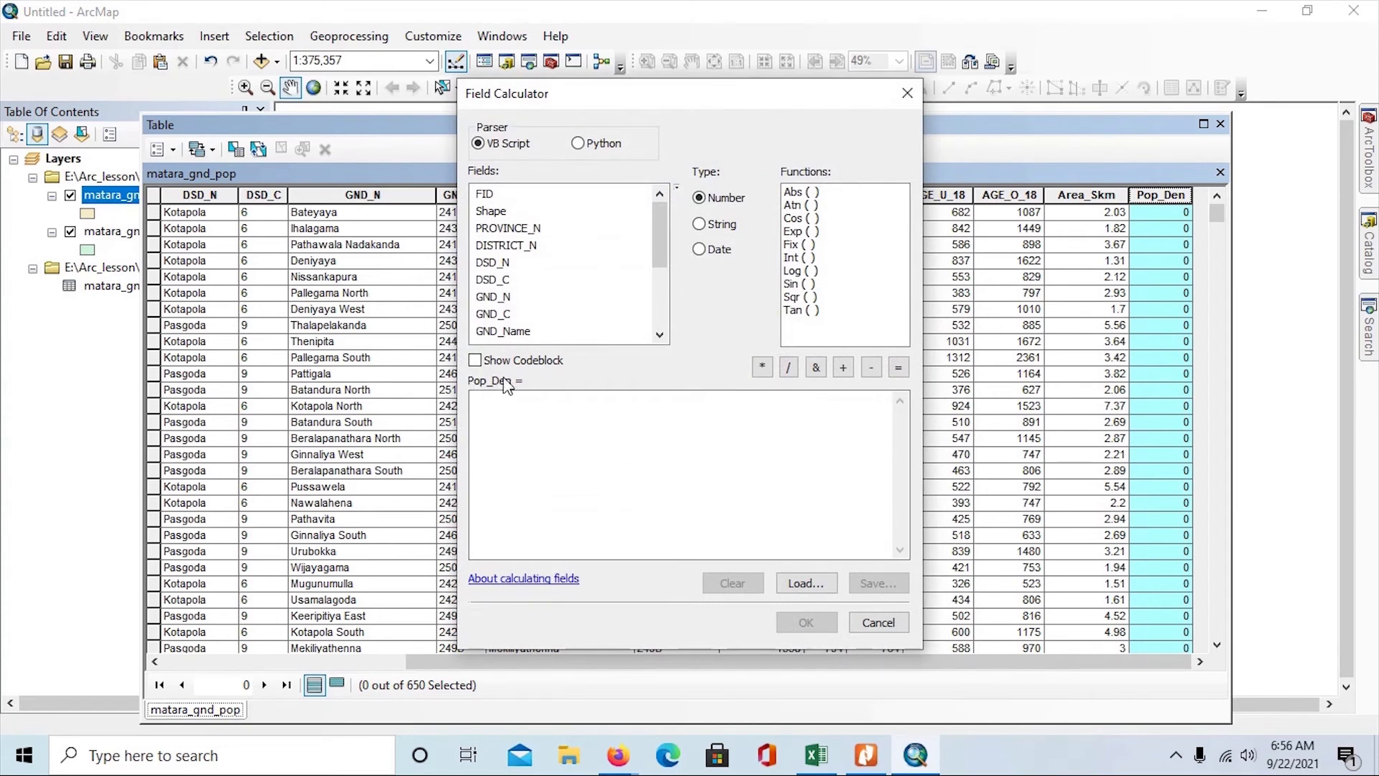
left_click_drag(734, 106, 496, 130)
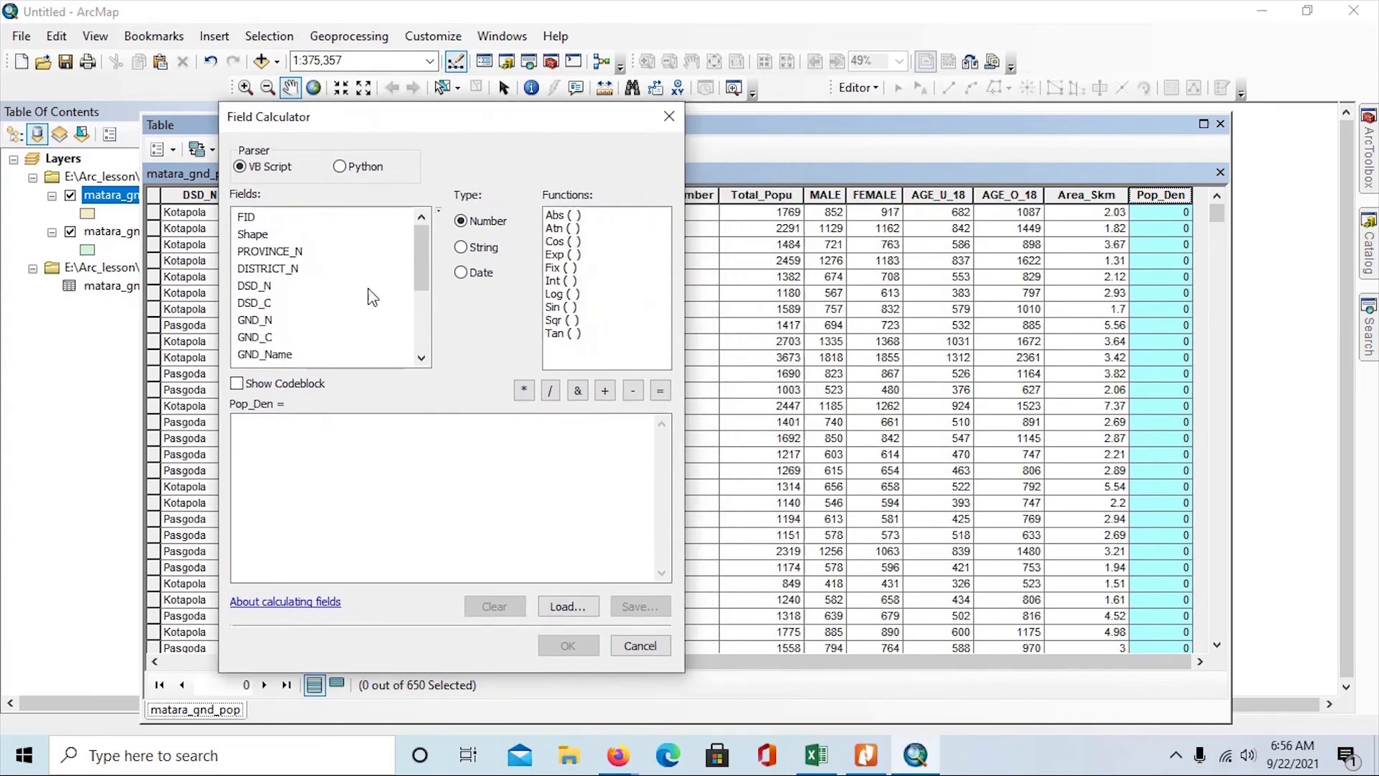
left_click_drag(424, 262, 424, 346)
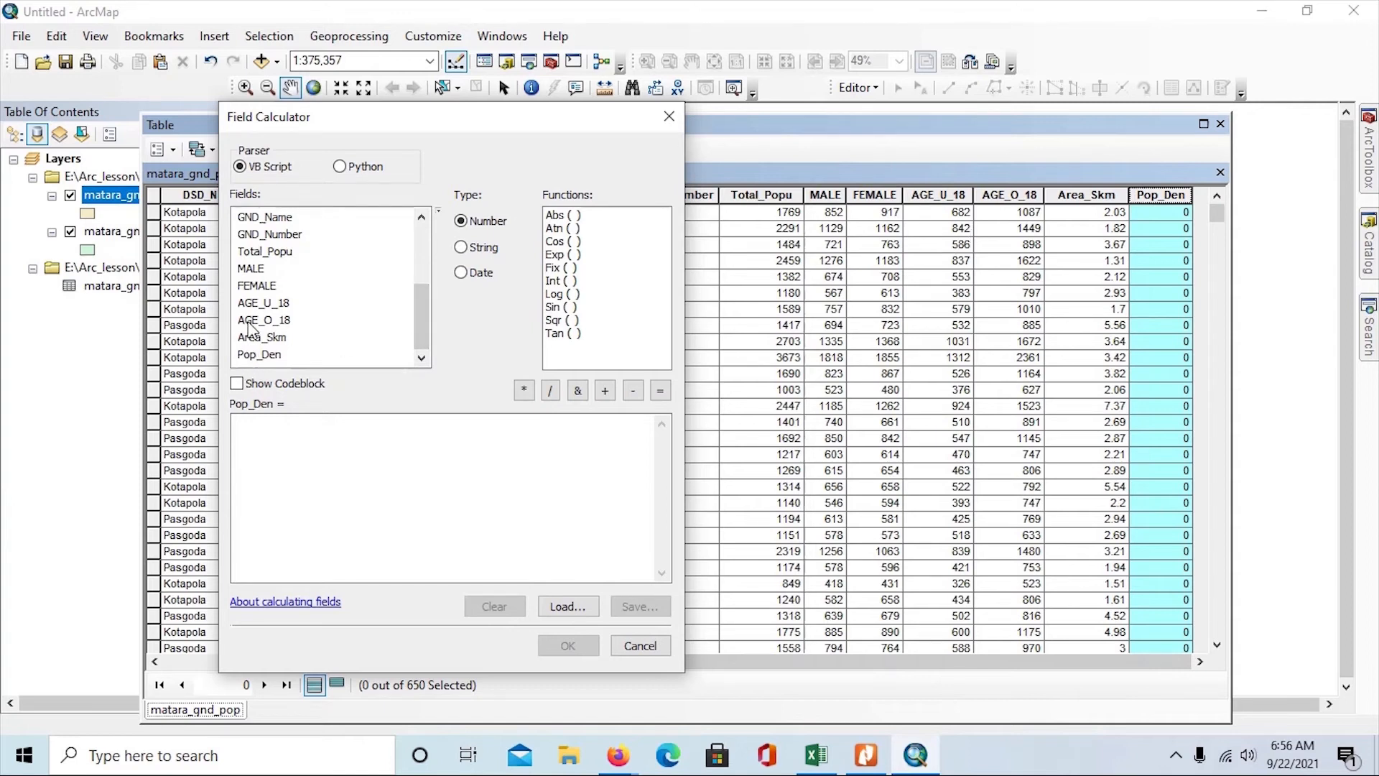
double_click(253, 256)
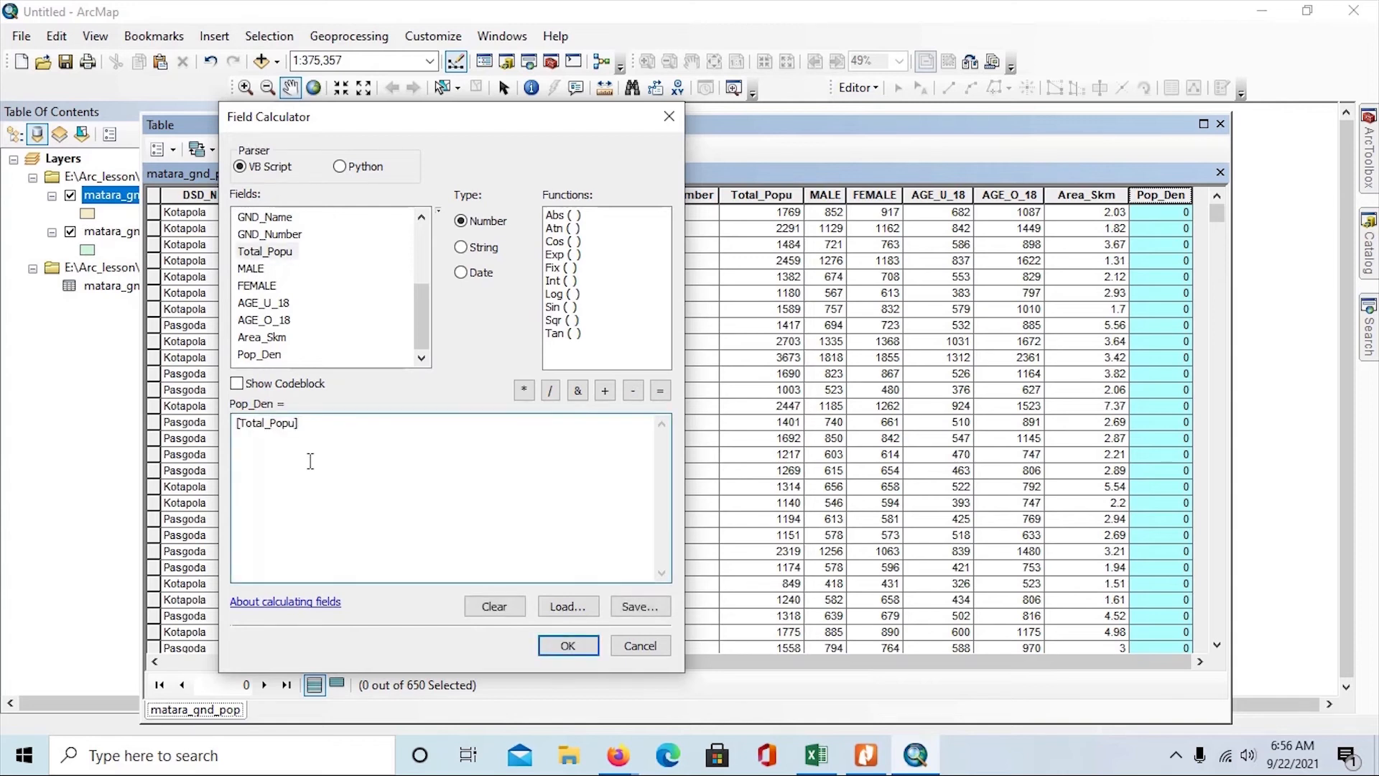
left_click(551, 391)
double_click(256, 339)
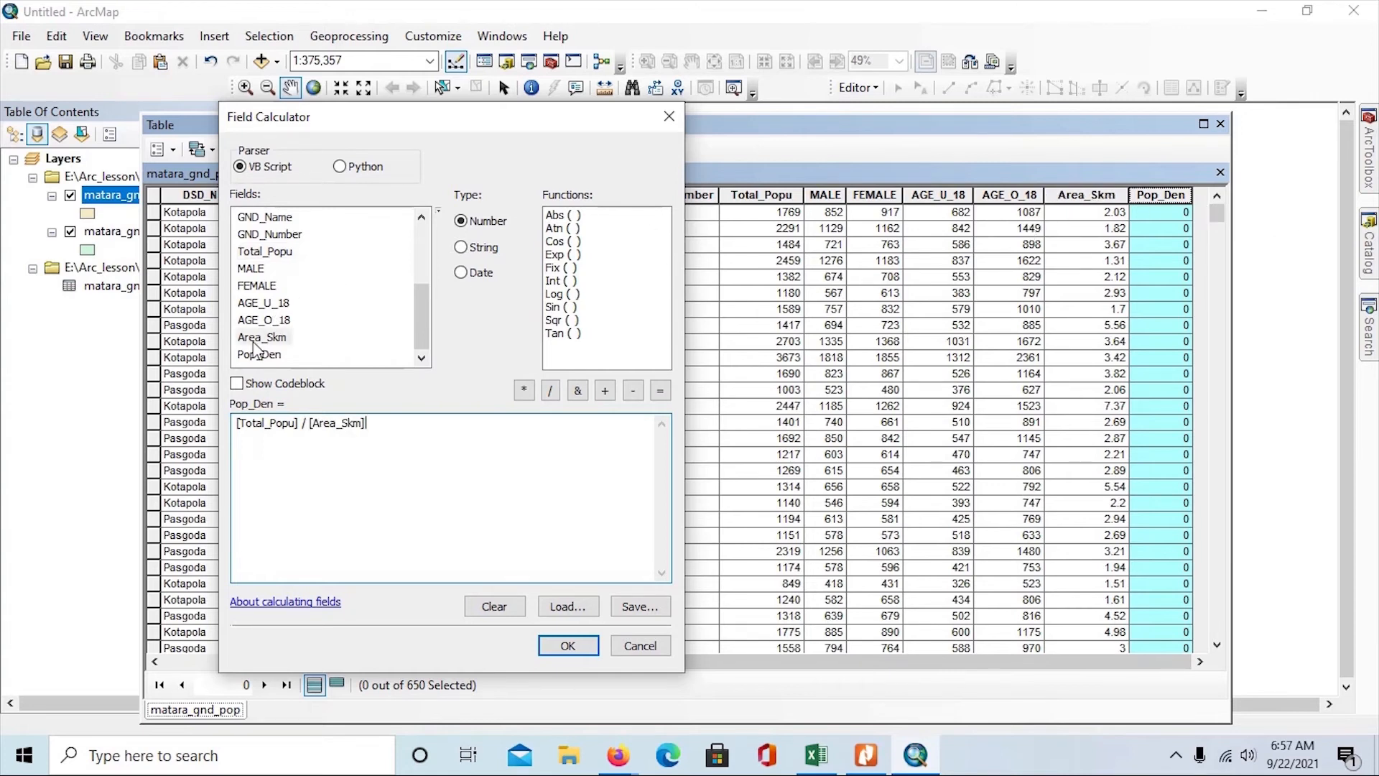
left_click(567, 646)
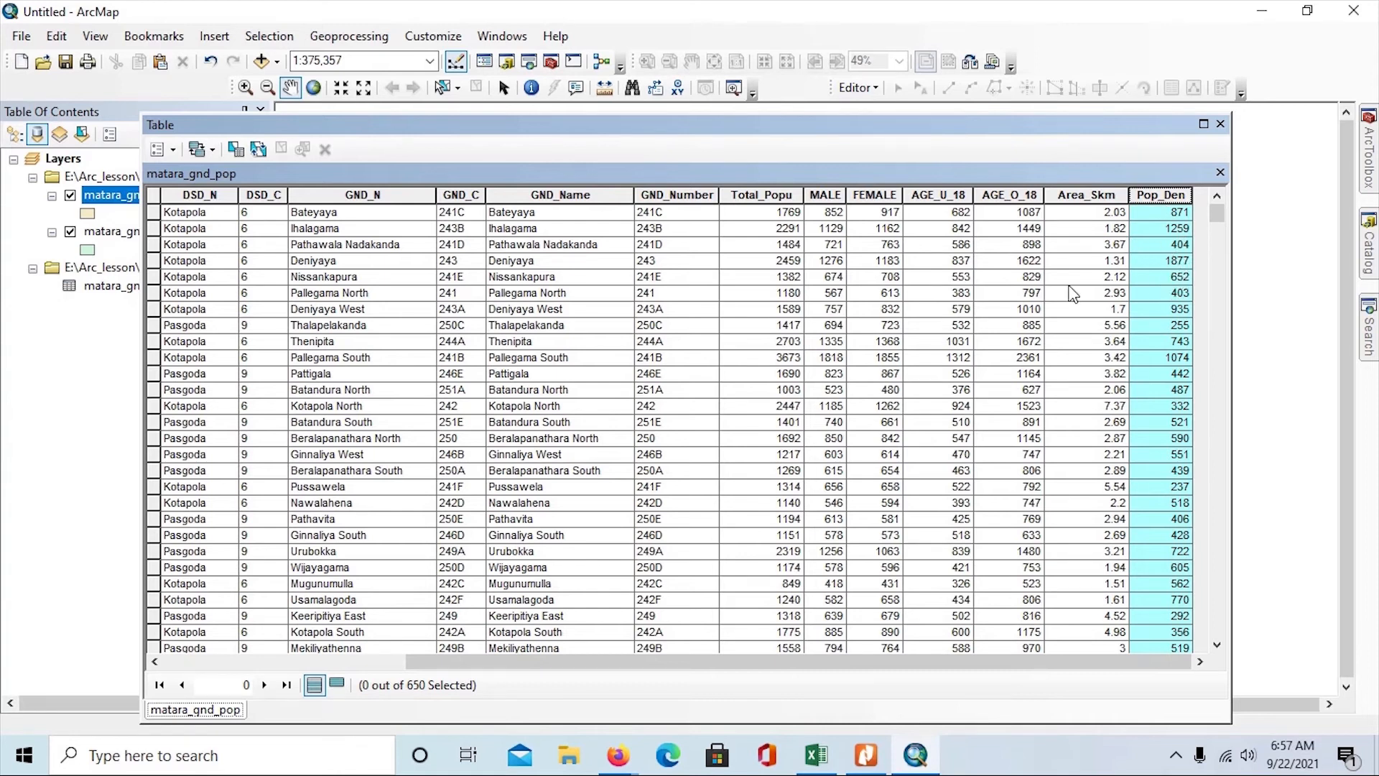
left_click(1222, 124)
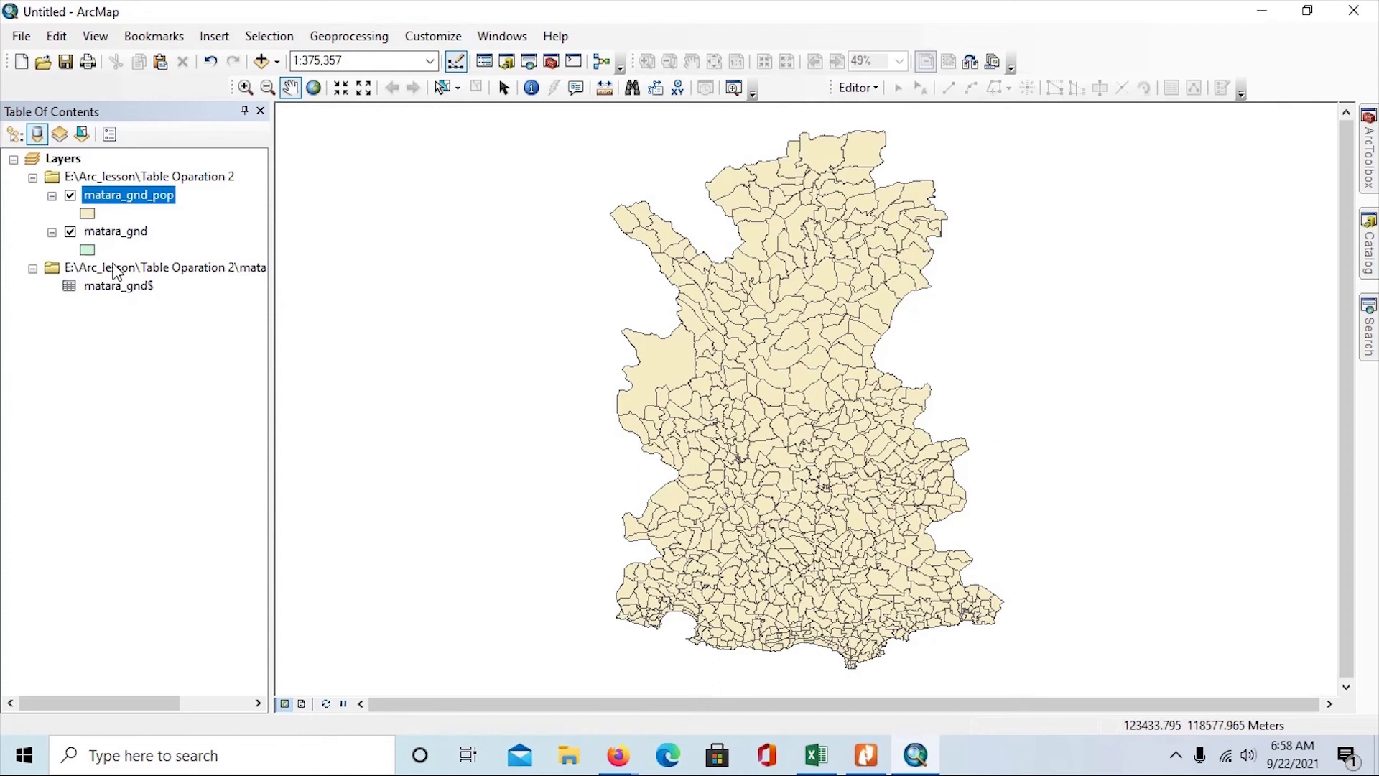
Symbolize matara_gnd_pop with graduated colors using Total_Popu normalized by Area_Skm in 5 classes, and apply it to the map
right_click(103, 203)
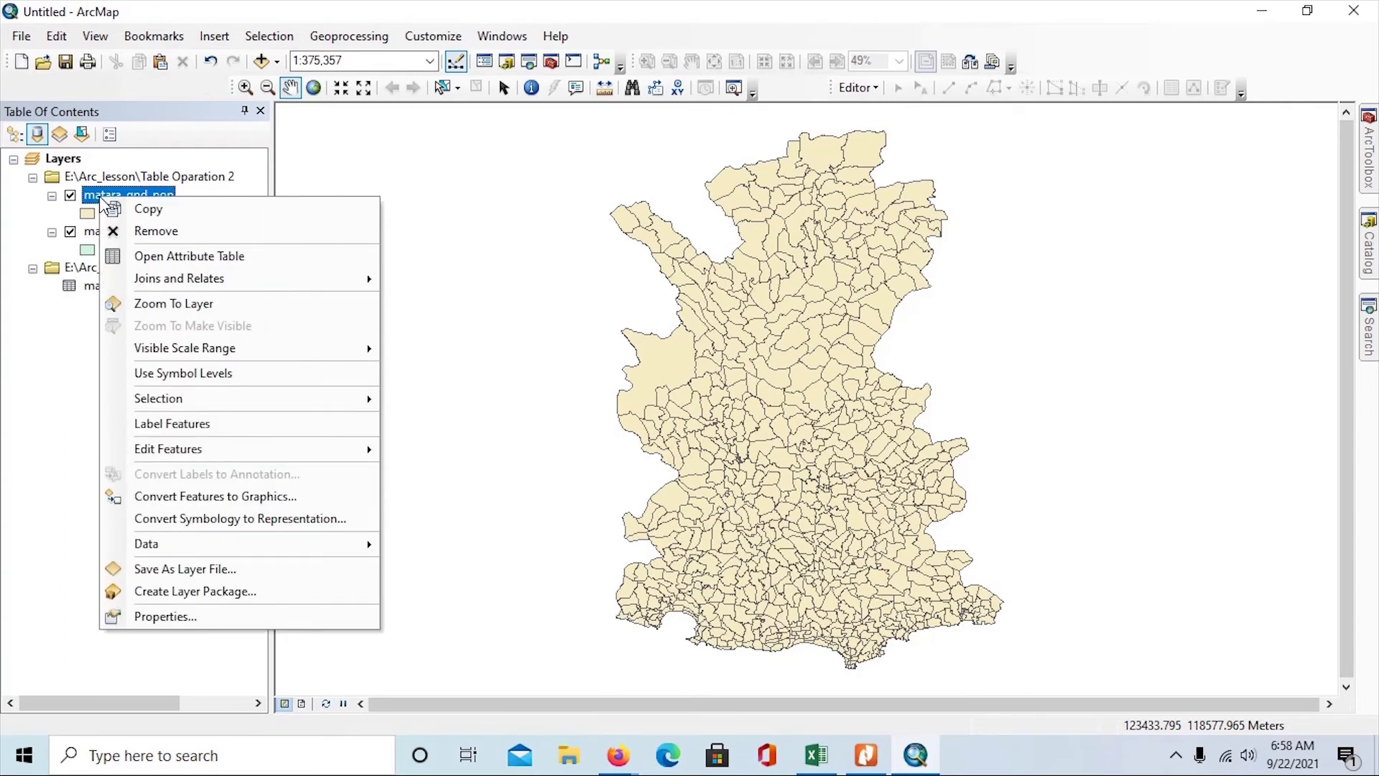
left_click(187, 615)
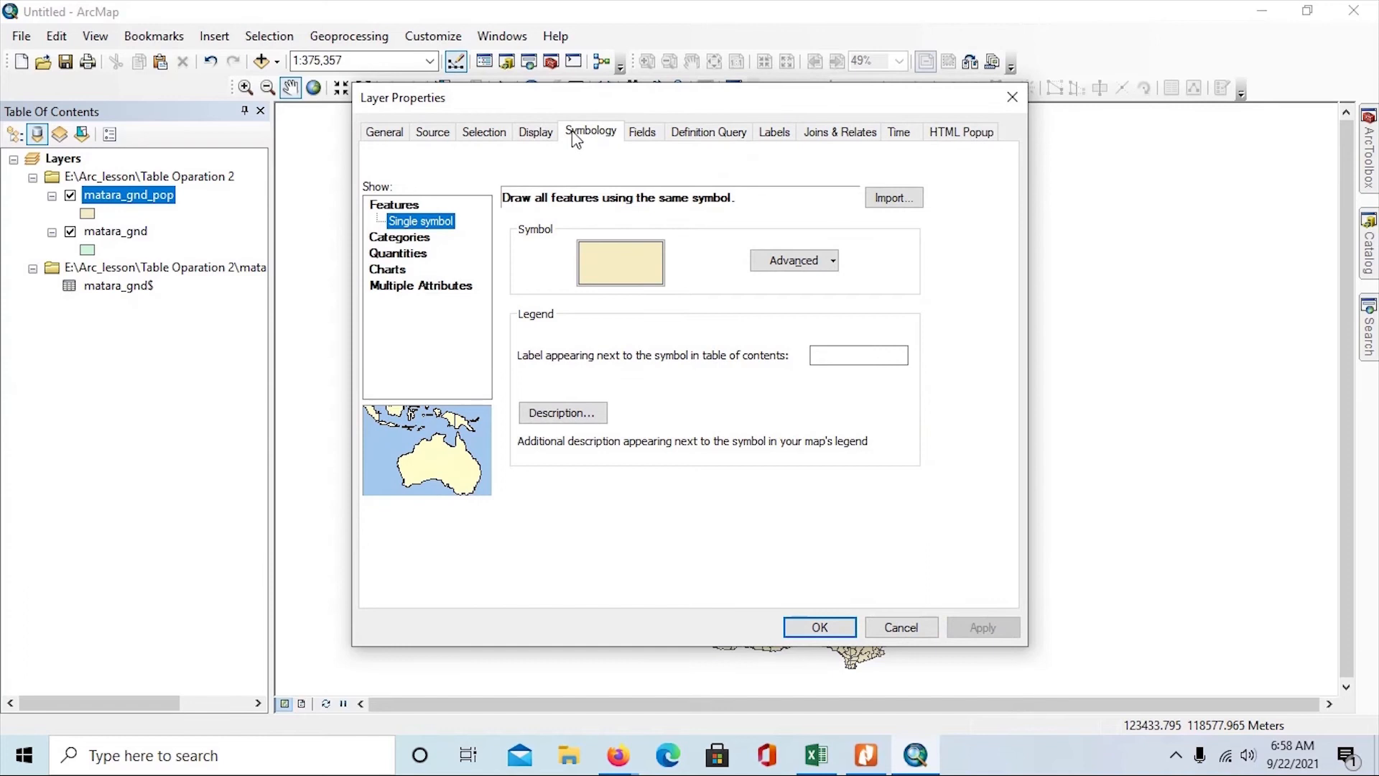
left_click(397, 256)
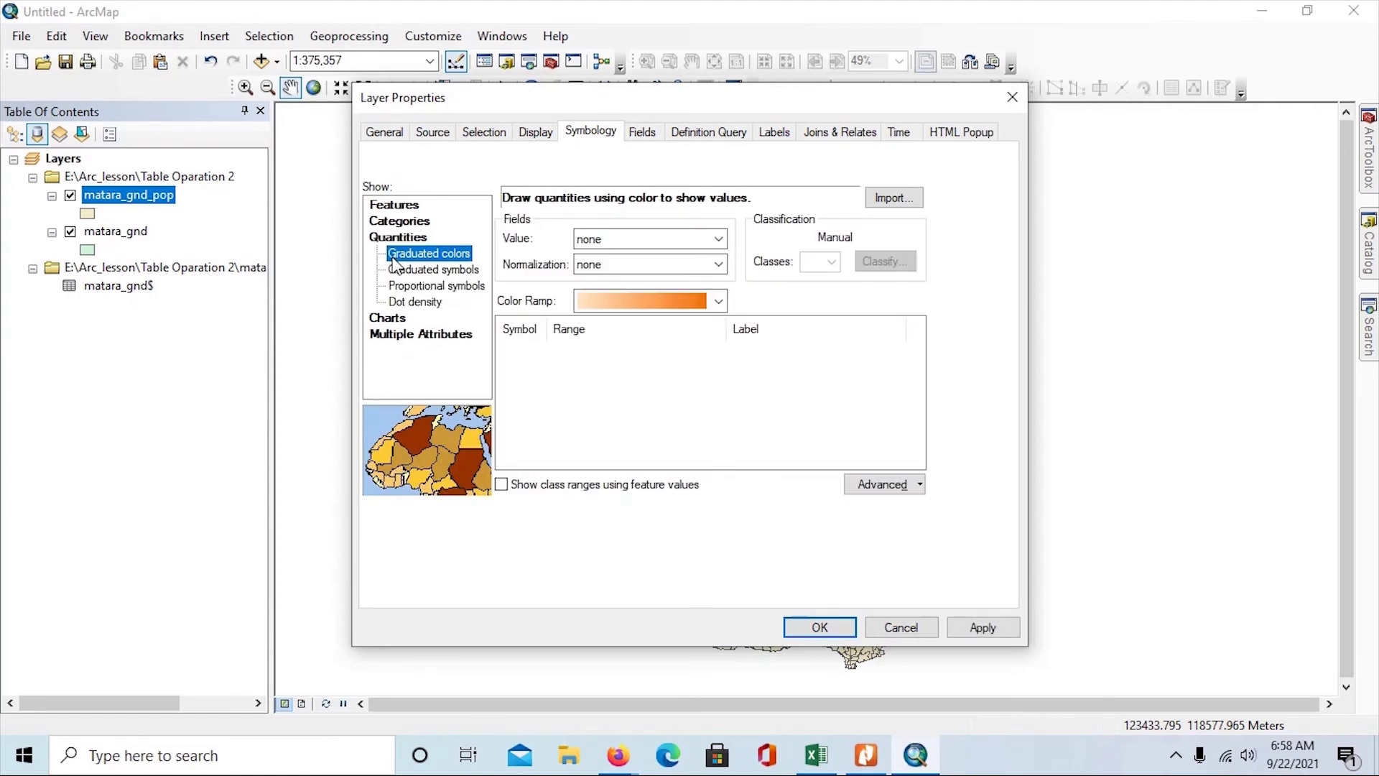
left_click(718, 239)
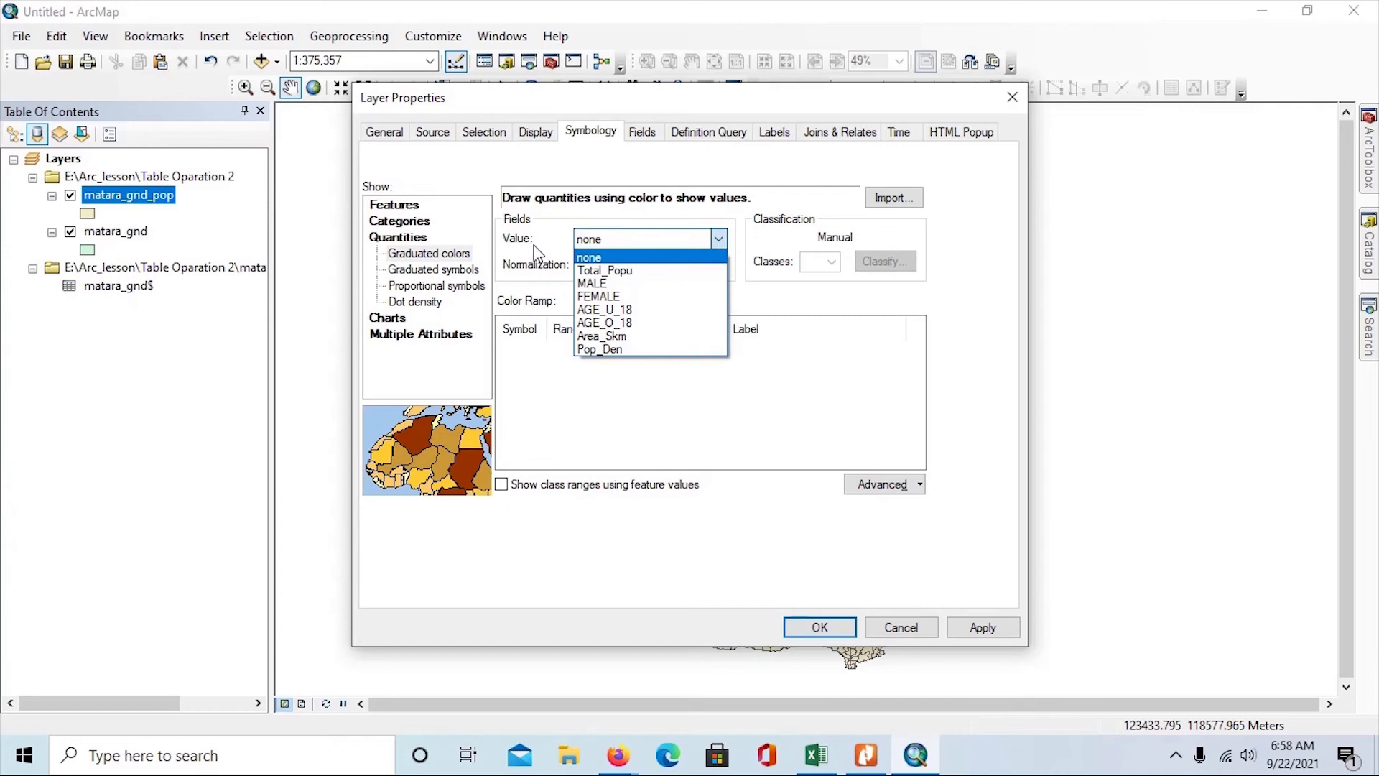
left_click(596, 273)
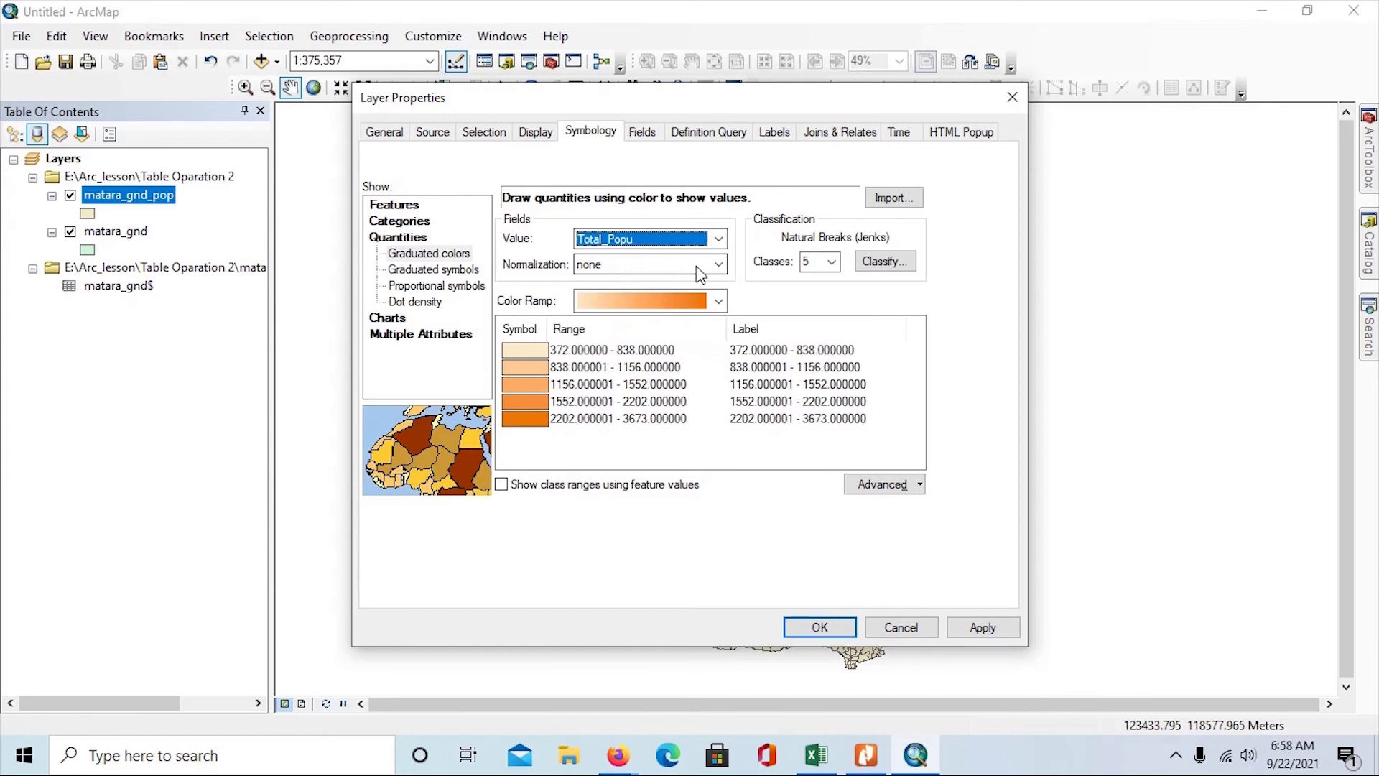
left_click(718, 264)
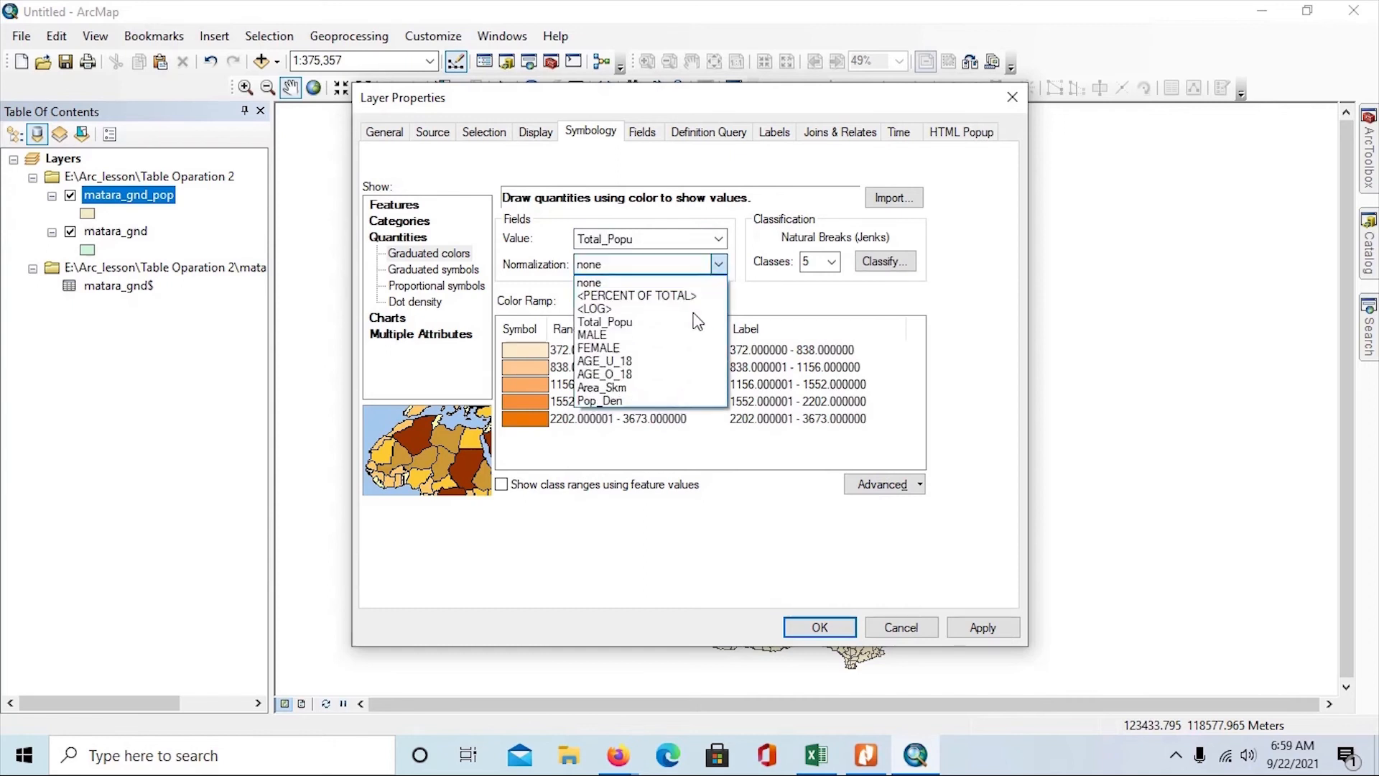
left_click(663, 388)
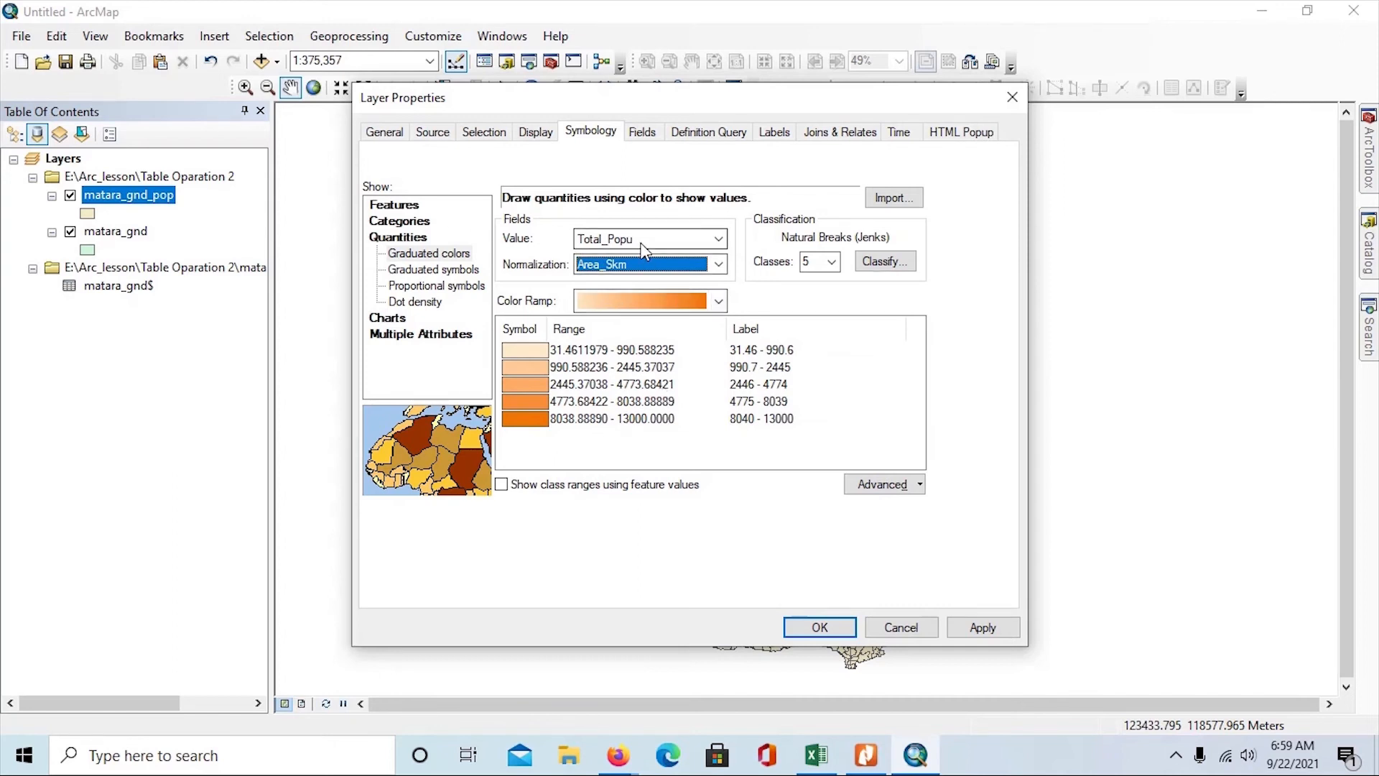
left_click(832, 262)
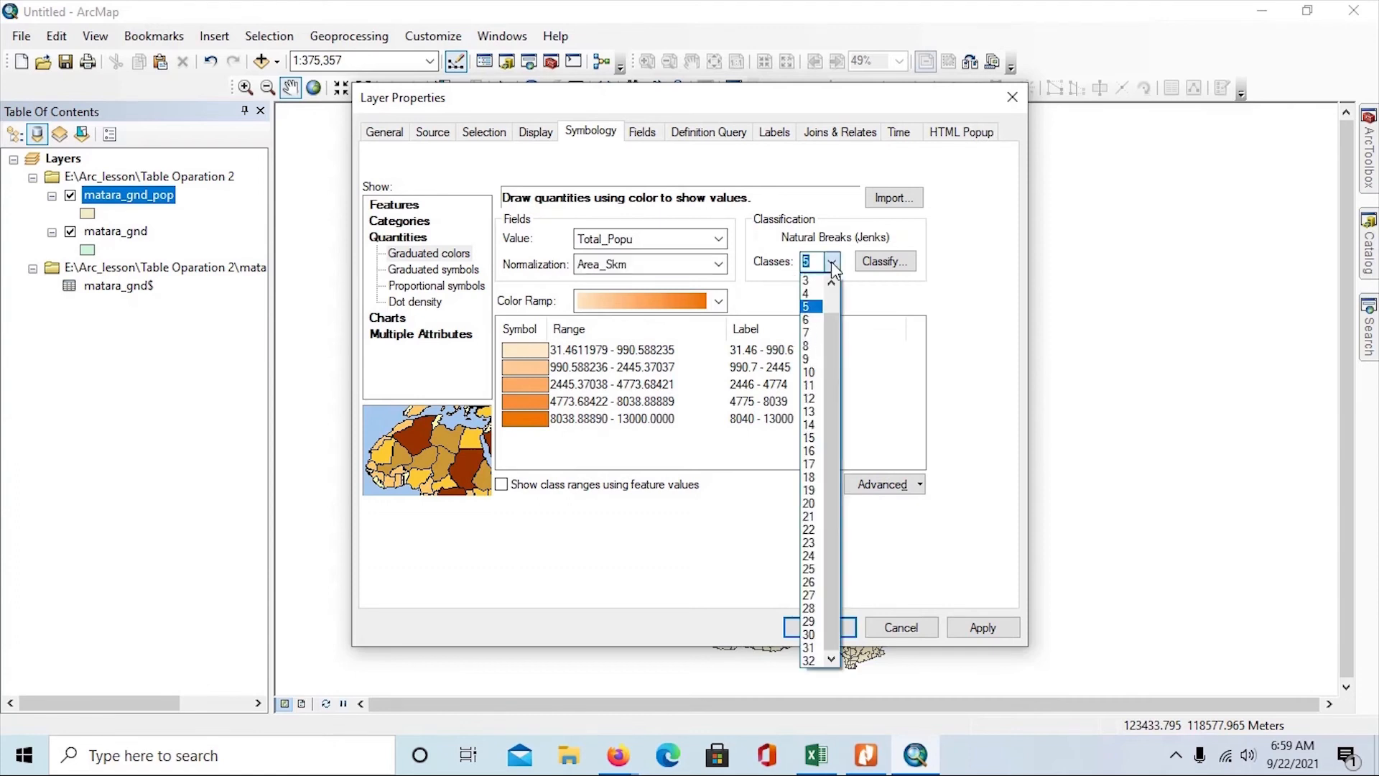
left_click(809, 308)
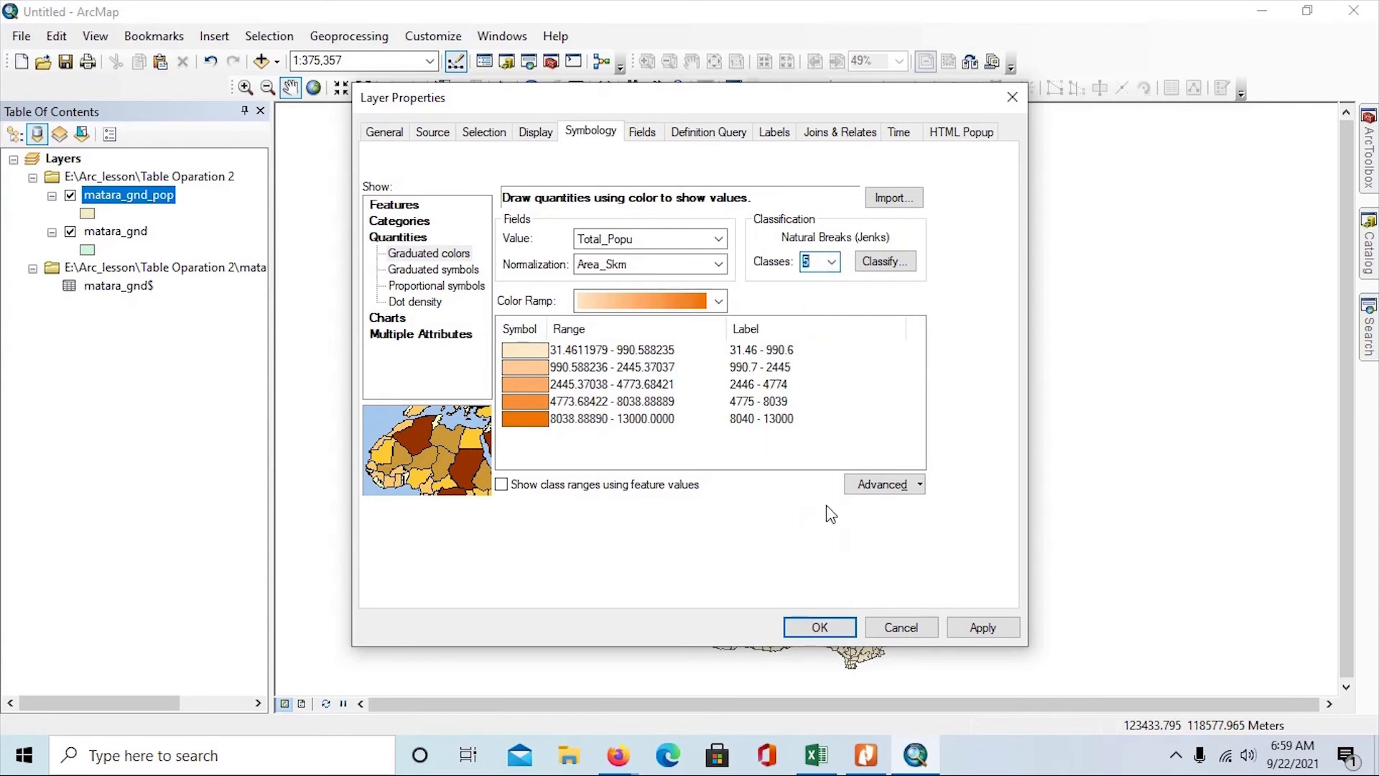
left_click(981, 629)
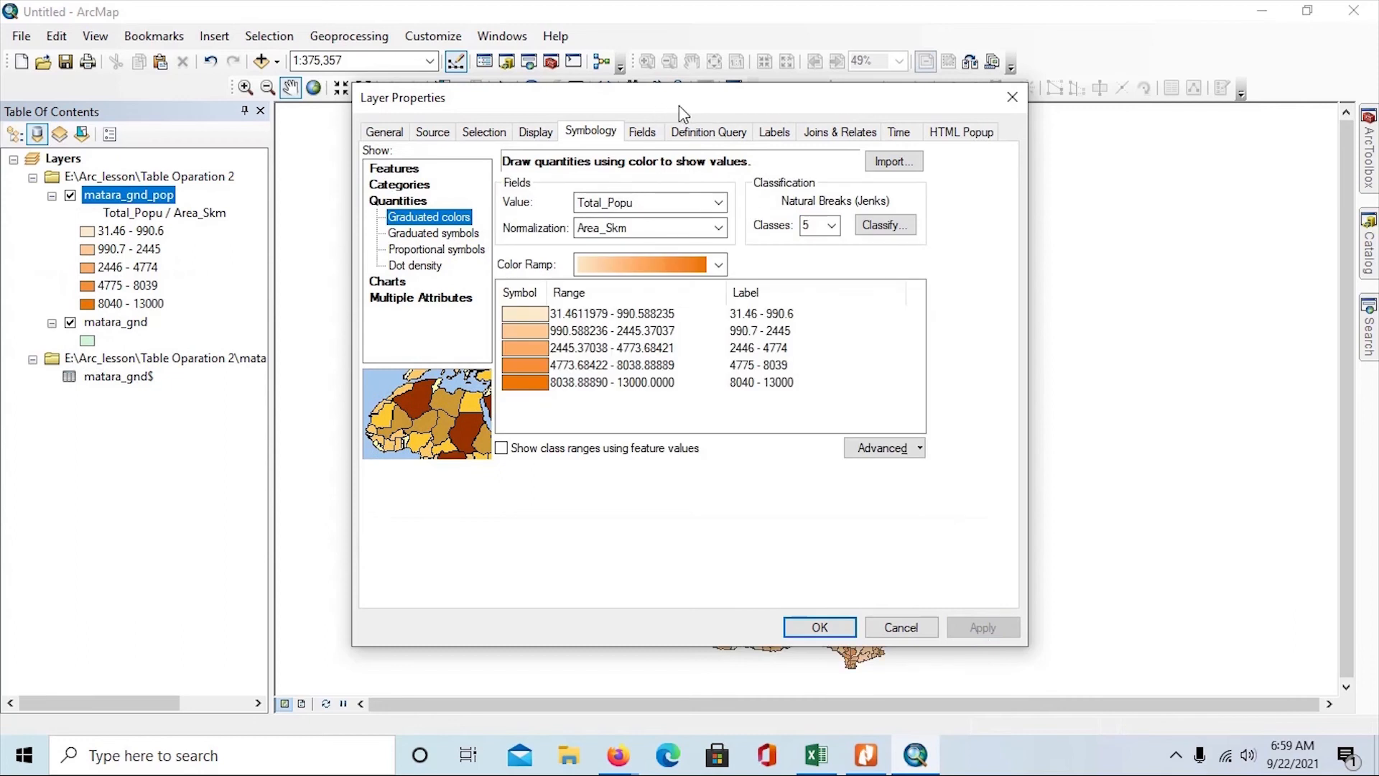
left_click(1010, 99)
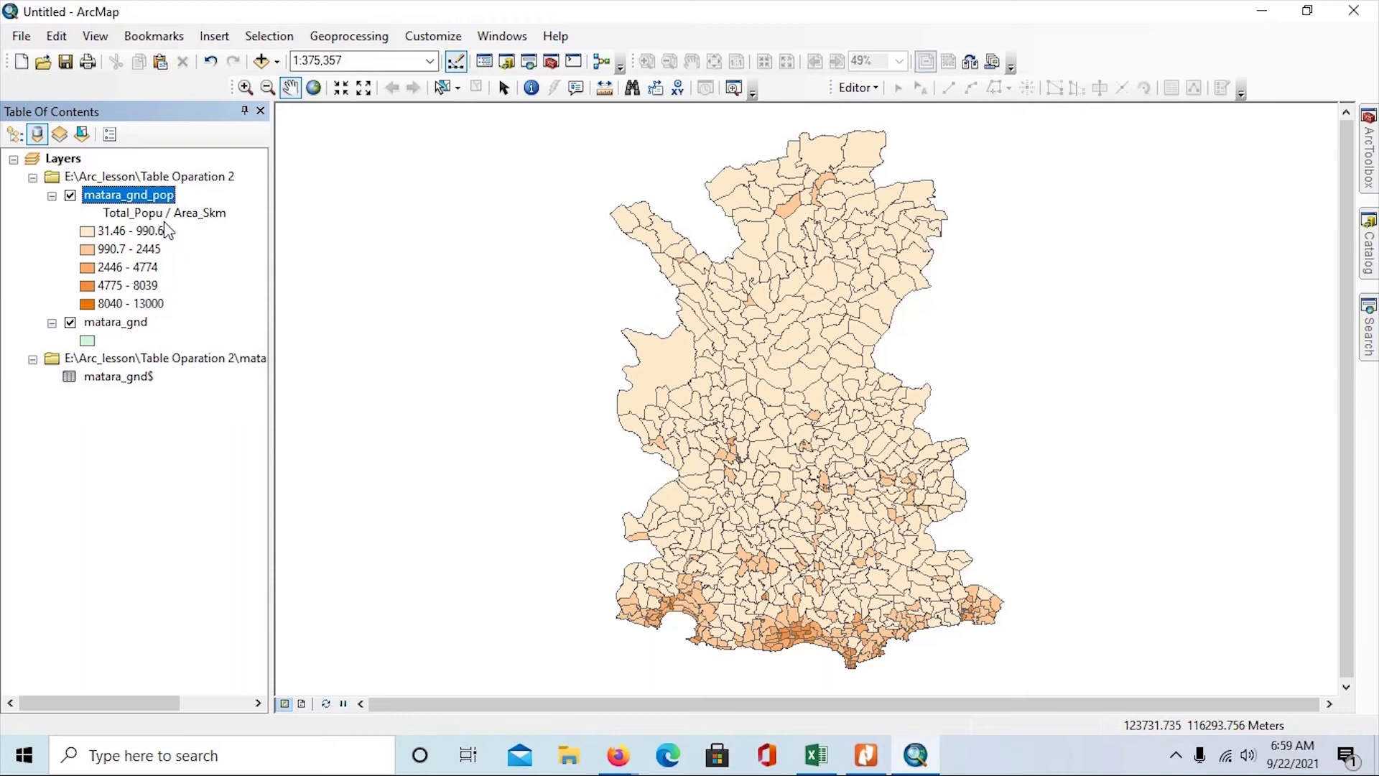
Change the graduated colors of matara_gnd_pop to the Pop_Den value field with no normalization and 5 classes
right_click(107, 198)
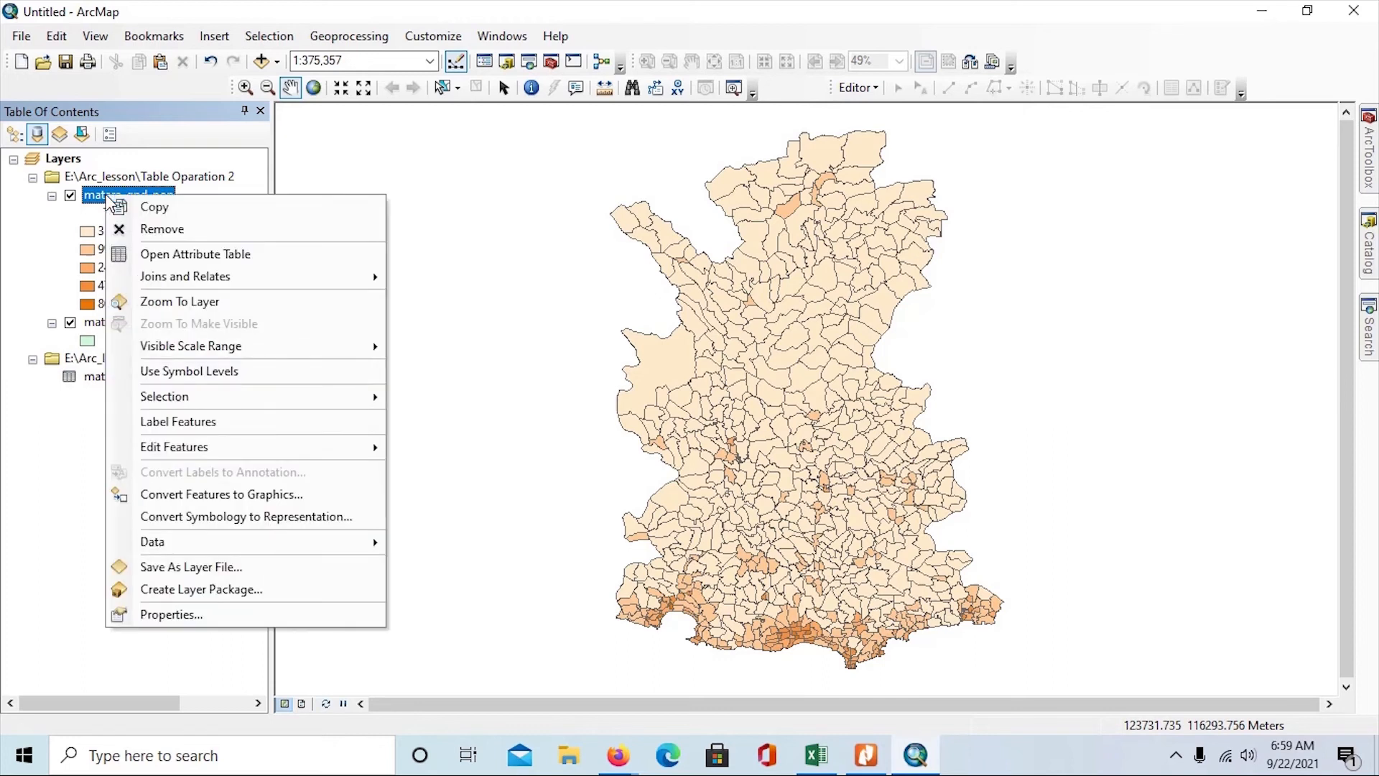
left_click(187, 616)
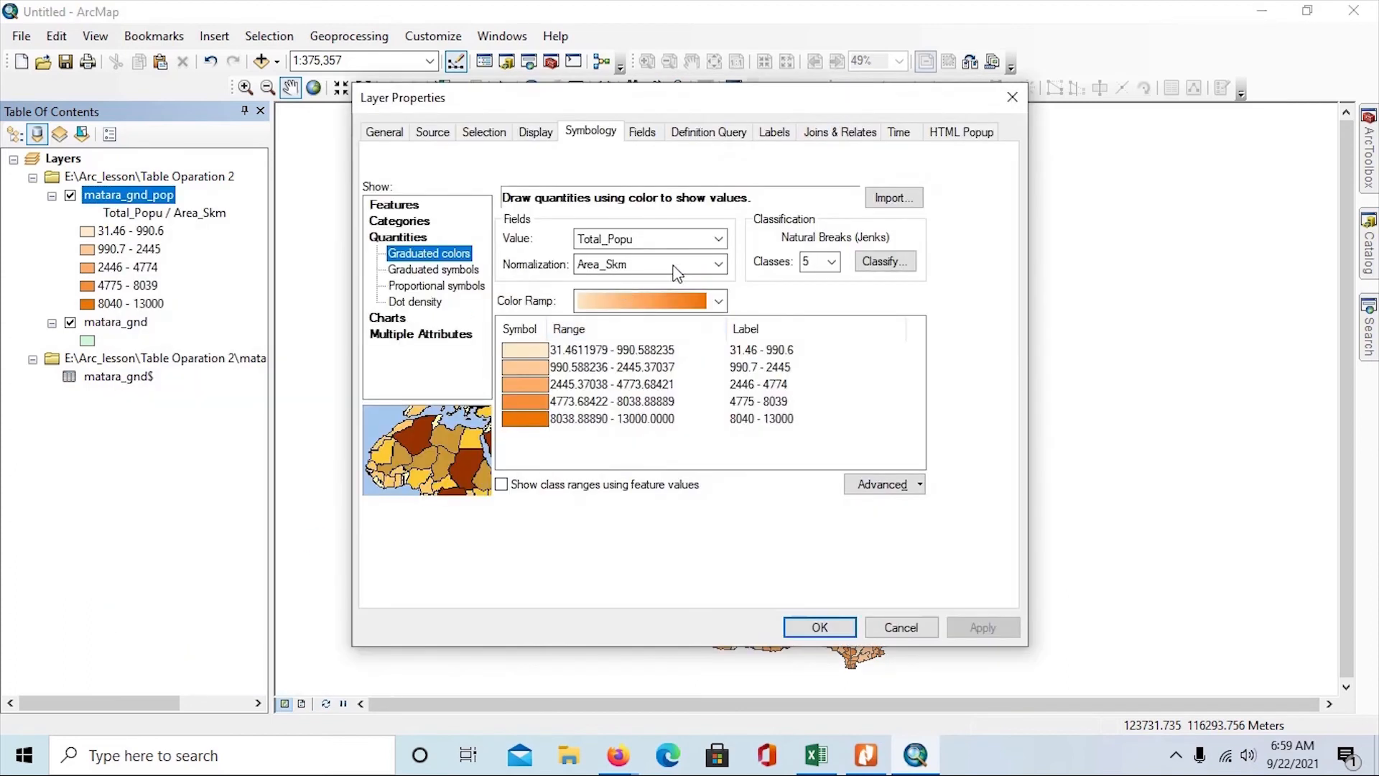
left_click(718, 264)
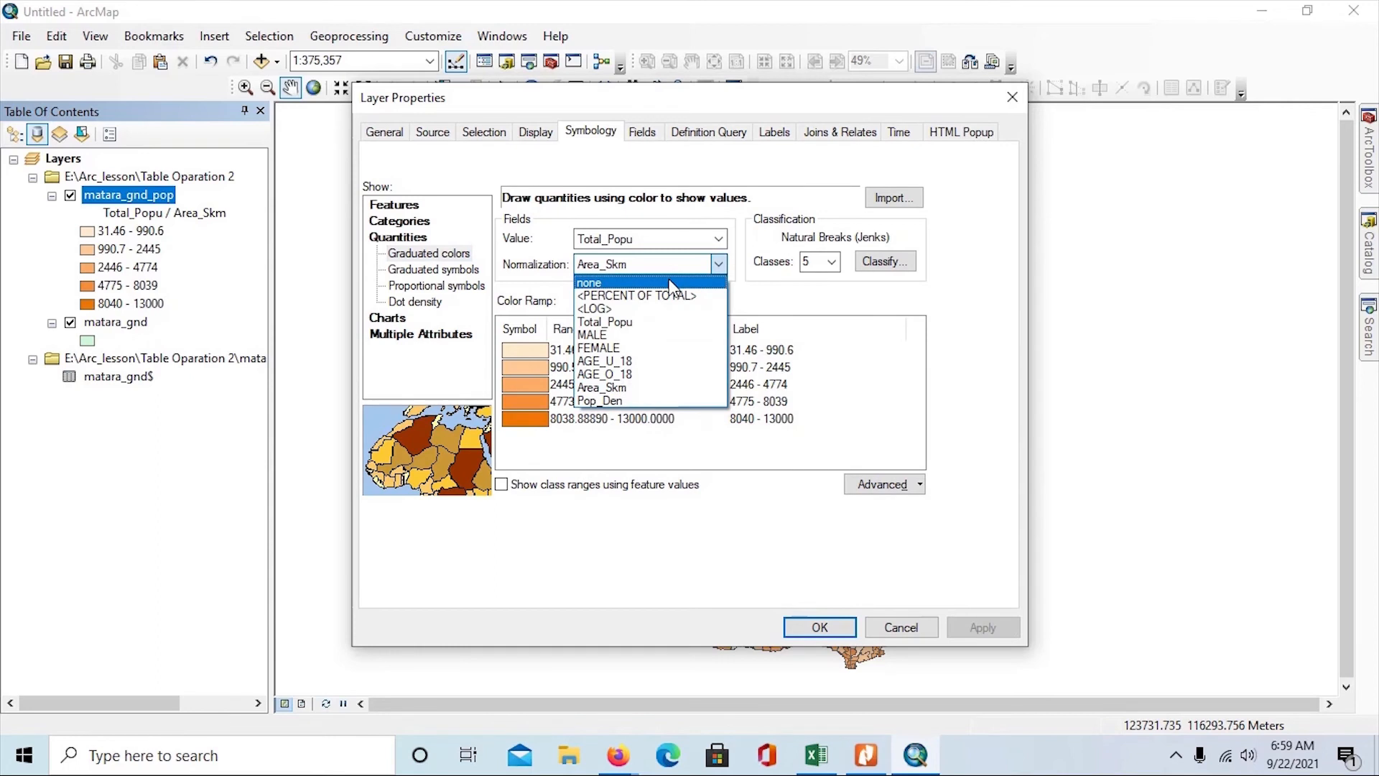
left_click(669, 280)
left_click(718, 243)
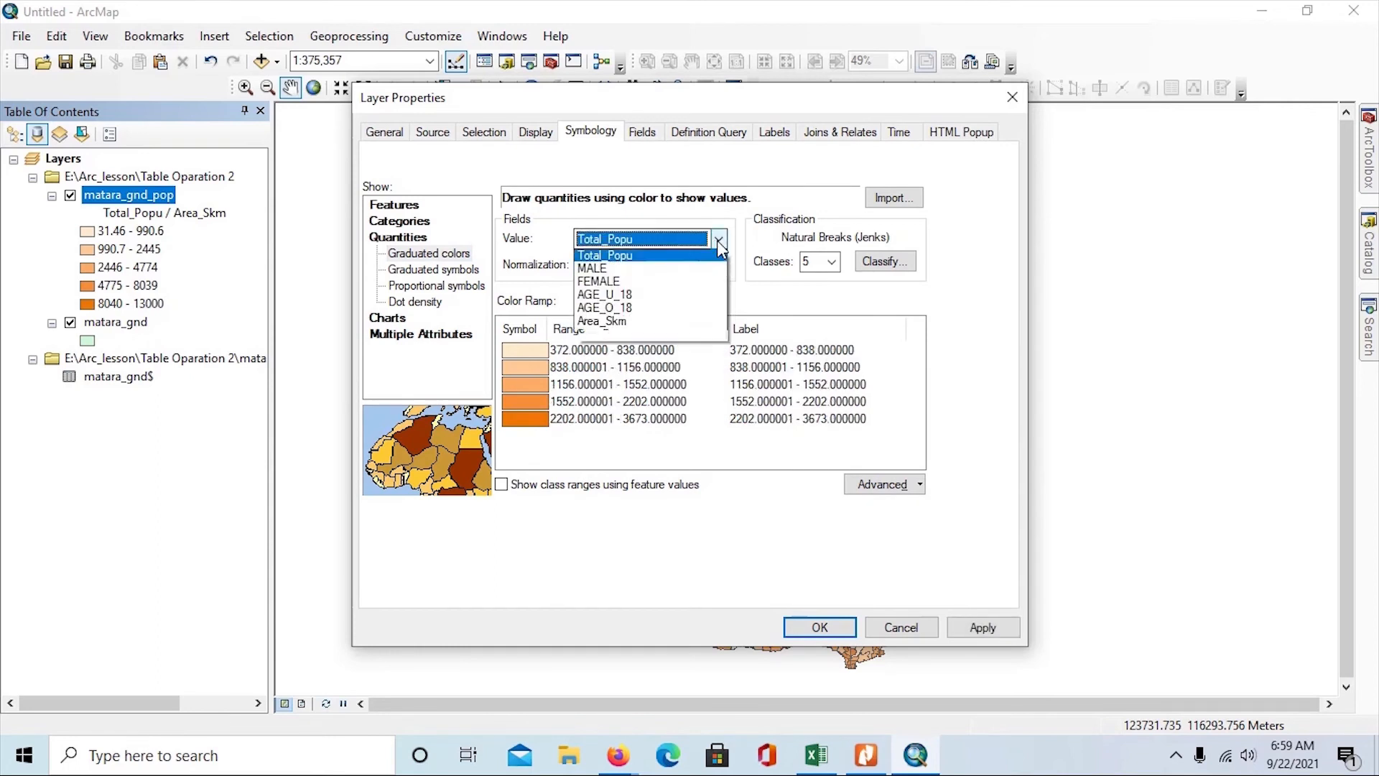
left_click(642, 349)
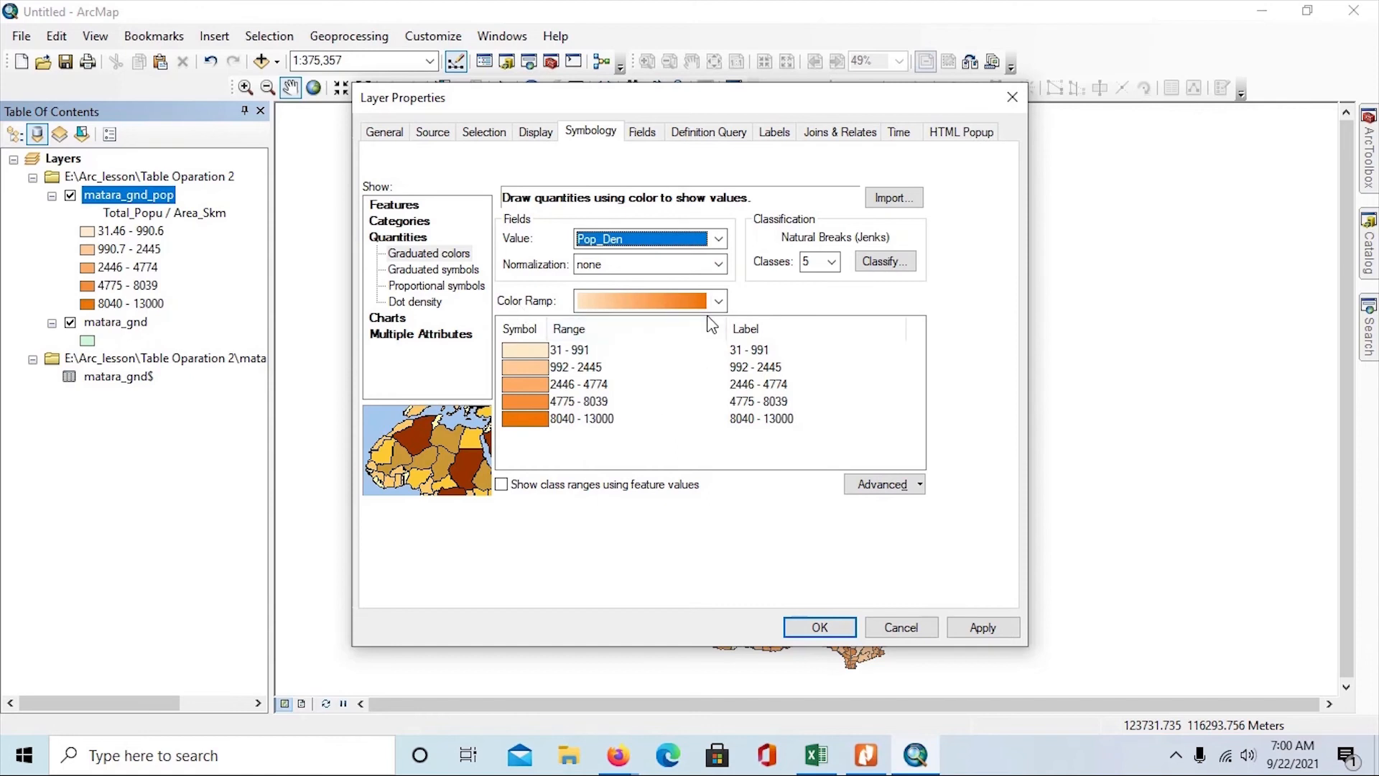
left_click(832, 262)
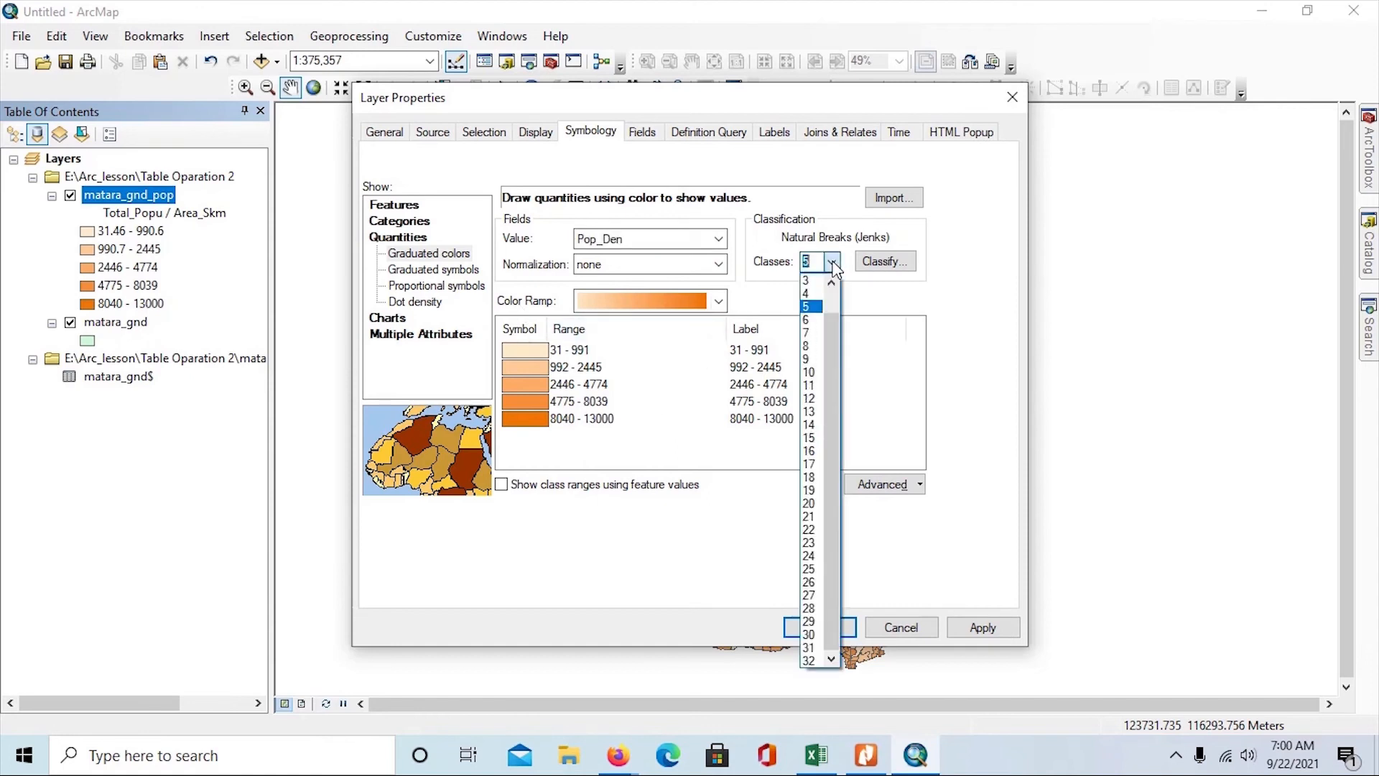
left_click(810, 307)
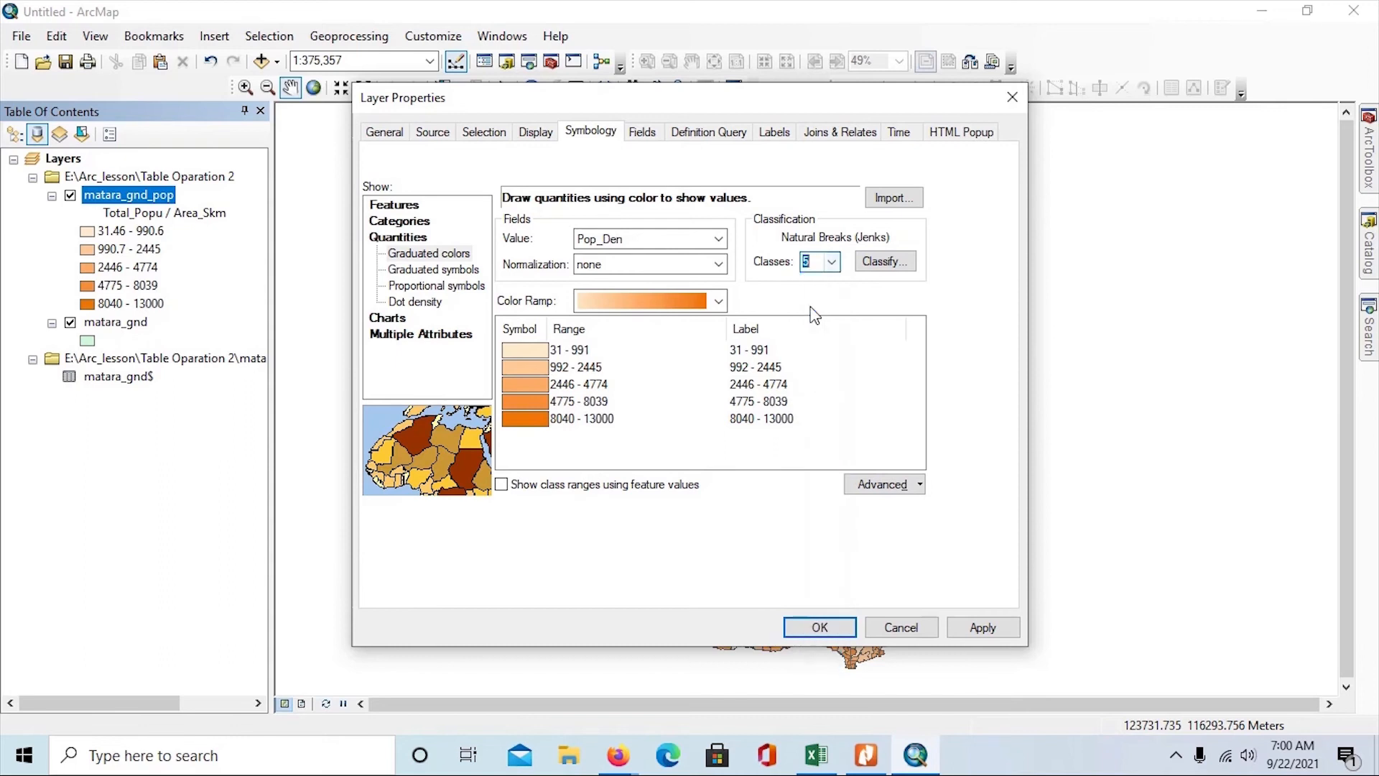
Switch the classification method for the Pop_Den classes to Manual
left_click(884, 263)
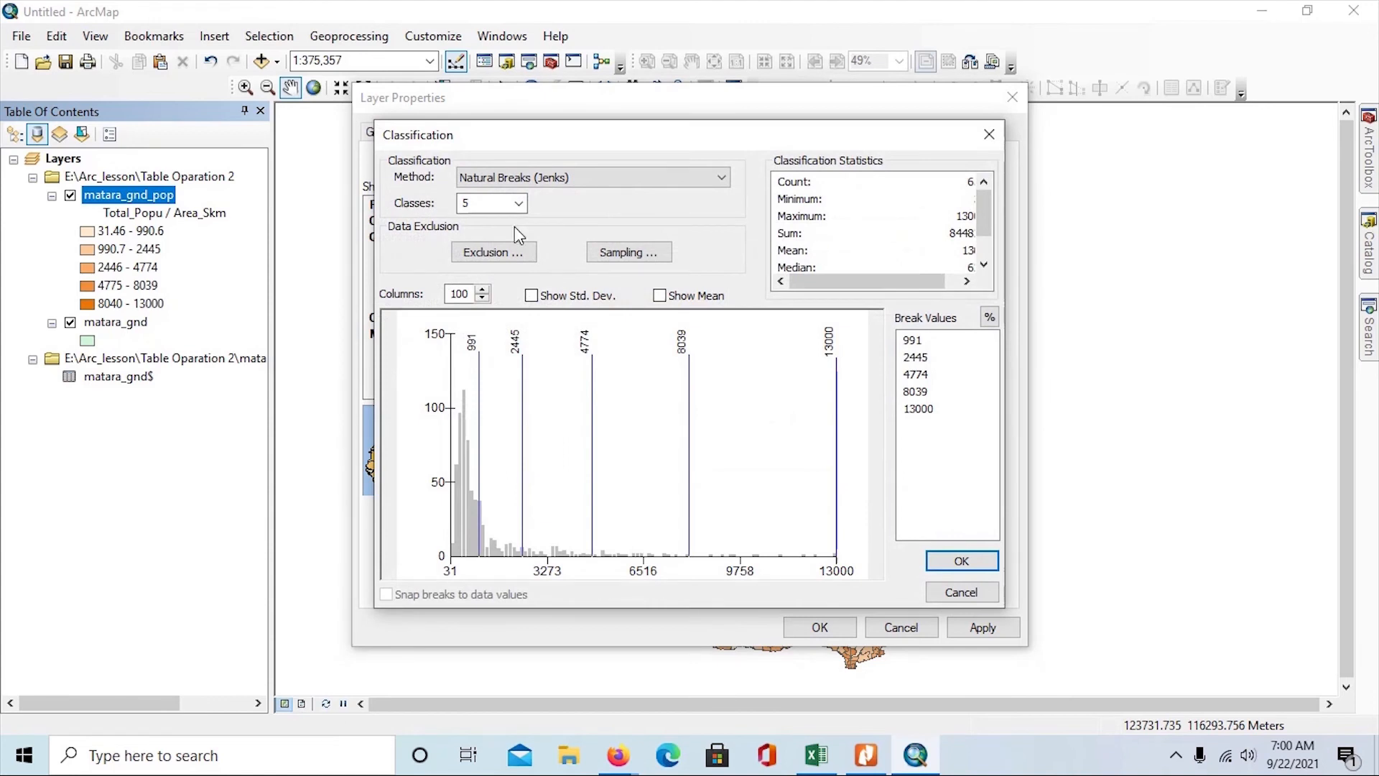
left_click(722, 180)
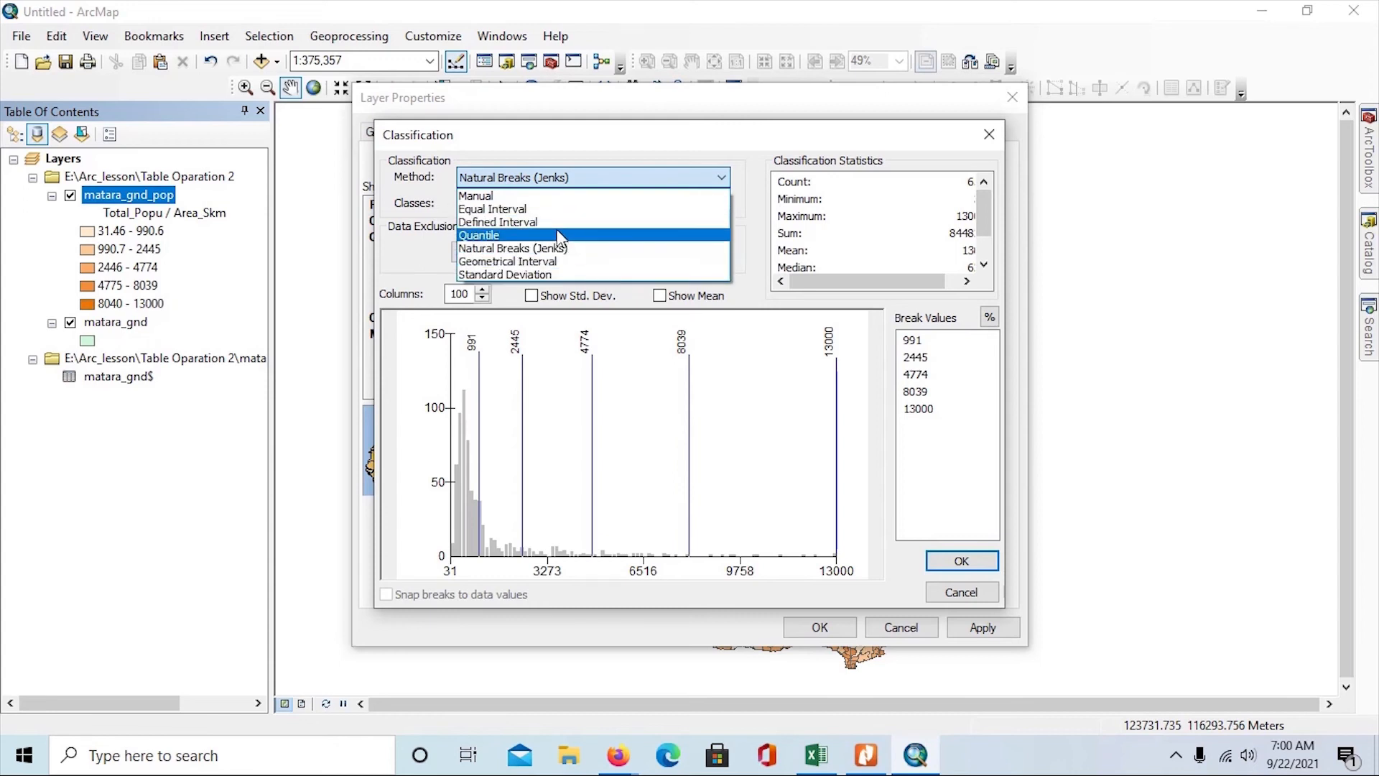
left_click(520, 194)
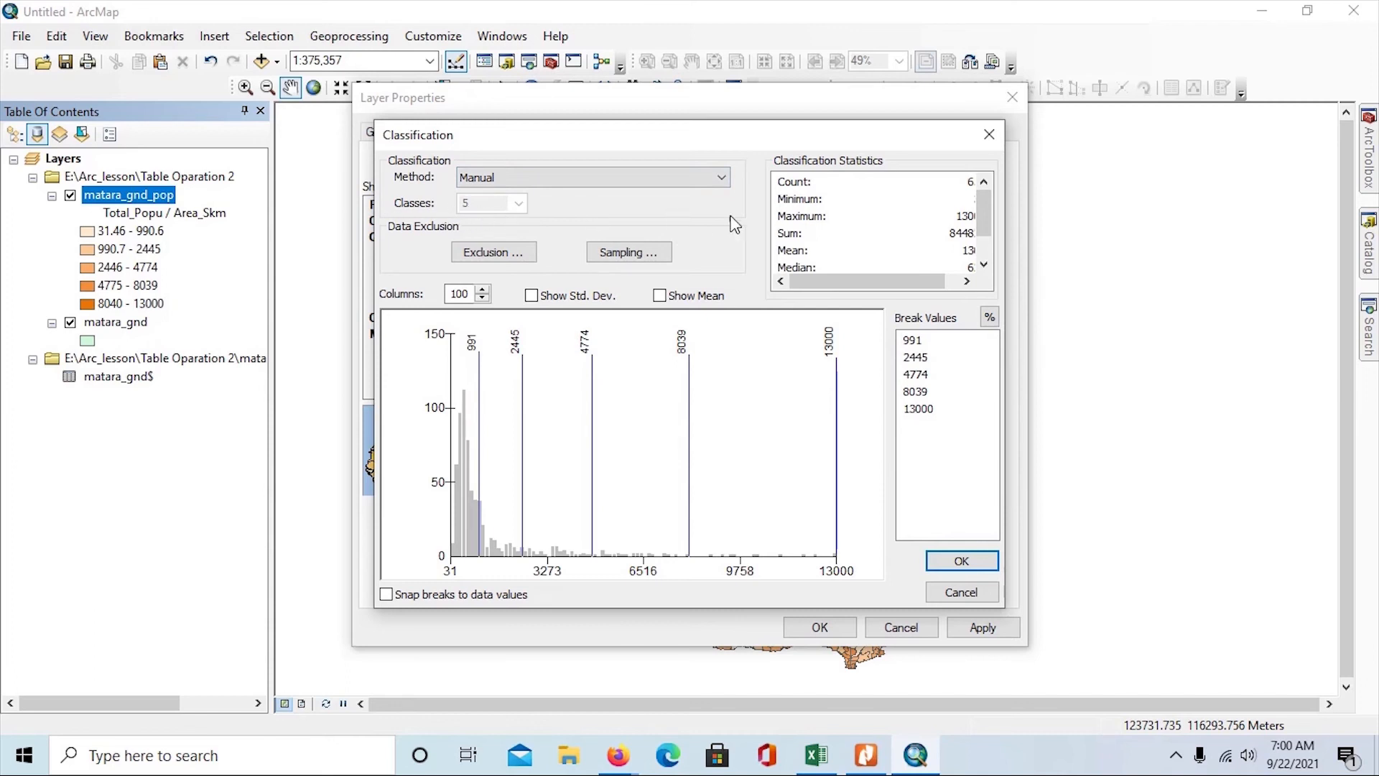
Set the first four class break values to 1000, 2000, 3000 and 4000, and accept the classification
left_click(909, 341)
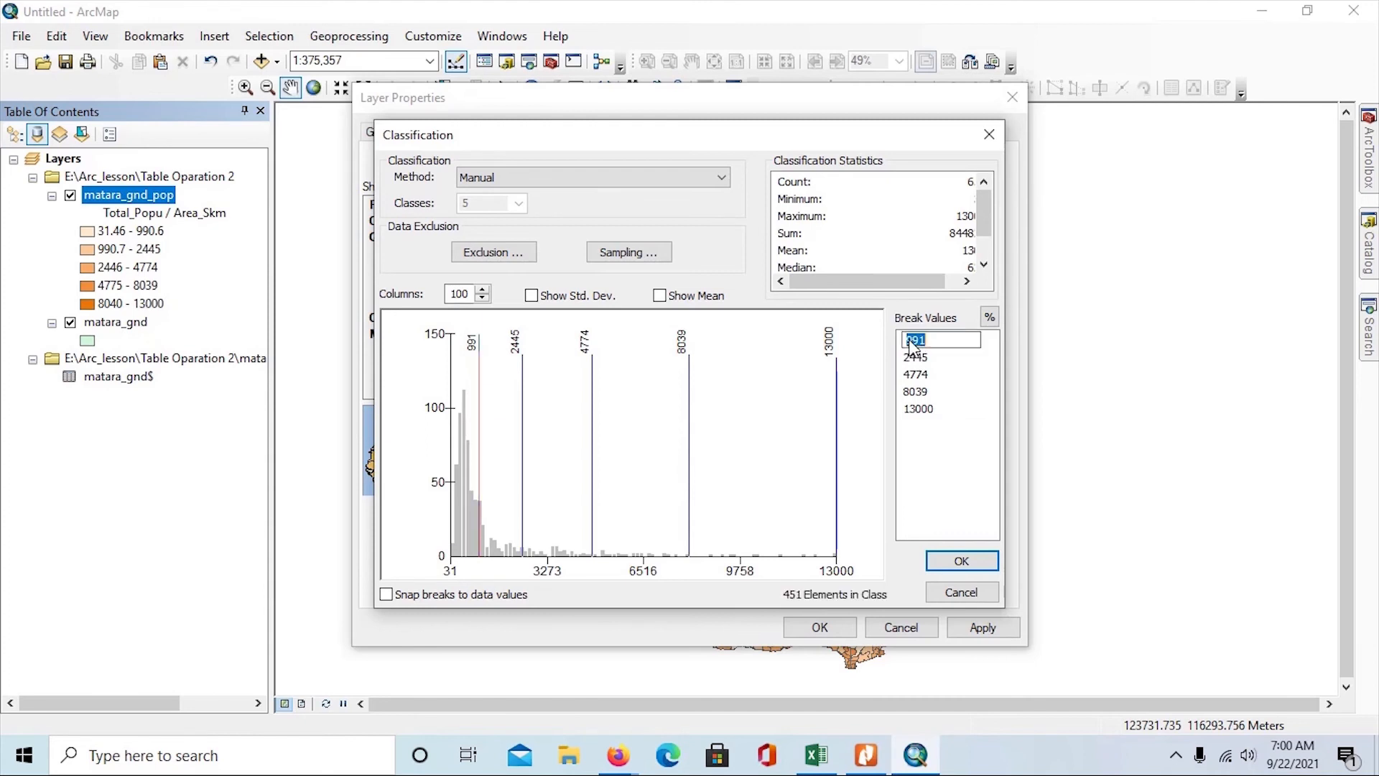
type("1000")
key("Return")
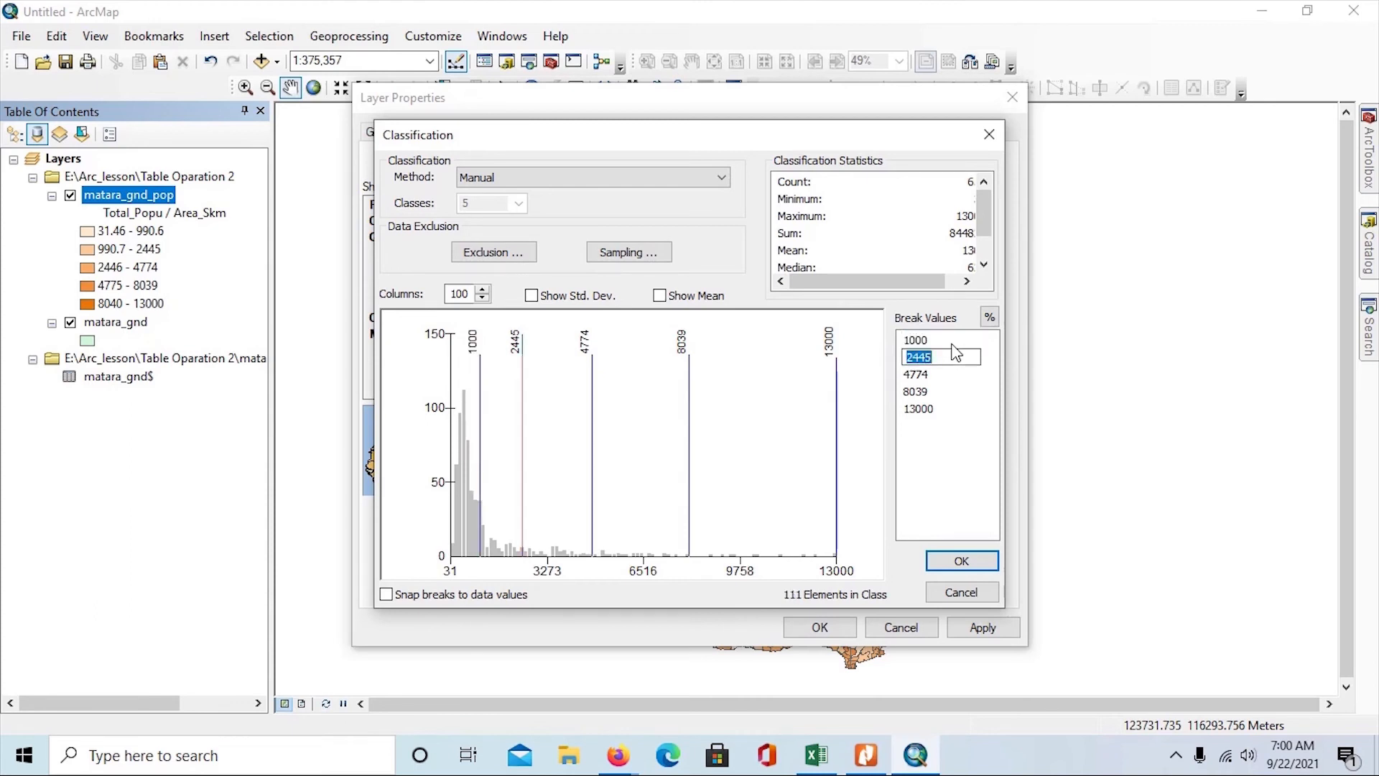
type("2000")
key("Return")
type("3000")
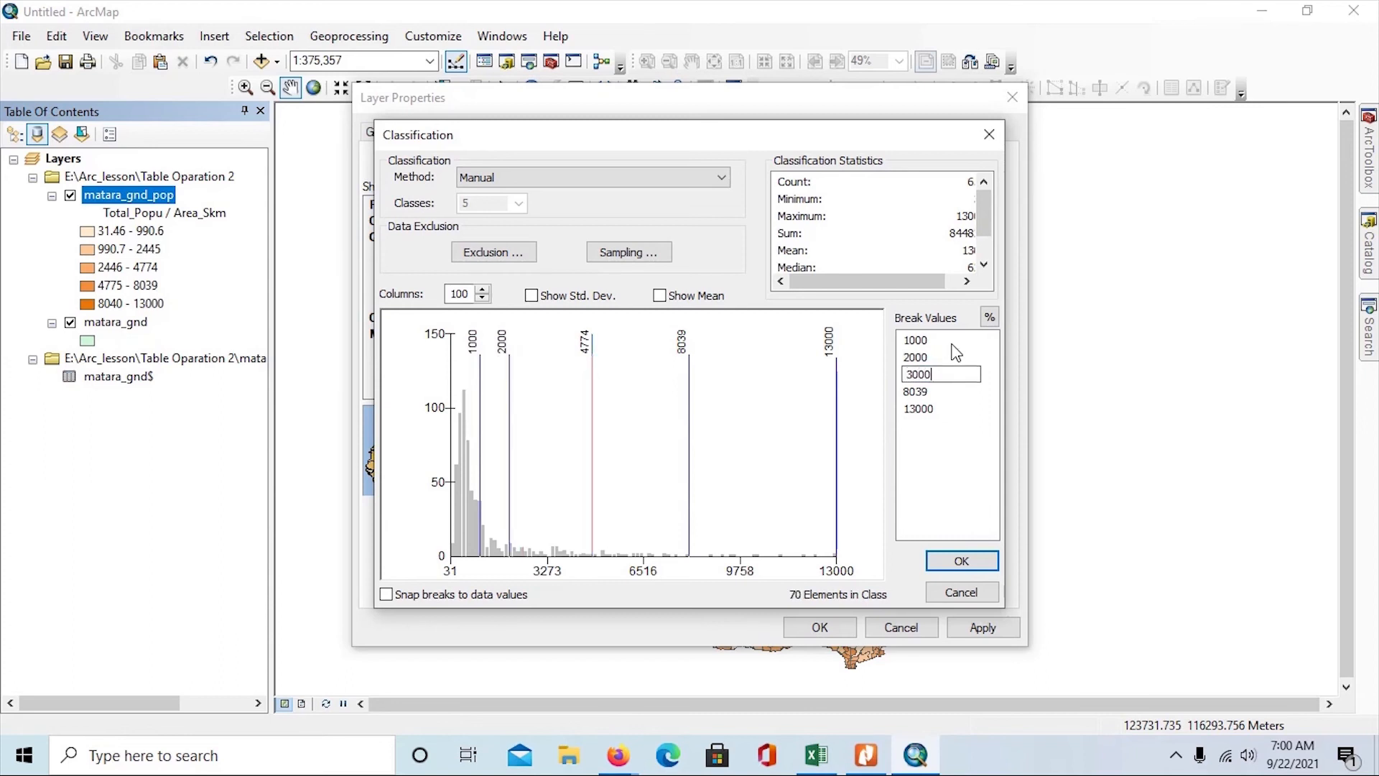
key("Return")
type("400")
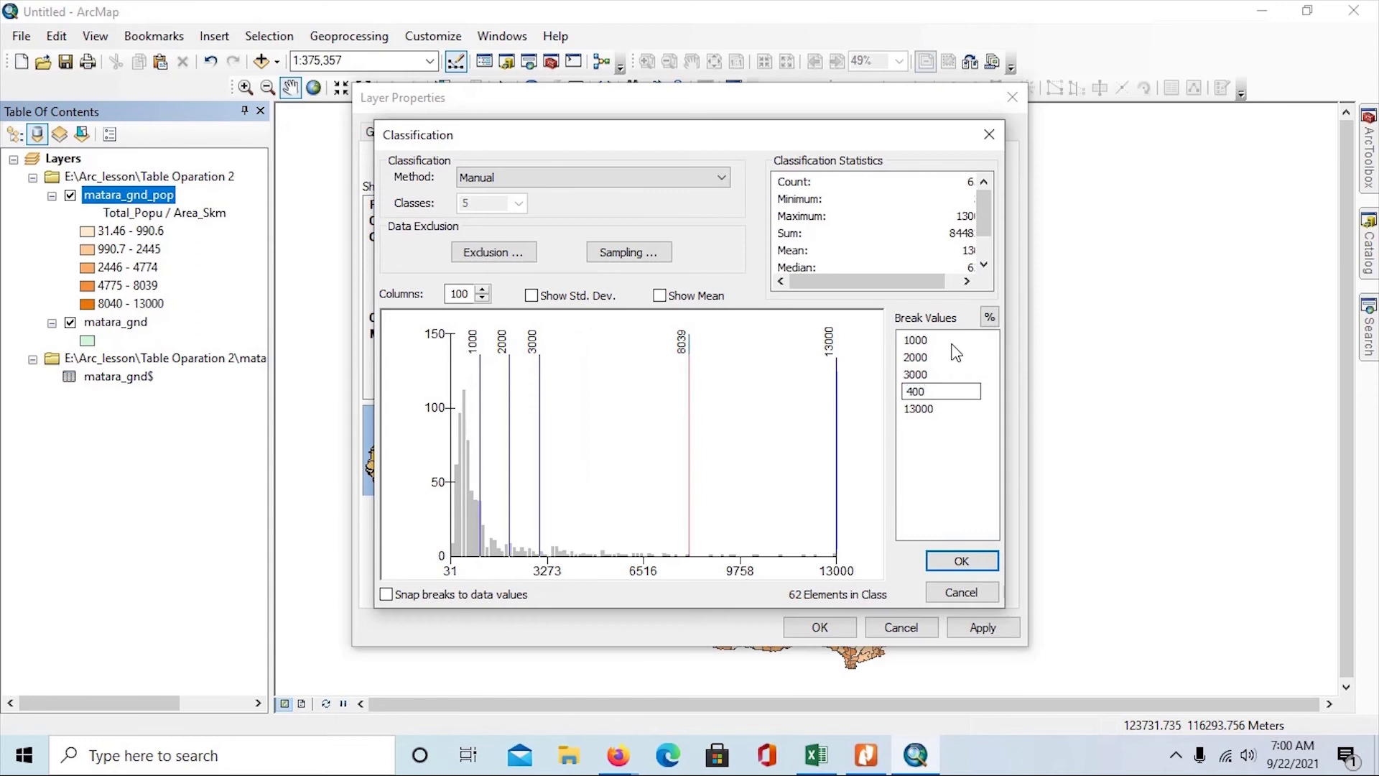
type("0")
key("Return")
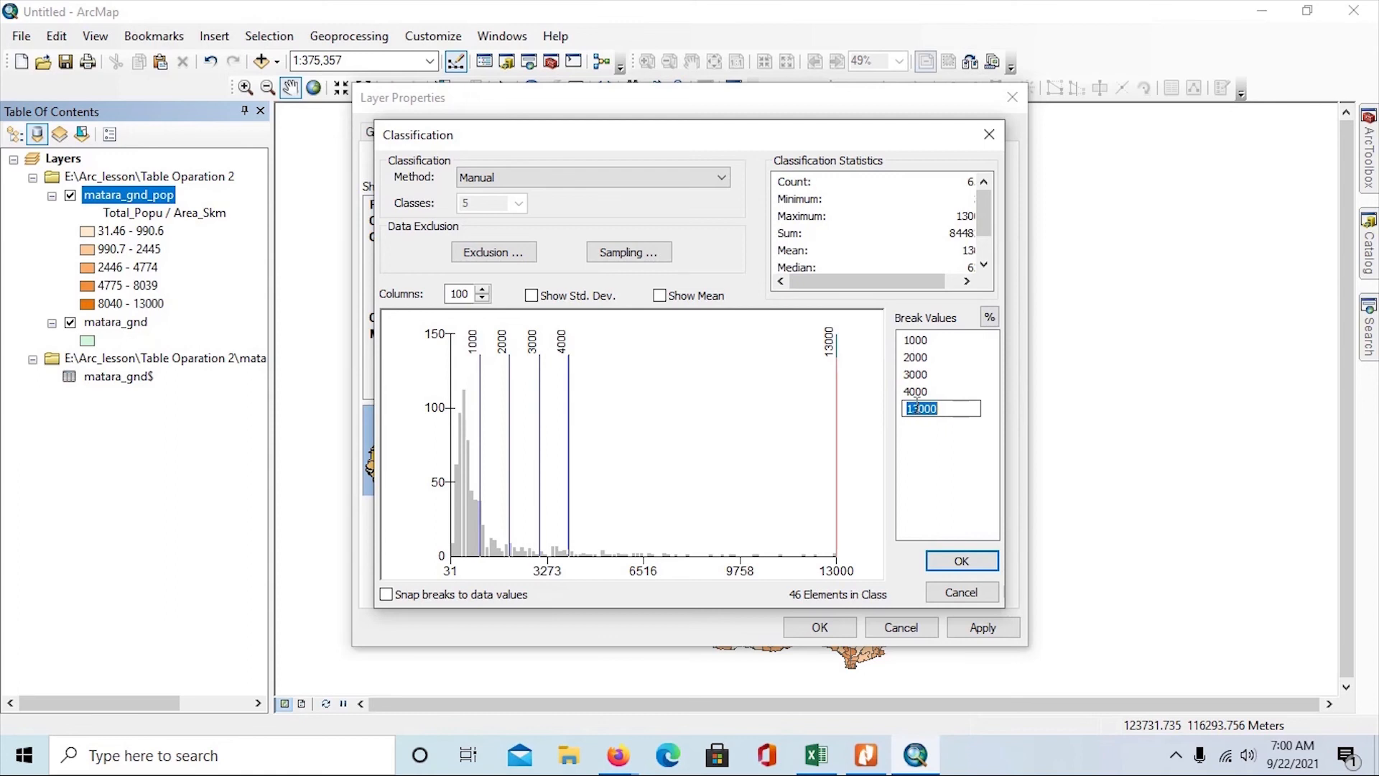
left_click(978, 569)
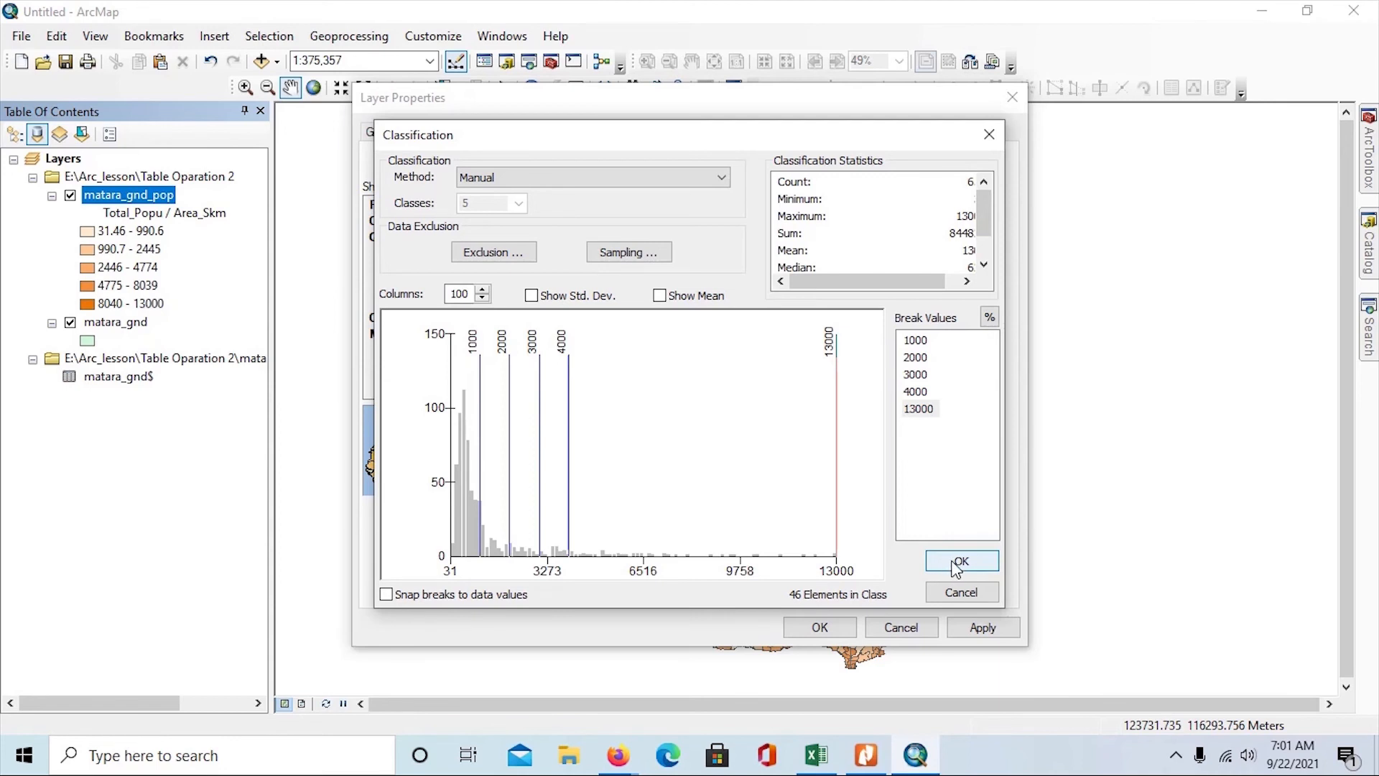
left_click(959, 563)
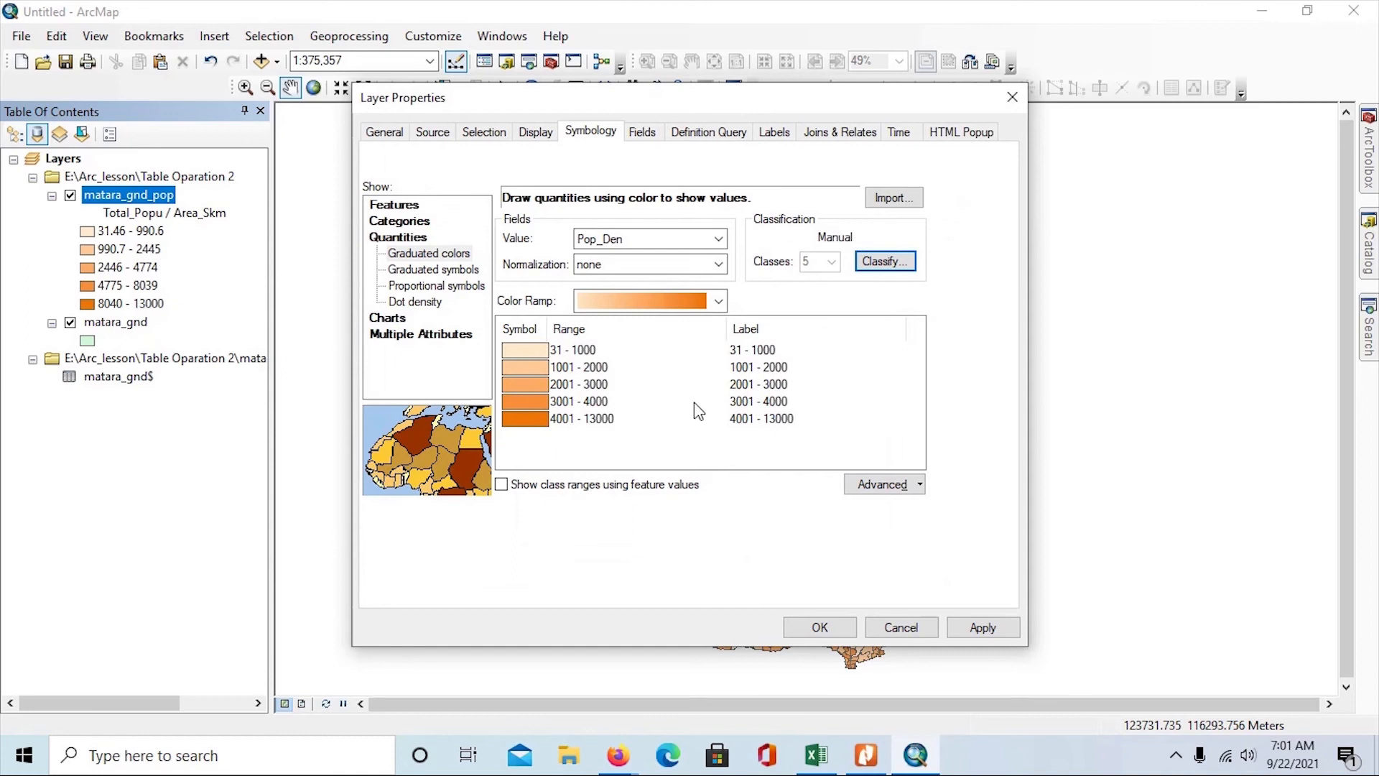
Choose the light-to-dark reddish-brown color ramp, relabel the lowest class as 01 - 1000, and apply the symbology to the layer
left_click(717, 301)
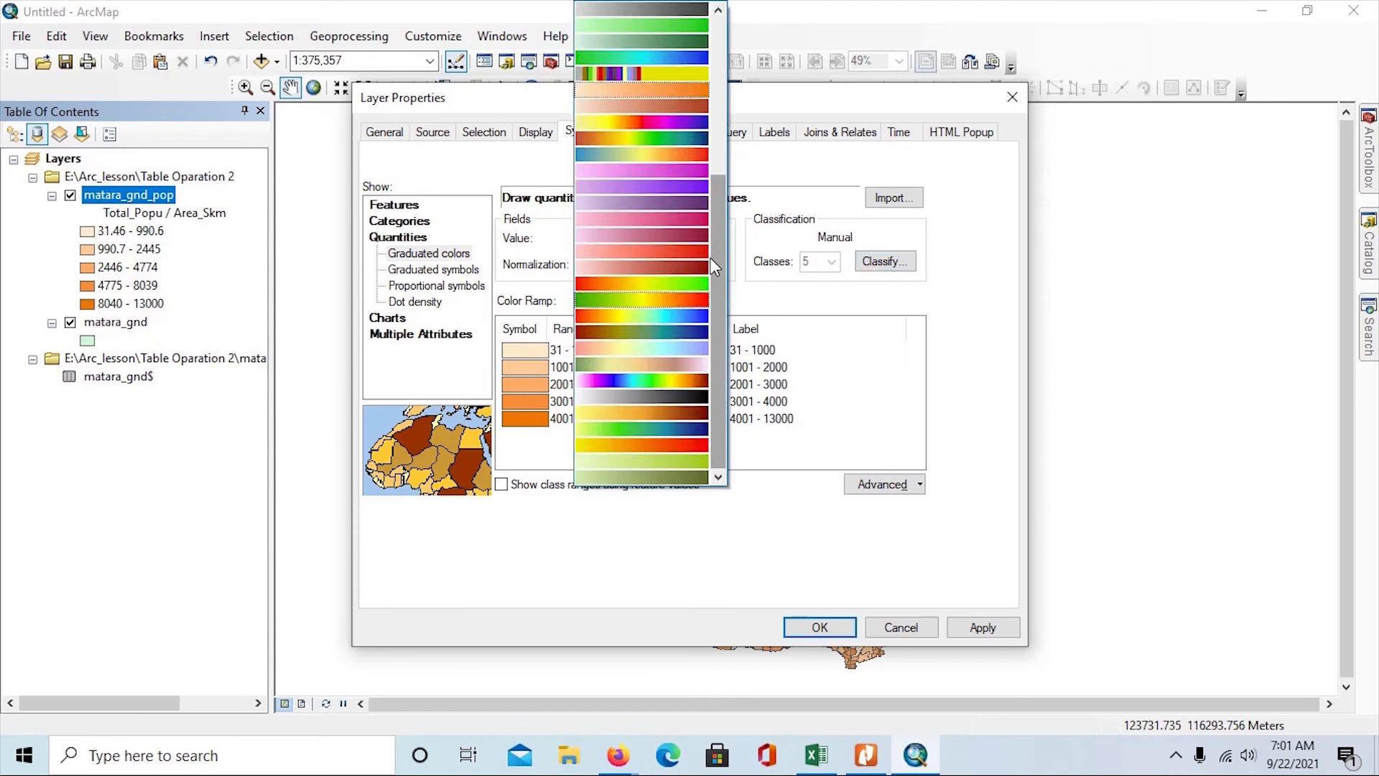
left_click(677, 106)
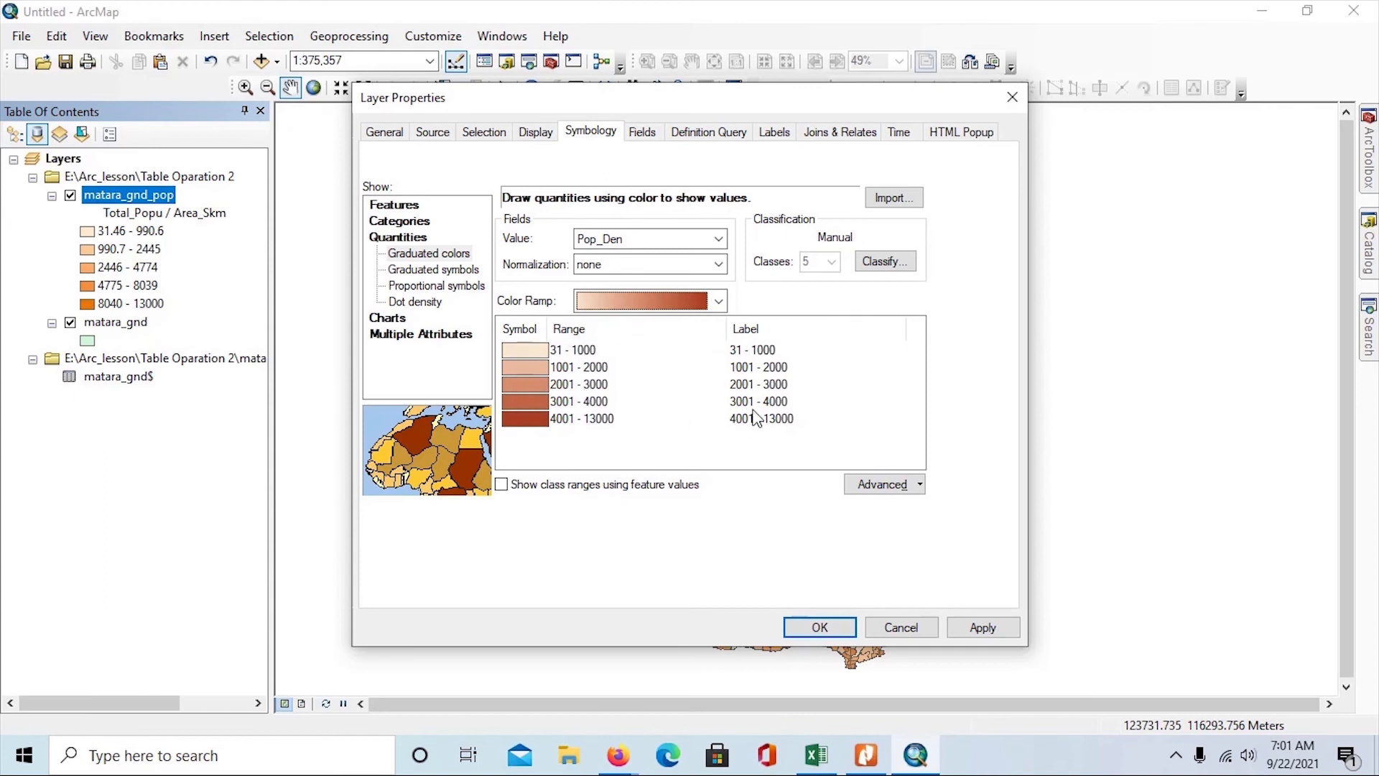
double_click(741, 353)
left_click(744, 351)
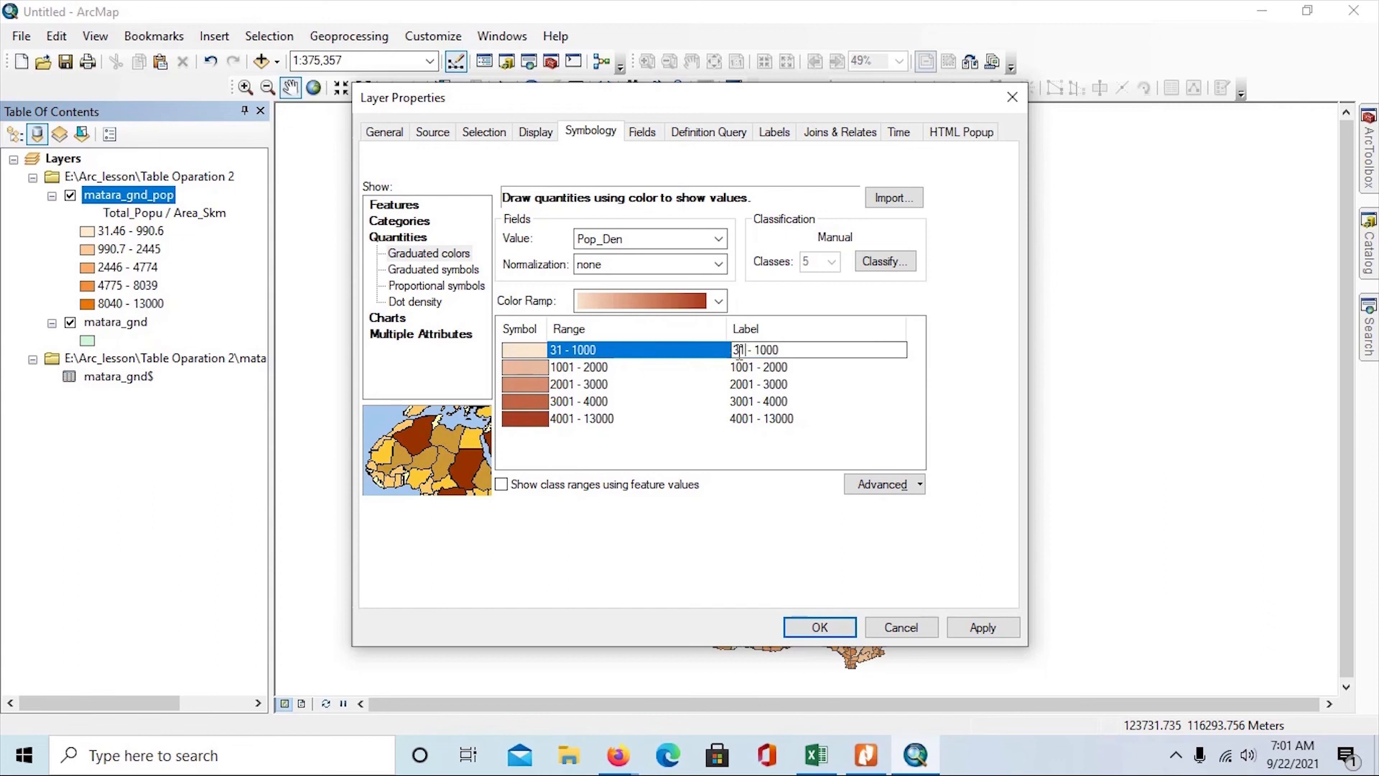
key("BackSpace")
type("0")
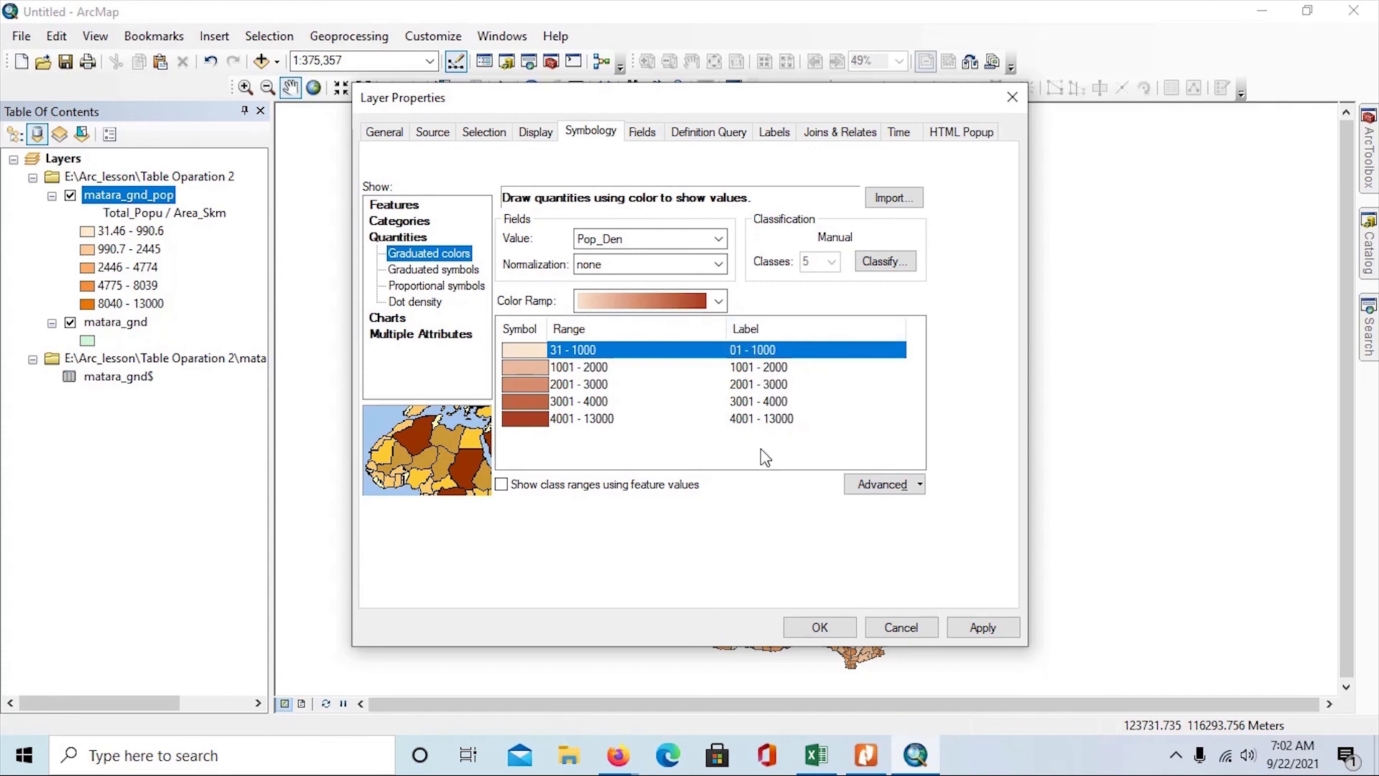
left_click(974, 631)
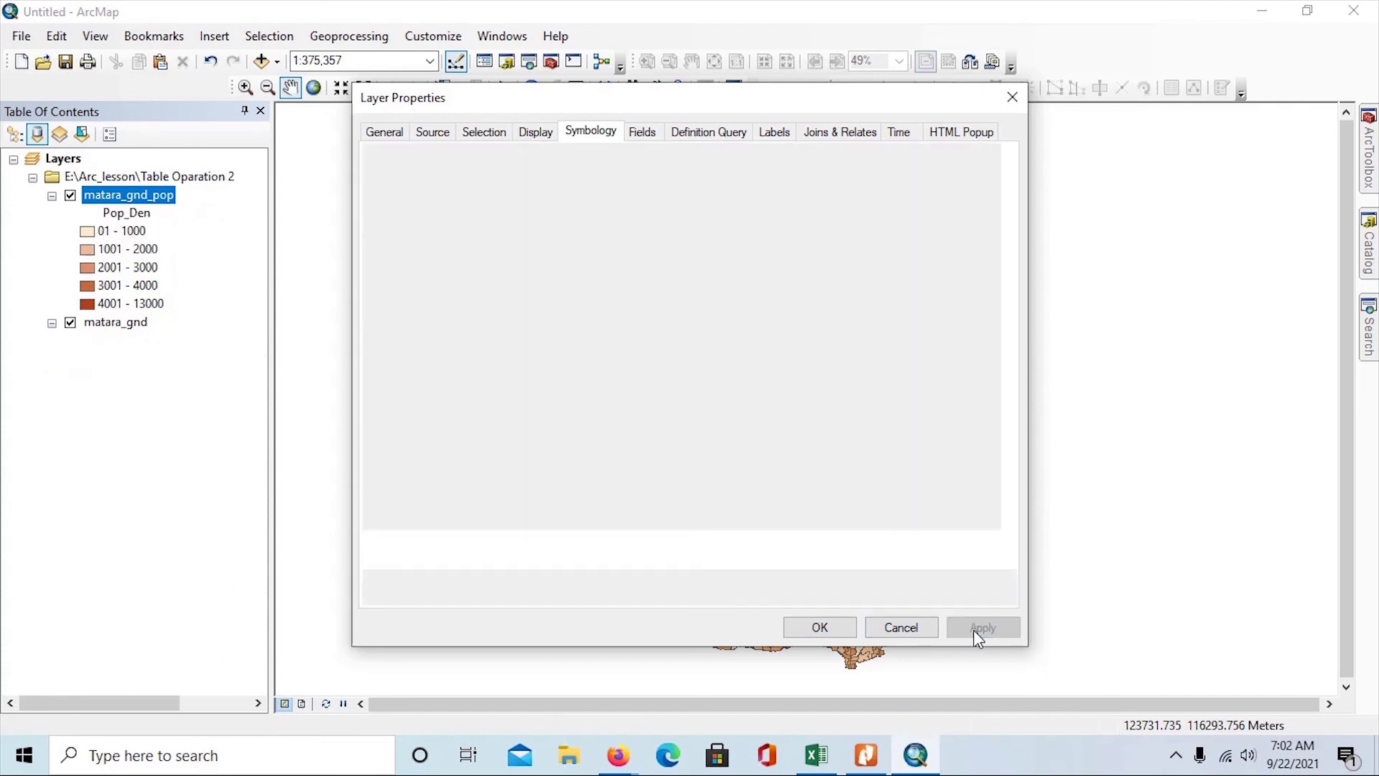
left_click(819, 627)
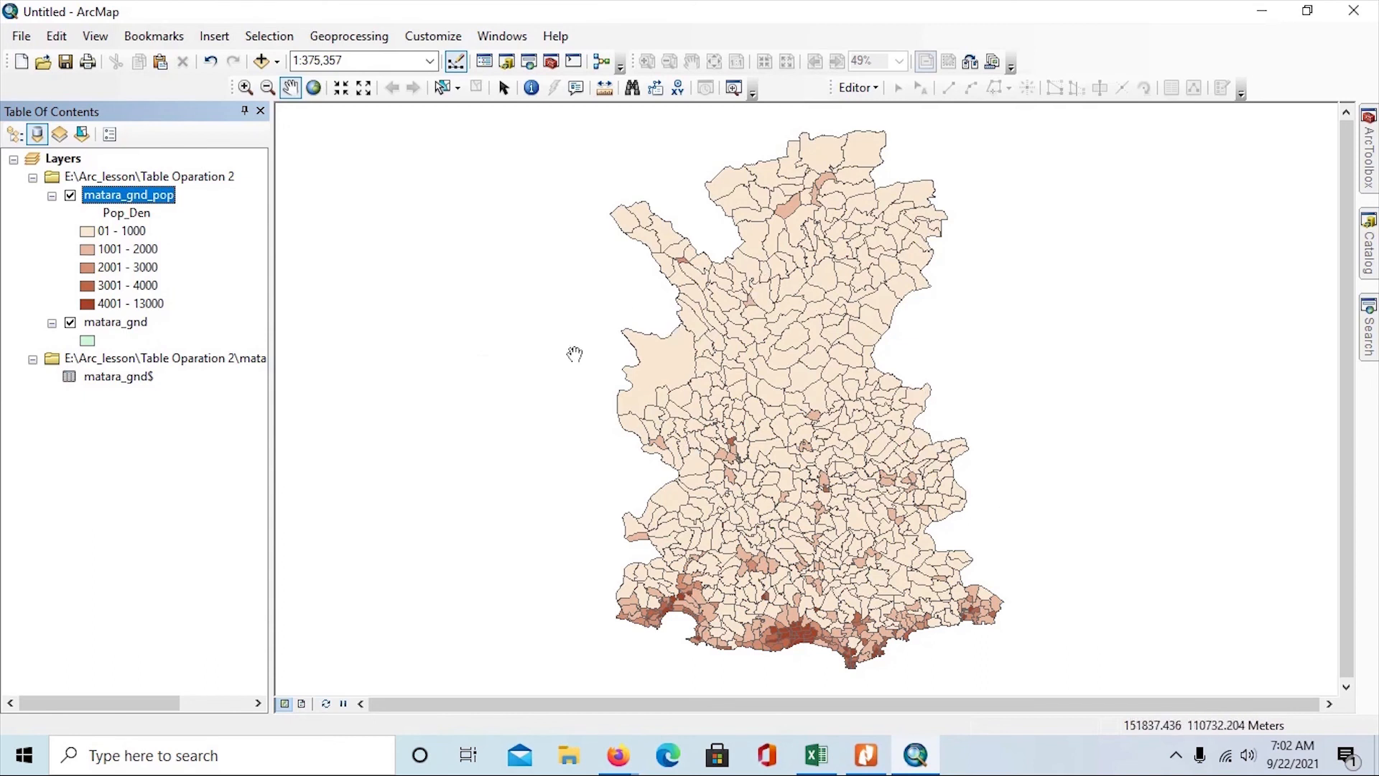
Switch the population density map to layout view
left_click(303, 704)
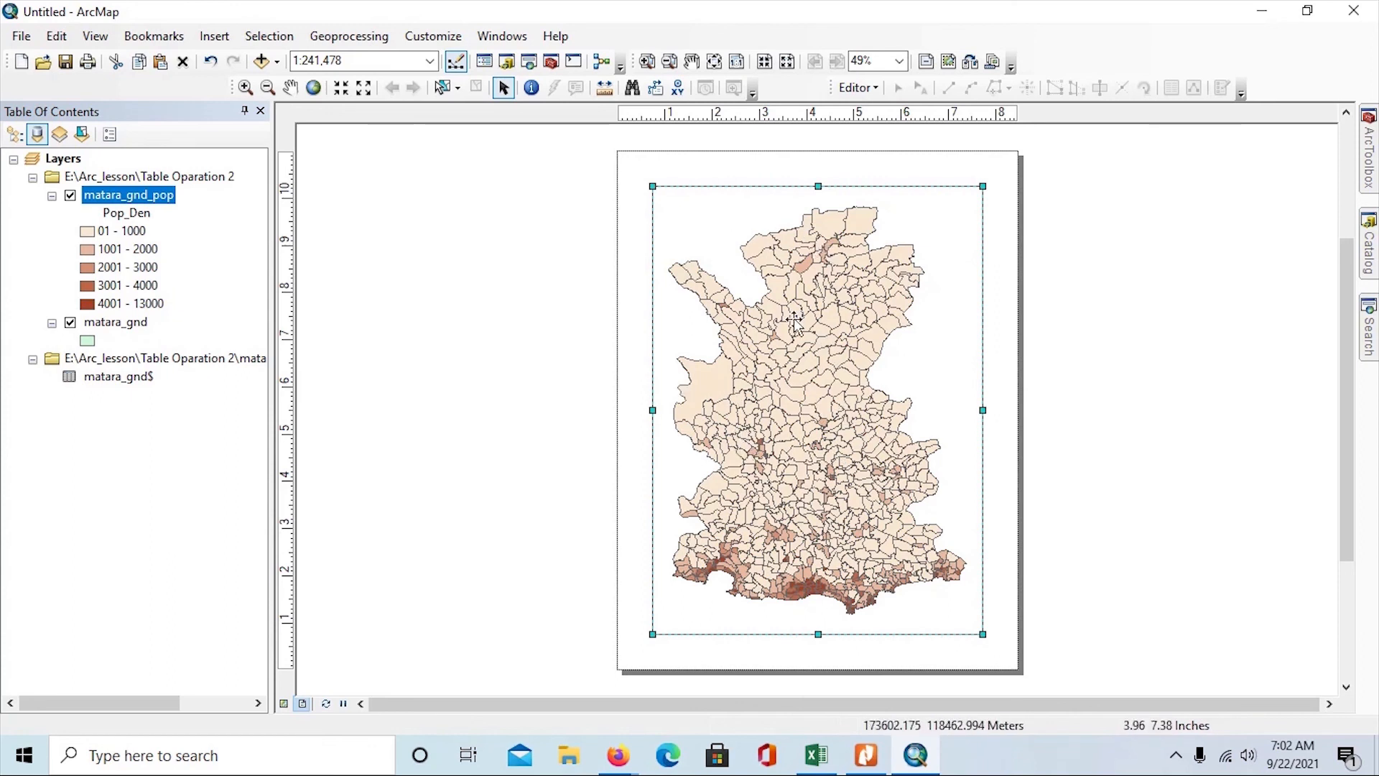
left_click(205, 37)
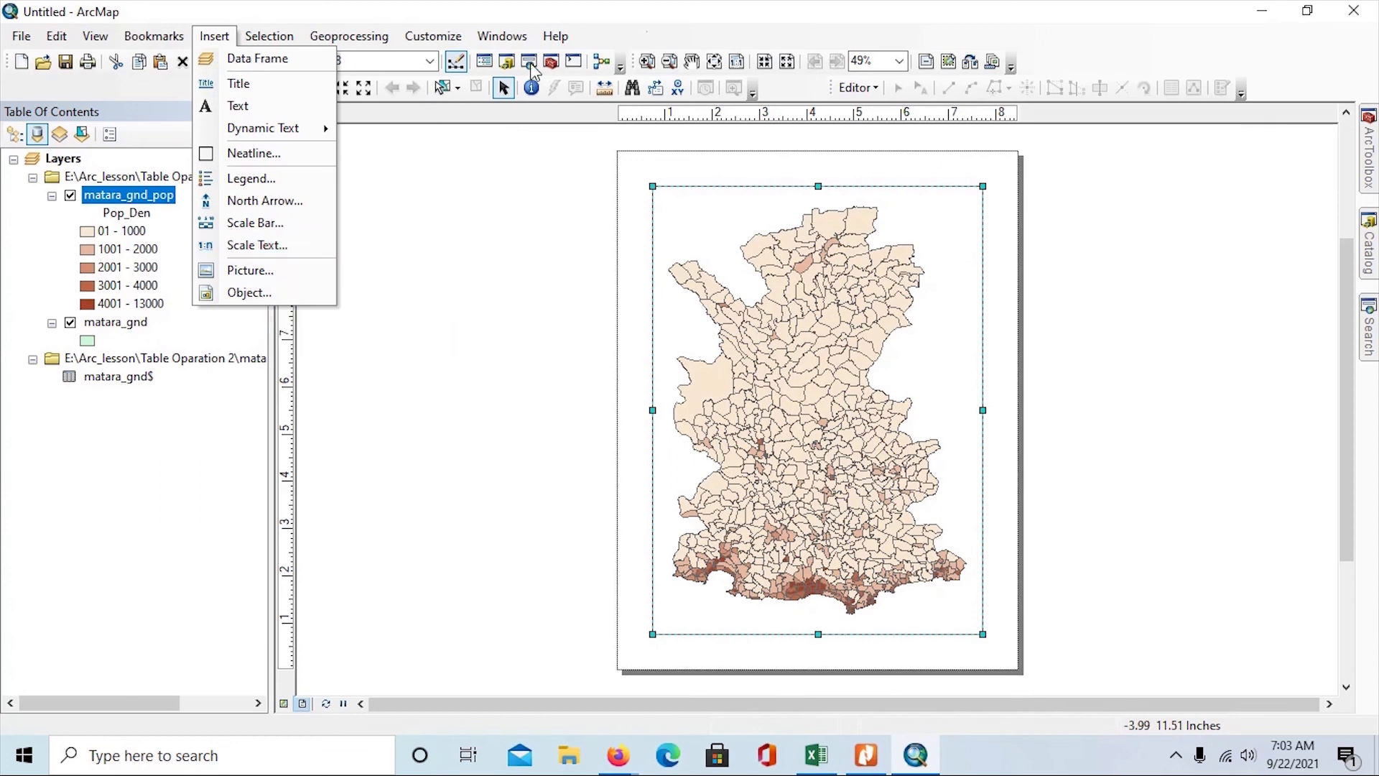
mouse_move(206, 35)
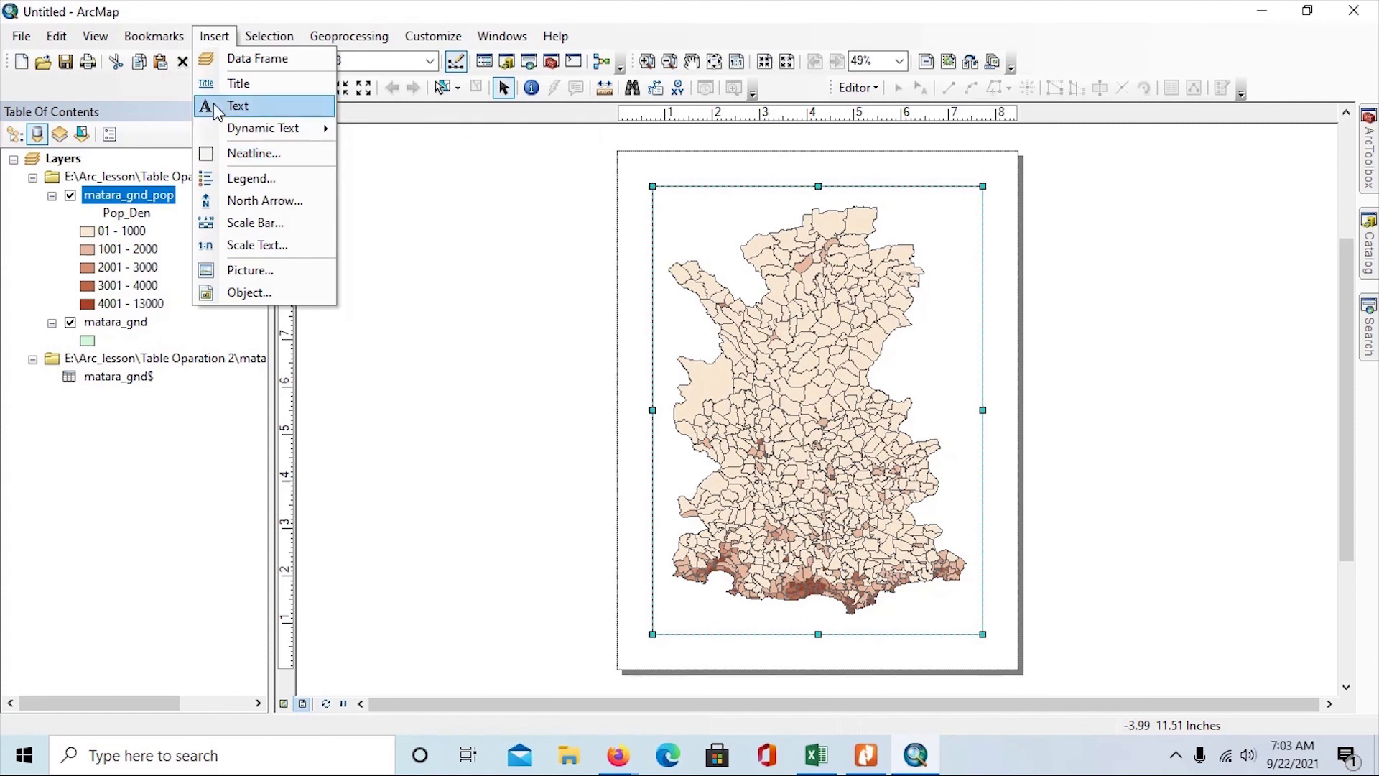
mouse_move(227, 141)
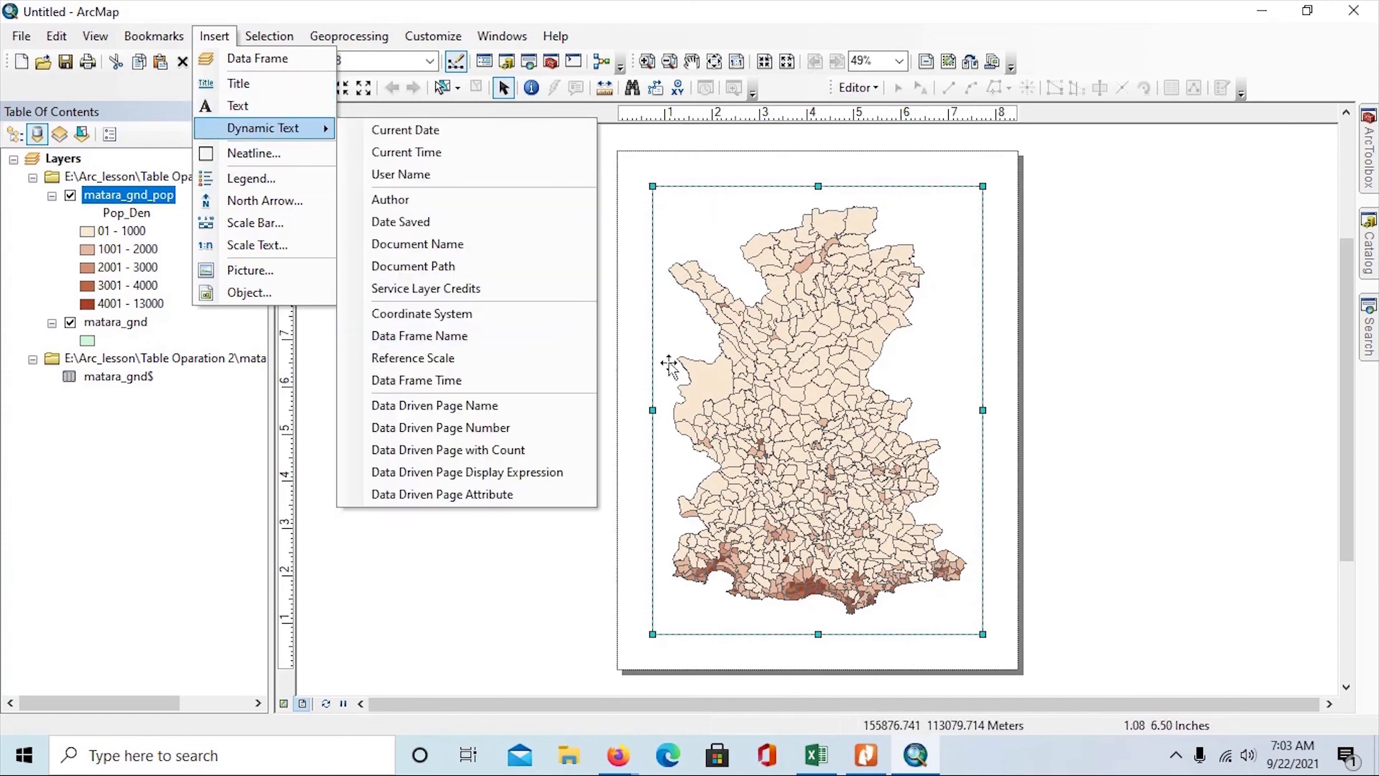
left_click(625, 27)
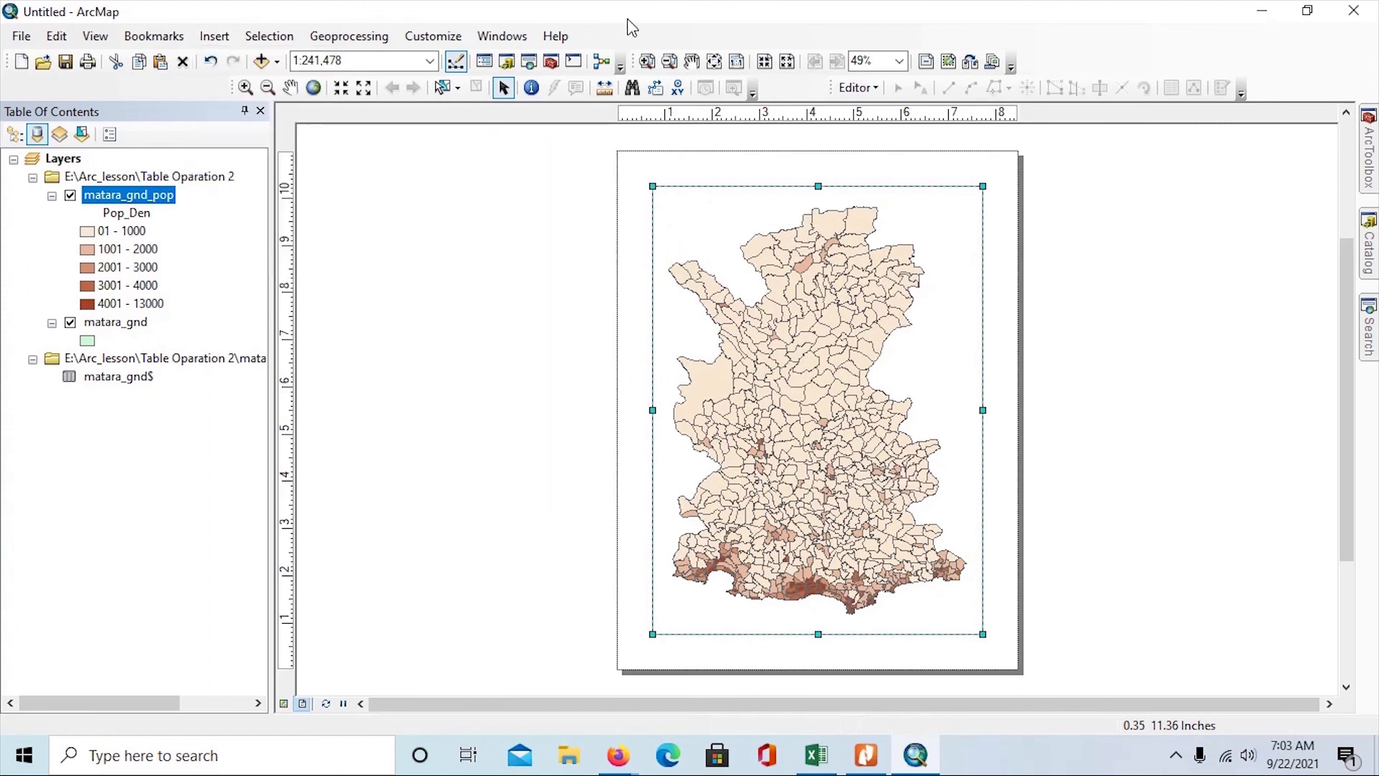